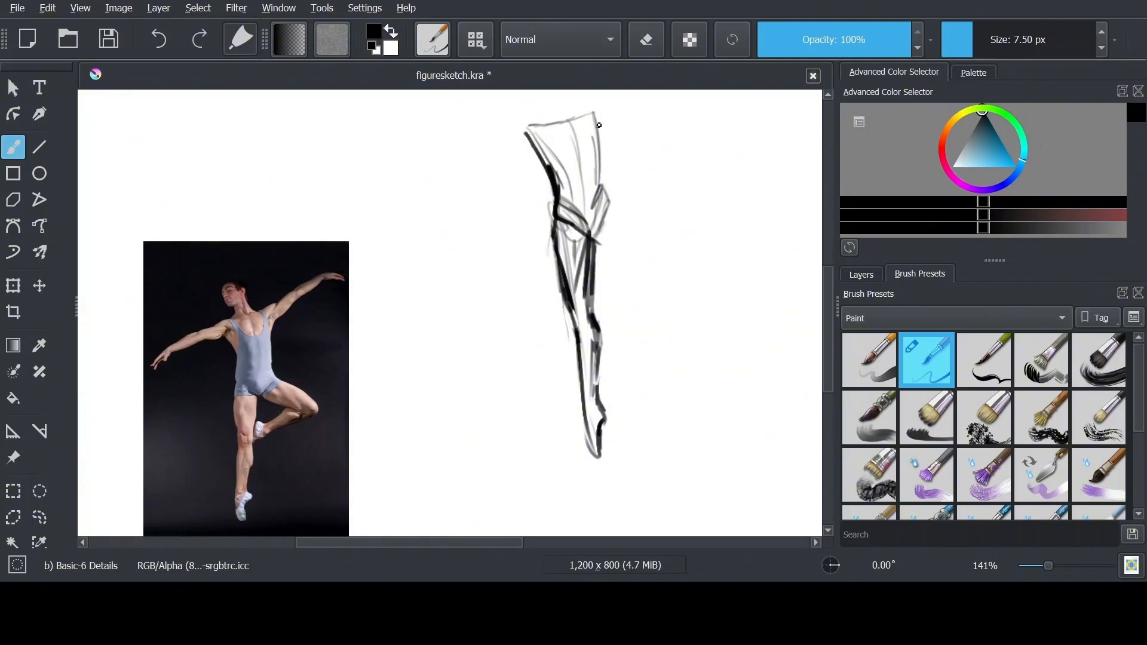
Sketch the dancer's raised leg bent at the knee, with its foot meeting the standing leg
mouse_move(599, 125)
mouse_down()
mouse_move(637, 217)
mouse_move(663, 231)
mouse_move(640, 223)
mouse_move(680, 272)
mouse_move(648, 303)
mouse_move(620, 310)
mouse_move(644, 274)
mouse_up()
key(ctrl+plus)
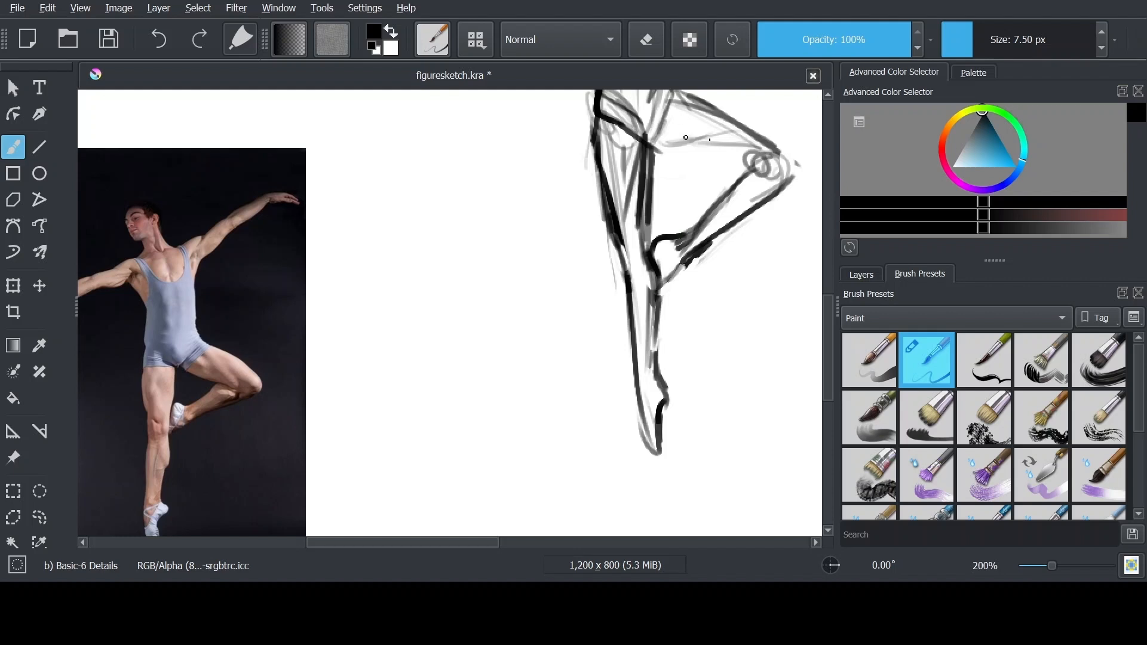
scroll(685, 138, up, 3)
scroll(663, 227, up, 3)
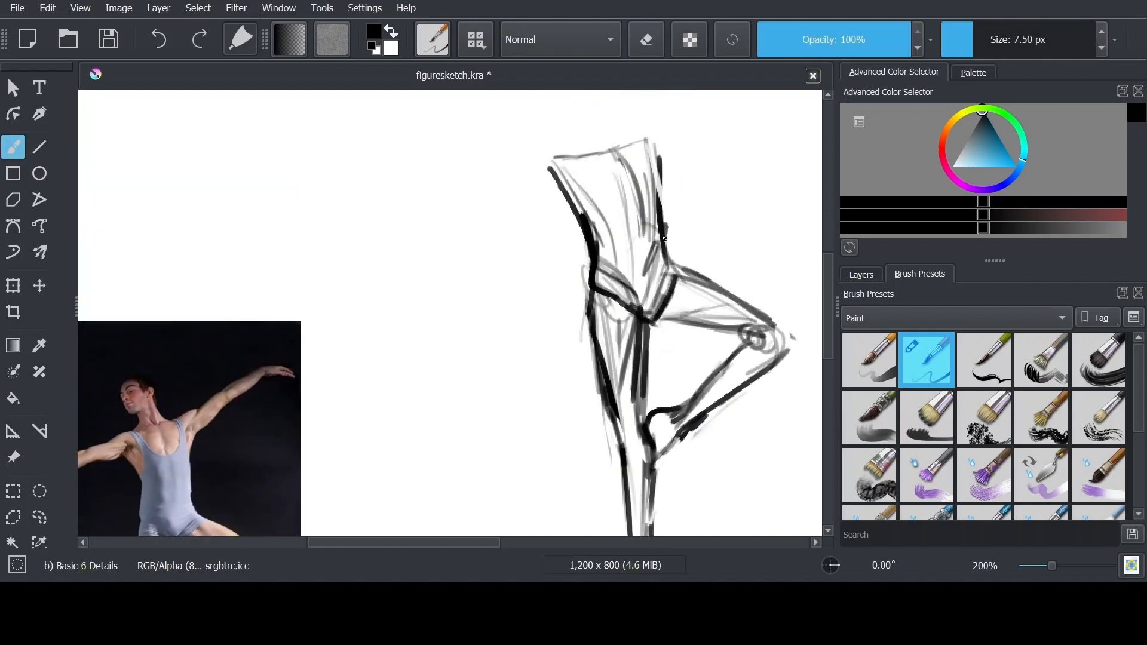
Define the torso with its side contour, the hip line, the curved chest line and the ribcage arch
drag(601, 251, 659, 229)
drag(660, 168, 673, 235)
drag(584, 205, 664, 181)
drag(602, 251, 658, 230)
drag(633, 173, 640, 227)
drag(590, 167, 602, 209)
drag(611, 160, 640, 198)
mouse_move(601, 170)
mouse_down()
mouse_move(621, 196)
mouse_move(604, 209)
mouse_up()
Sketch a rounded head with a jaw and connect it to the torso with neck lines
mouse_move(598, 120)
mouse_down()
mouse_move(603, 170)
mouse_move(621, 146)
mouse_move(579, 169)
mouse_up()
drag(566, 128, 580, 172)
drag(580, 122, 597, 166)
Sketch both shoulders and the beginnings of the two upper arms
mouse_move(603, 131)
mouse_down()
mouse_move(582, 212)
mouse_move(521, 254)
mouse_up()
drag(592, 203, 507, 230)
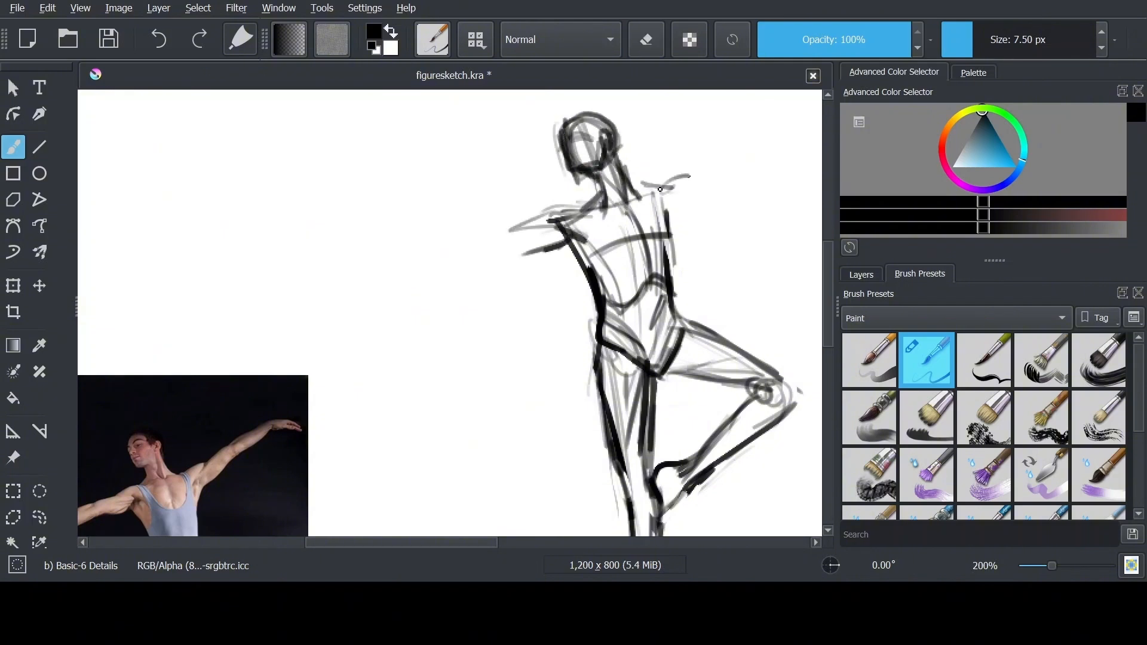
drag(657, 201, 723, 161)
drag(669, 209, 717, 170)
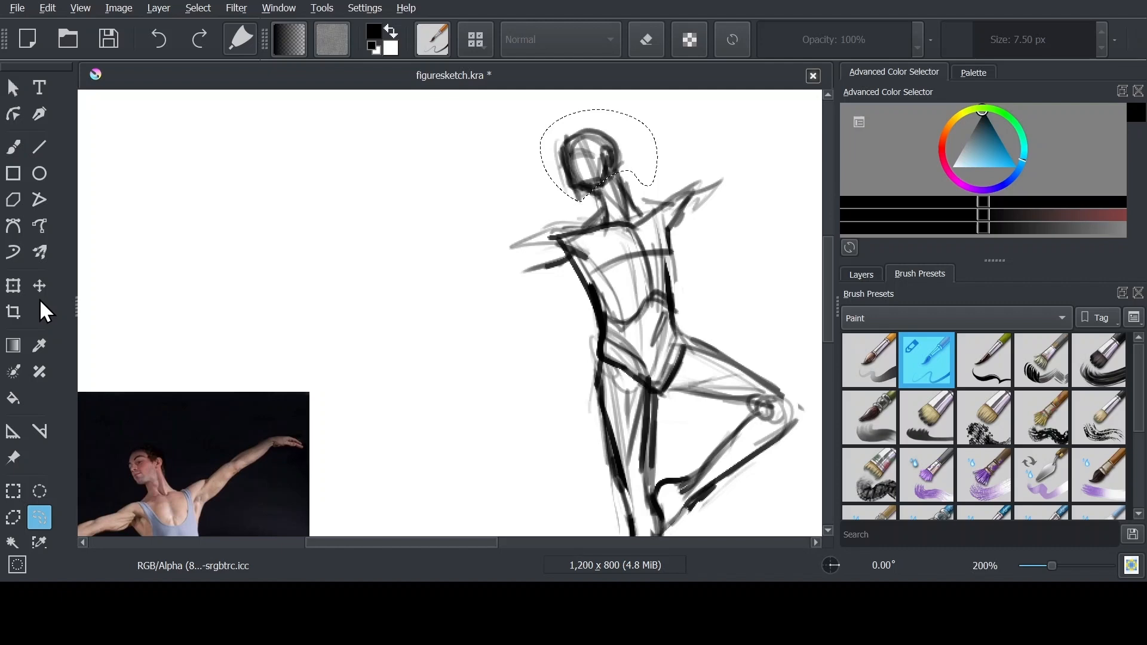
Sketch the lower outstretched arm from the shoulder through the elbow and forearm to the hand and fingers
click(13, 286)
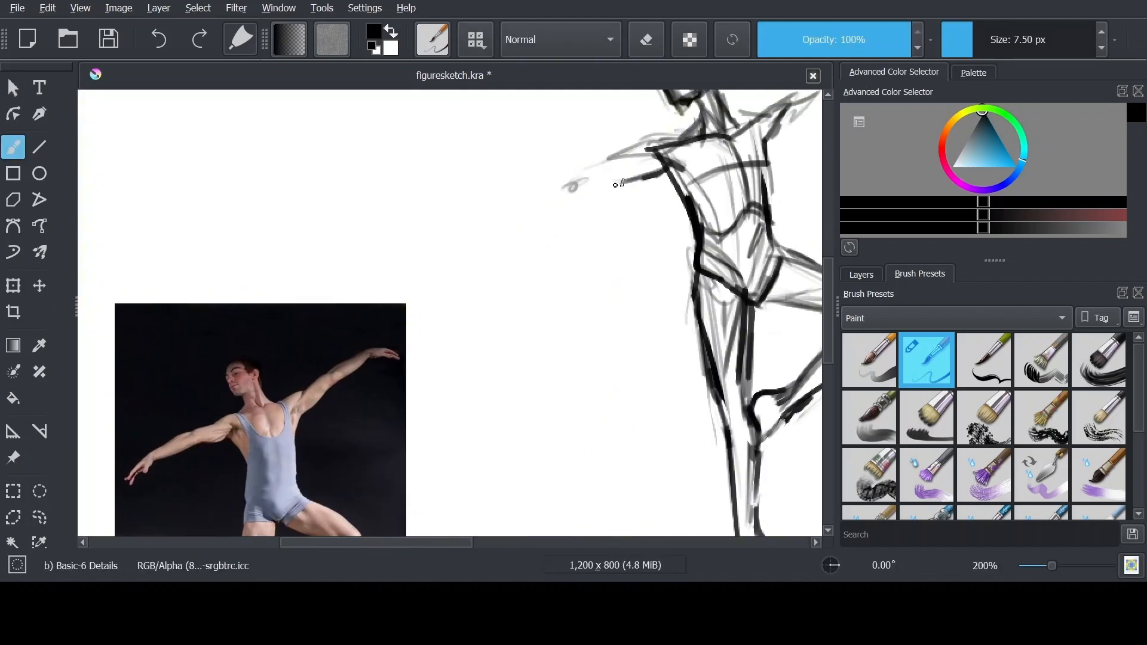
drag(648, 147, 527, 180)
drag(561, 172, 410, 224)
drag(478, 188, 372, 247)
drag(440, 230, 436, 241)
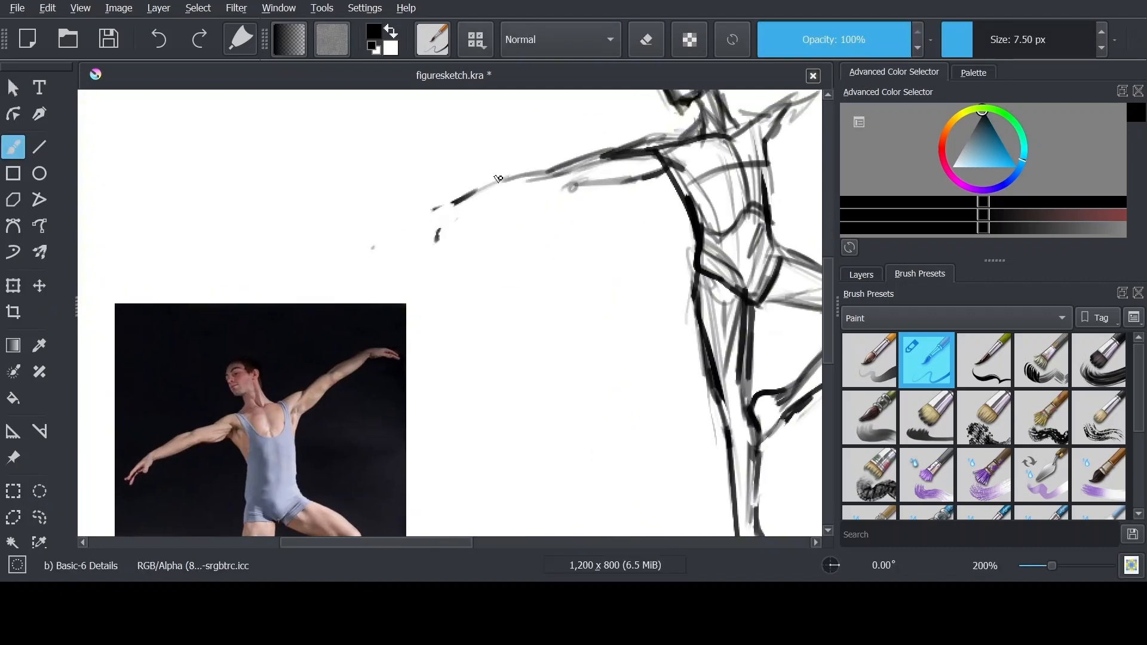
drag(503, 178, 410, 224)
drag(554, 191, 457, 212)
mouse_move(539, 203)
mouse_down()
mouse_move(454, 222)
mouse_move(442, 263)
mouse_up()
drag(472, 191, 382, 257)
drag(442, 221, 377, 258)
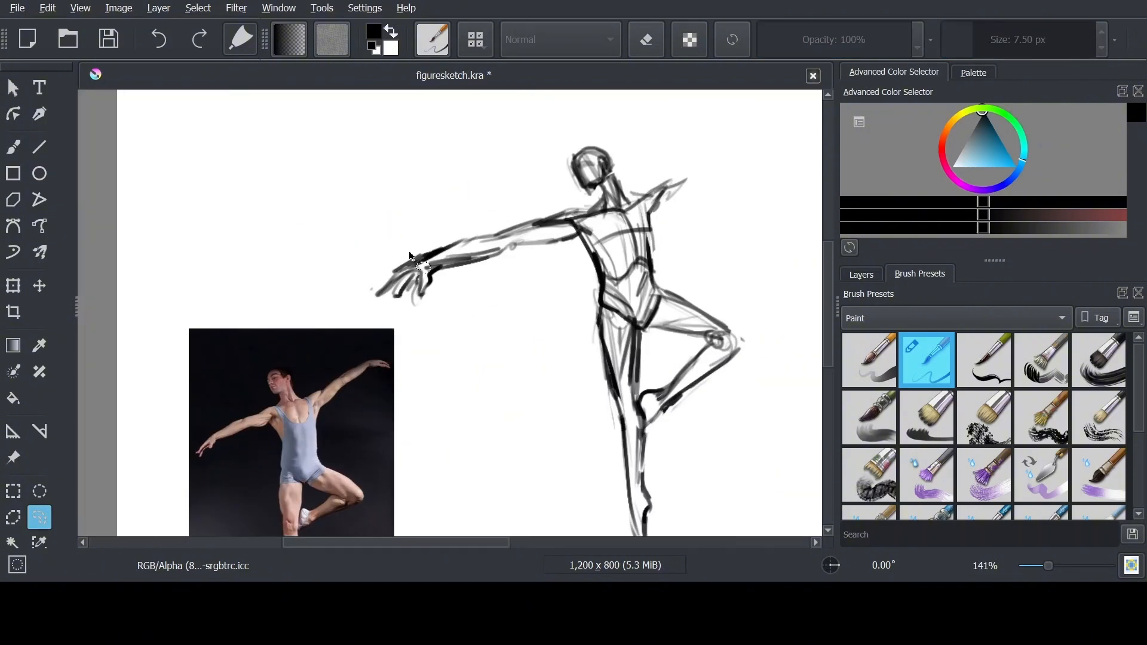
Select the lower outstretched arm freehand and transform it so it is shorter and fits the figure's proportions
drag(564, 209, 559, 251)
key(ctrl+t)
drag(353, 326, 392, 303)
click(40, 517)
drag(458, 230, 412, 234)
key(ctrl+t)
drag(565, 273, 551, 275)
key(b)
Sketch the raised arm on the opposite side from the shoulder outward
drag(650, 184, 682, 157)
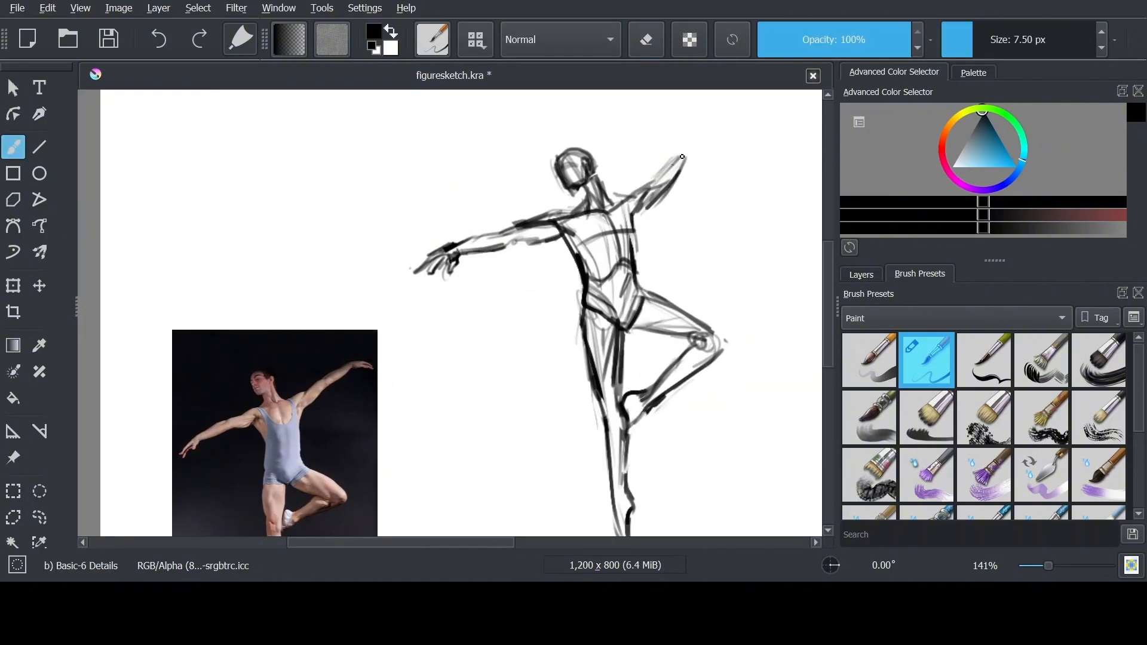
mouse_move(671, 268)
mouse_down()
mouse_move(589, 212)
mouse_move(593, 194)
mouse_up()
drag(556, 157, 558, 188)
drag(471, 159, 498, 183)
Select the hips and legs freehand, shift them slightly downward and touch up the hip line
click(39, 517)
drag(433, 230, 436, 221)
click(13, 285)
mouse_move(606, 256)
mouse_down()
mouse_move(604, 269)
mouse_move(607, 255)
mouse_up()
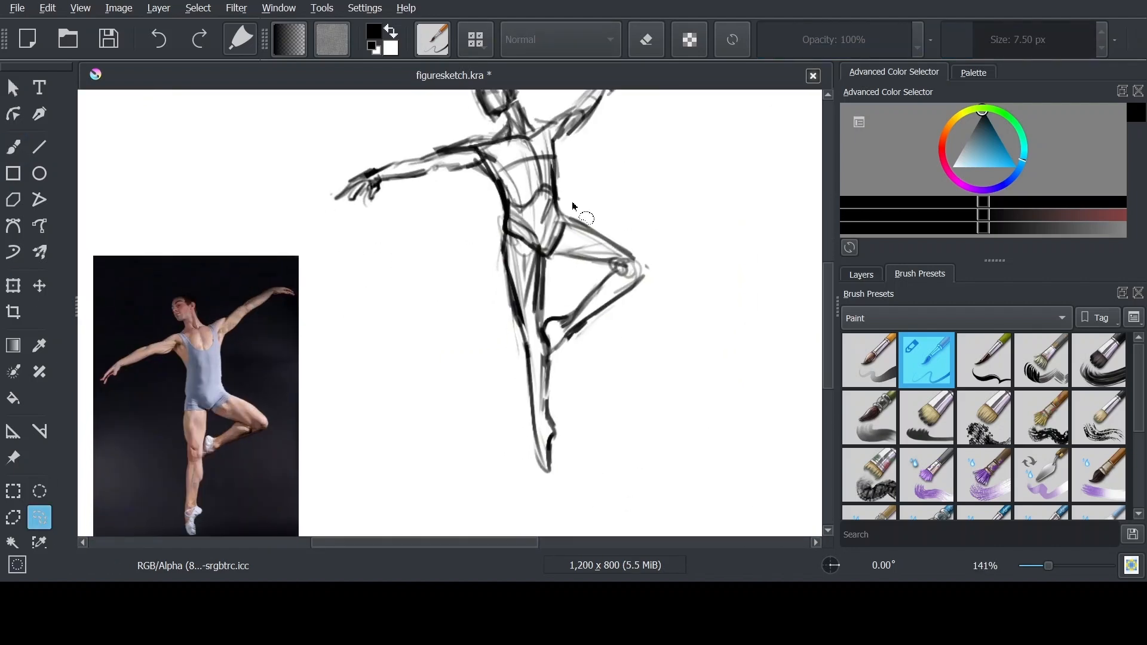
key(b)
drag(559, 219, 547, 257)
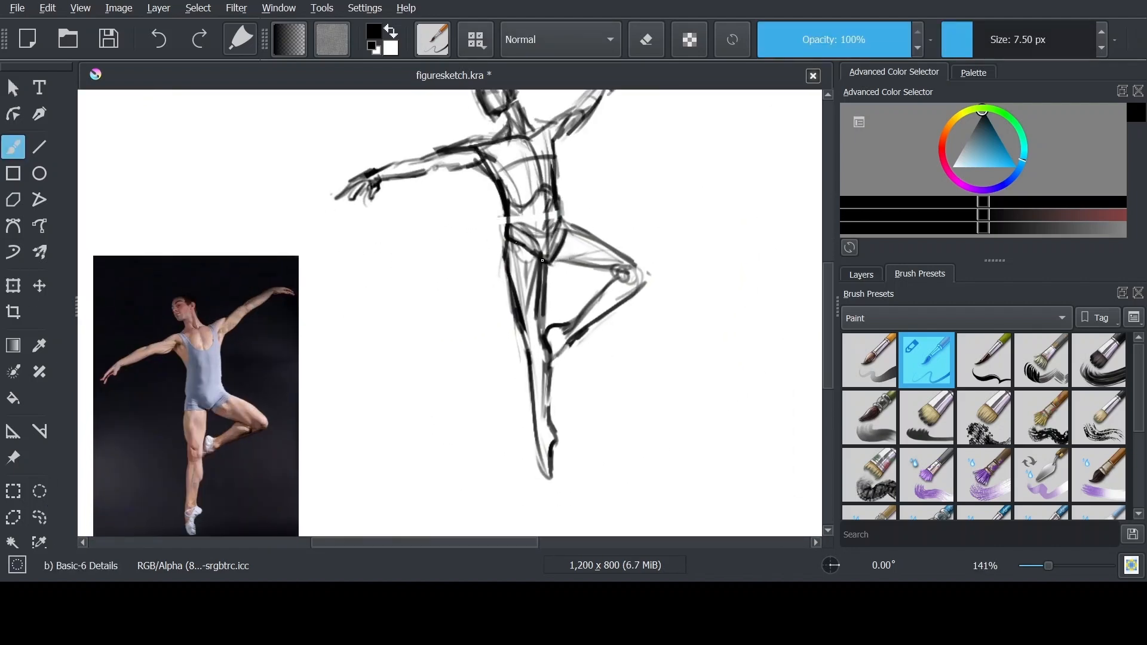
Lower the opacity of Paint Layer 1 to 57% and set the brush size to 4.42 px
key(ctrl+minus)
click(861, 274)
mouse_move(944, 352)
mouse_down()
mouse_move(928, 365)
mouse_move(983, 352)
mouse_up()
key(ctrl+plus)
drag(626, 310, 626, 352)
click(973, 73)
click(894, 72)
key(ctrl+plus)
key(ctrl+plus)
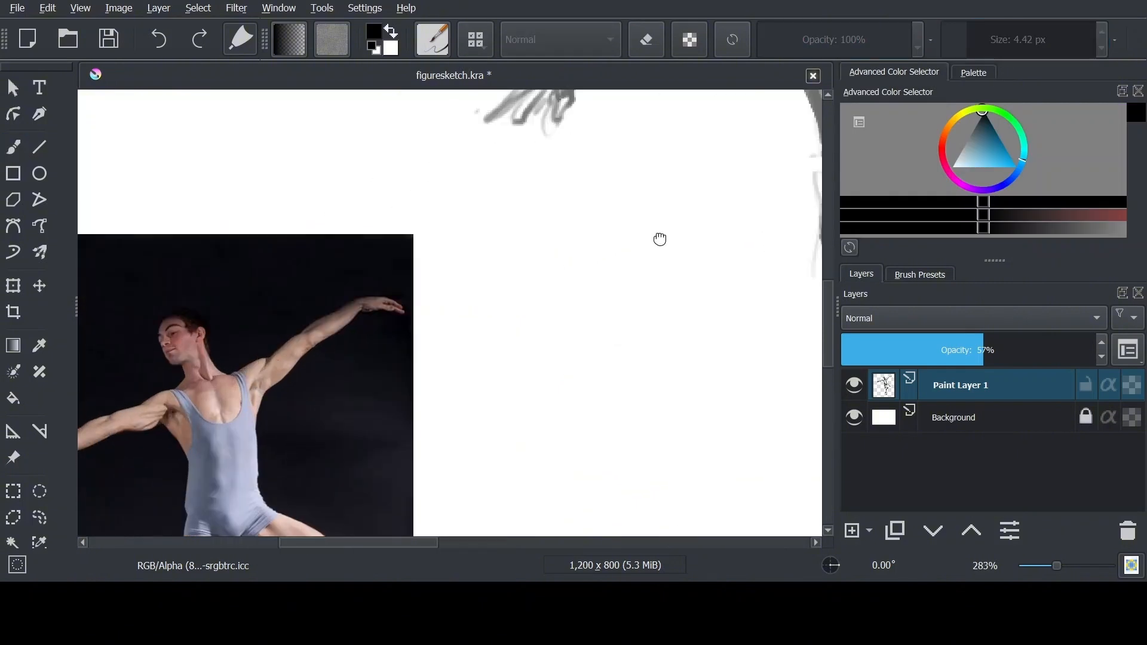
Move the dancer reference image upward and enlarge it slightly beside the sketch
key(ctrl+minus)
key(ctrl+minus)
click(13, 285)
click(13, 458)
drag(266, 418, 266, 257)
drag(369, 274, 398, 274)
key(ctrl+minus)
key(ctrl+plus)
key(ctrl+plus)
Add a new paint layer above the sketch and begin a darker shoulder line on it
click(852, 531)
key(b)
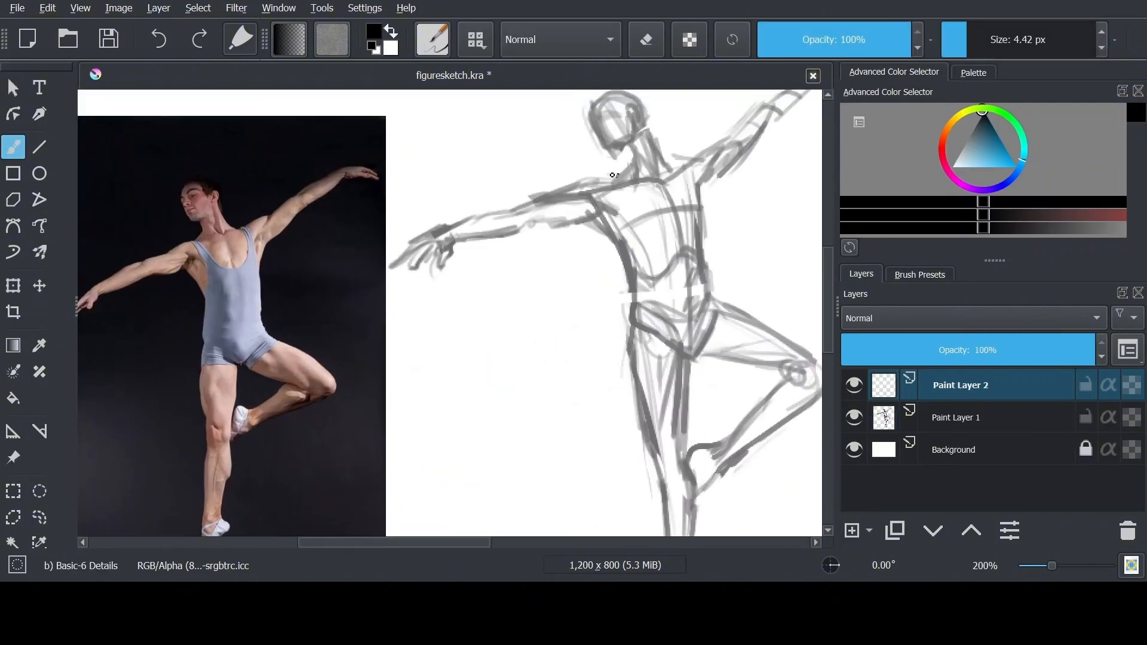
drag(633, 182, 591, 182)
Fade Paint Layer 1 further, make Paint Layer 2 active and set the brush size to 3.28 px
drag(983, 352, 940, 352)
click(960, 385)
click(963, 49)
Redraw the lower outstretched arm on Paint Layer 2 with thin dark contours from the shoulder to the fingers
drag(563, 197, 634, 225)
key(ctrl+plus)
drag(598, 147, 722, 166)
drag(753, 206, 680, 213)
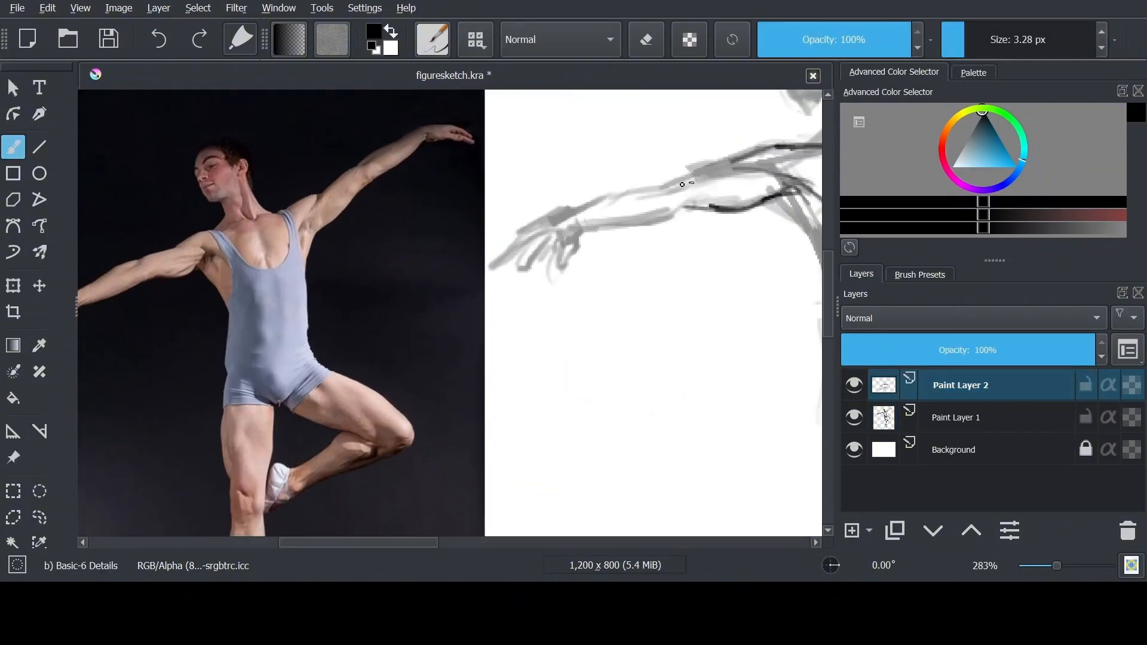
mouse_move(700, 173)
mouse_down()
mouse_move(584, 230)
mouse_move(719, 202)
mouse_move(677, 201)
mouse_up()
mouse_move(746, 163)
mouse_down()
mouse_move(621, 194)
mouse_move(560, 246)
mouse_up()
mouse_move(636, 218)
mouse_down()
mouse_move(632, 249)
mouse_move(616, 220)
mouse_up()
key(ctrl+minus)
key(ctrl+minus)
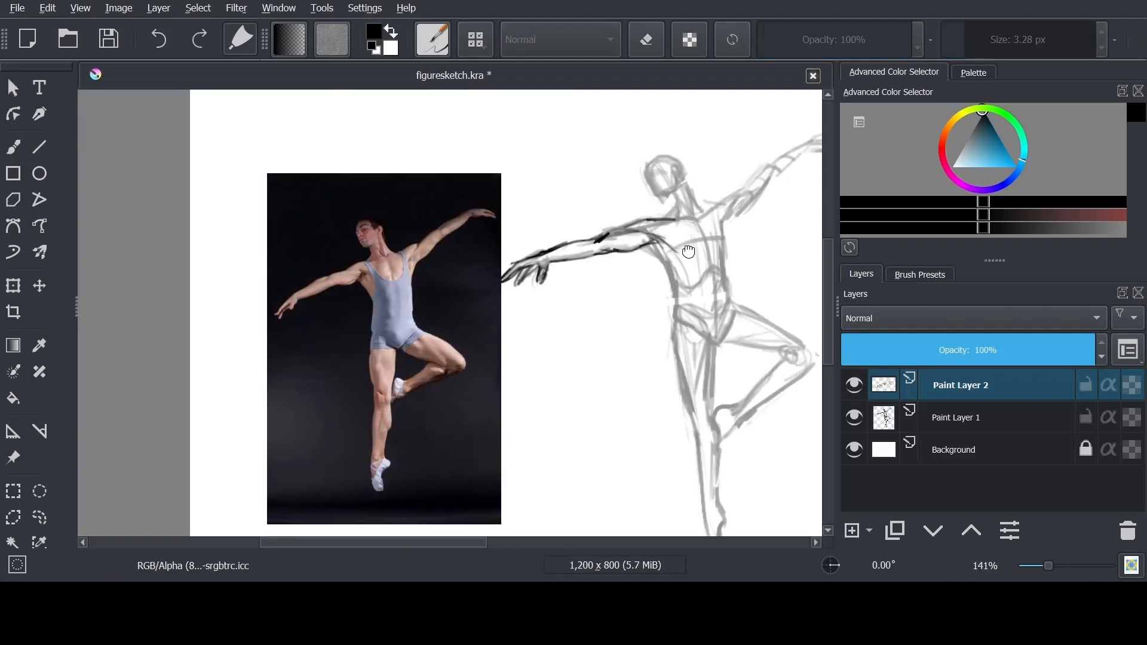
Redraw the neck, collarbones and shoulder line with dark strokes over the faded sketch
key(ctrl+plus)
drag(741, 179, 535, 236)
drag(615, 223, 655, 205)
drag(651, 209, 631, 277)
drag(591, 237, 614, 290)
key(ctrl+plus)
mouse_move(597, 239)
mouse_down()
mouse_move(624, 251)
mouse_move(720, 240)
mouse_up()
drag(735, 184, 710, 210)
mouse_move(722, 213)
mouse_down()
mouse_move(761, 204)
mouse_move(733, 156)
mouse_up()
drag(702, 160, 782, 189)
Define the head and jaw contour and the far shoulder in dark lines, cleaning up with the eraser
key(e)
key(e)
mouse_move(759, 138)
mouse_down()
mouse_move(777, 184)
mouse_move(732, 204)
mouse_up()
drag(779, 177, 818, 177)
drag(734, 117, 721, 132)
mouse_move(679, 106)
mouse_down()
mouse_move(700, 161)
mouse_move(738, 125)
mouse_up()
key(ctrl+plus)
key(ctrl+plus)
mouse_move(717, 173)
mouse_down()
mouse_move(611, 307)
mouse_move(427, 389)
mouse_up()
mouse_move(549, 253)
mouse_down()
mouse_move(557, 198)
mouse_move(695, 242)
mouse_up()
key(ctrl+minus)
key(ctrl+minus)
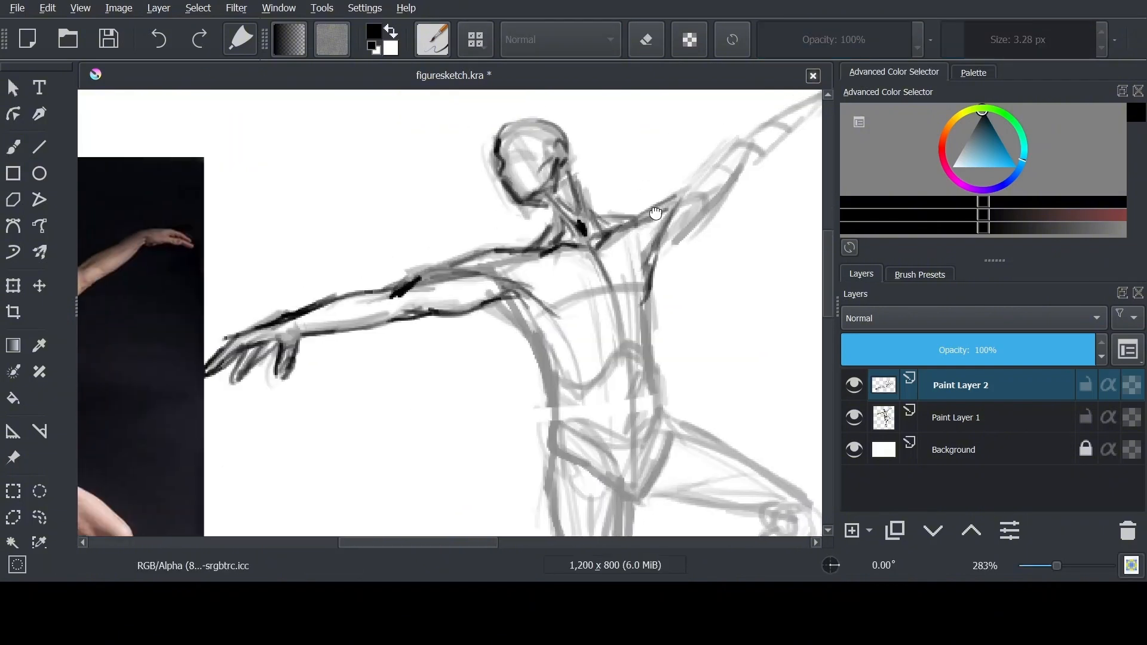
Clean up the arm lines with the eraser and refine the underside of the outstretched upper arm
mouse_move(503, 286)
mouse_down()
mouse_move(731, 213)
mouse_move(675, 236)
mouse_up()
key(e)
mouse_move(703, 194)
mouse_down()
mouse_move(645, 206)
mouse_move(757, 212)
mouse_move(628, 232)
mouse_up()
key(e)
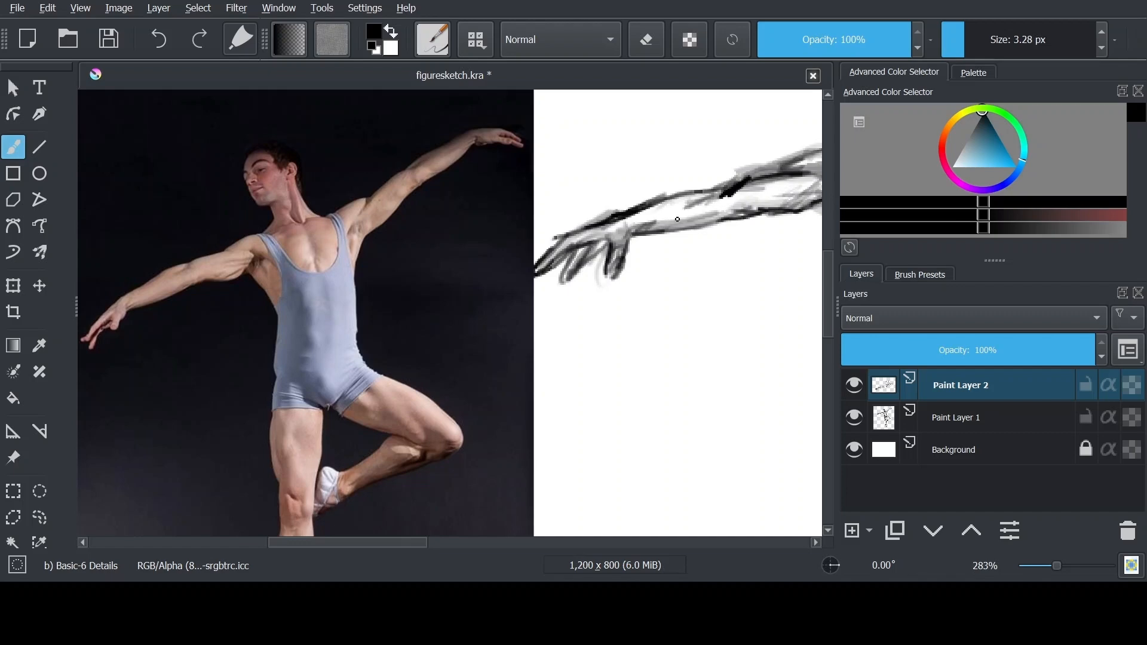
drag(789, 209, 717, 217)
Redraw the armpit, the sides of the torso, the hip line and the standing thigh in dark lines
mouse_move(741, 215)
mouse_down()
mouse_move(789, 240)
mouse_move(781, 258)
mouse_move(748, 262)
mouse_up()
drag(757, 178, 730, 235)
mouse_move(699, 251)
mouse_down()
mouse_move(746, 208)
mouse_move(757, 337)
mouse_up()
drag(771, 351, 765, 202)
key(ctrl+minus)
mouse_move(686, 334)
mouse_down()
mouse_move(674, 336)
mouse_move(701, 225)
mouse_up()
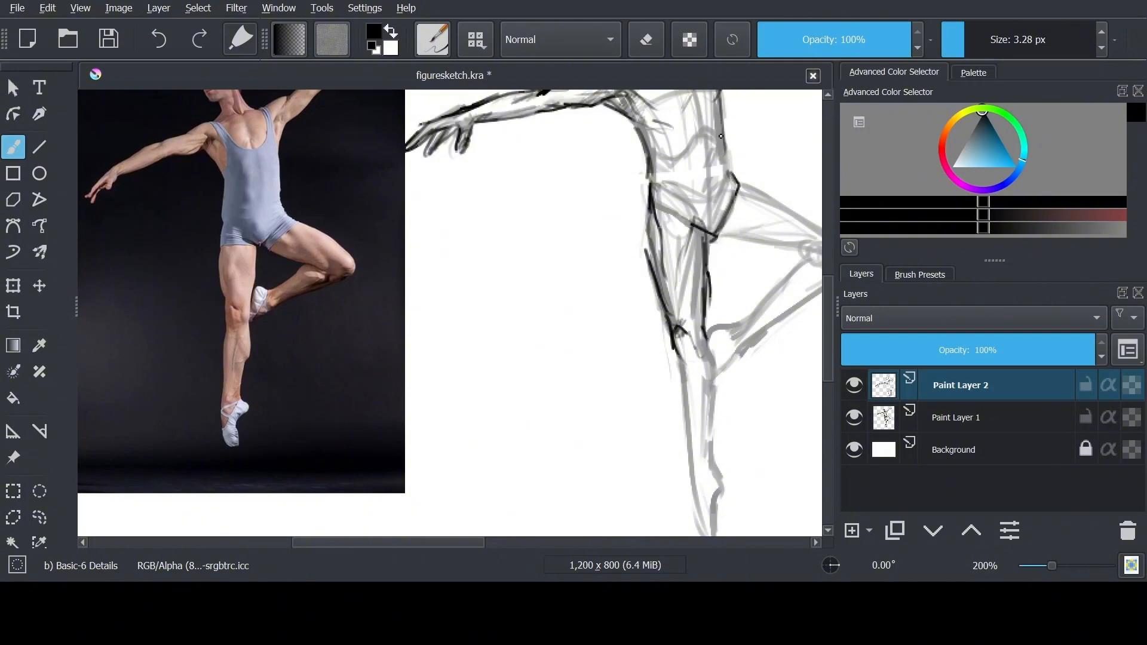
Redraw the standing leg from the knee to the pointed foot and hatch shading onto its thigh
drag(710, 312, 698, 249)
mouse_move(685, 303)
mouse_down()
mouse_move(704, 342)
mouse_move(681, 386)
mouse_move(692, 475)
mouse_up()
drag(685, 439, 701, 482)
drag(701, 338, 698, 399)
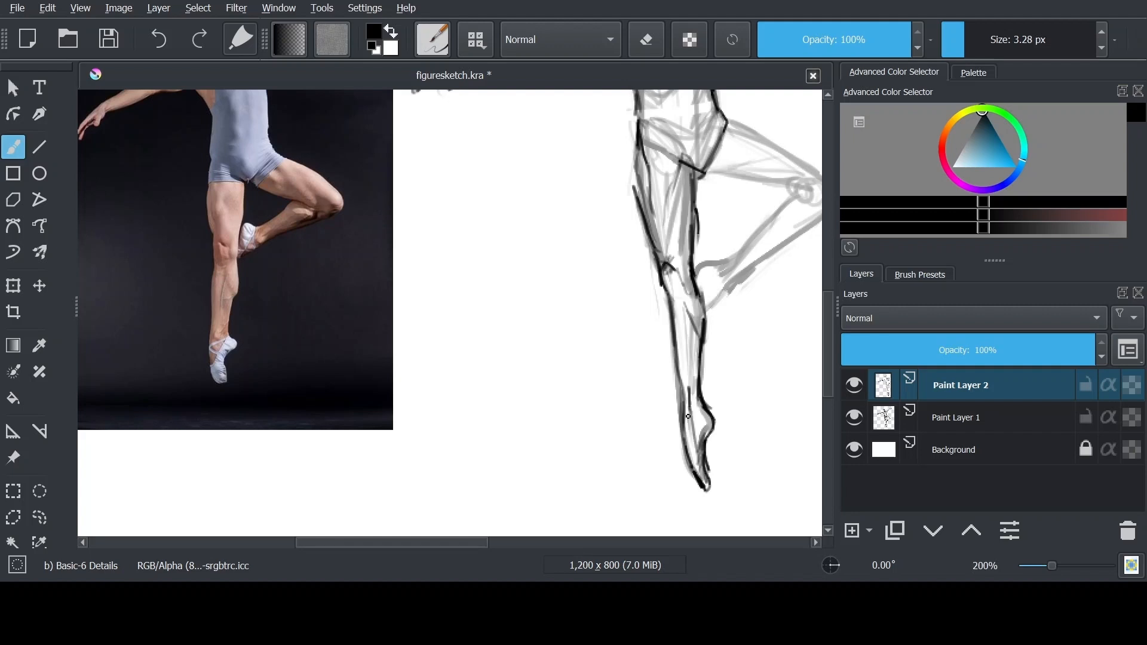
drag(669, 184, 676, 206)
drag(676, 196, 683, 216)
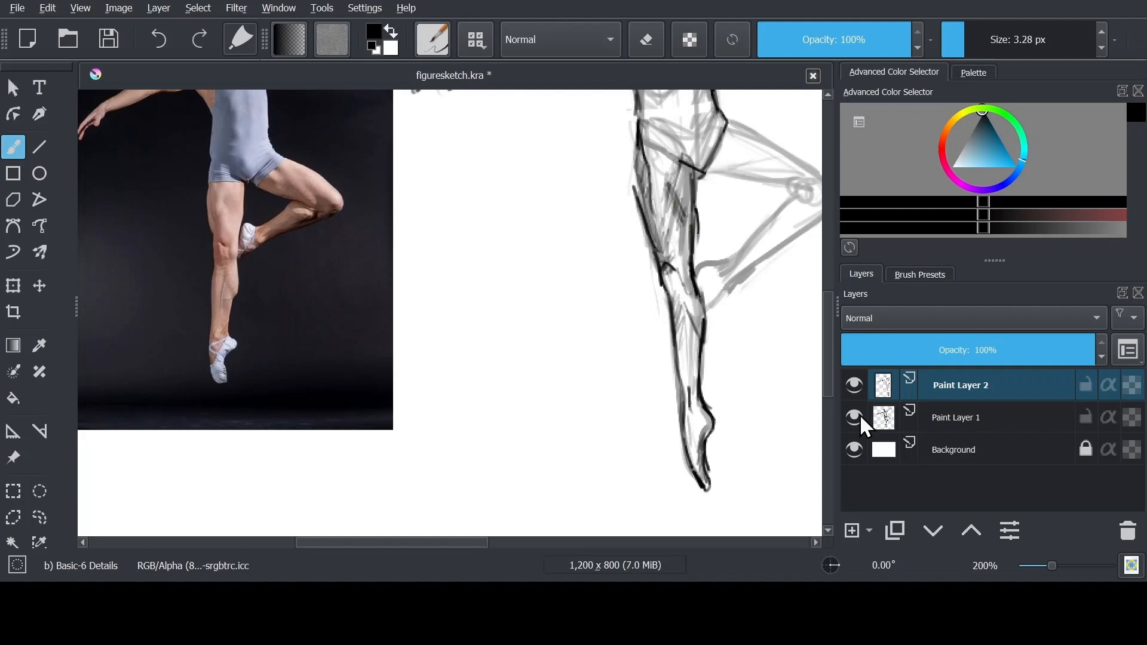
Outline the raised thigh and bent knee in dark lines and hatch shading along them
drag(639, 149, 629, 272)
drag(706, 303, 800, 320)
drag(729, 308, 796, 317)
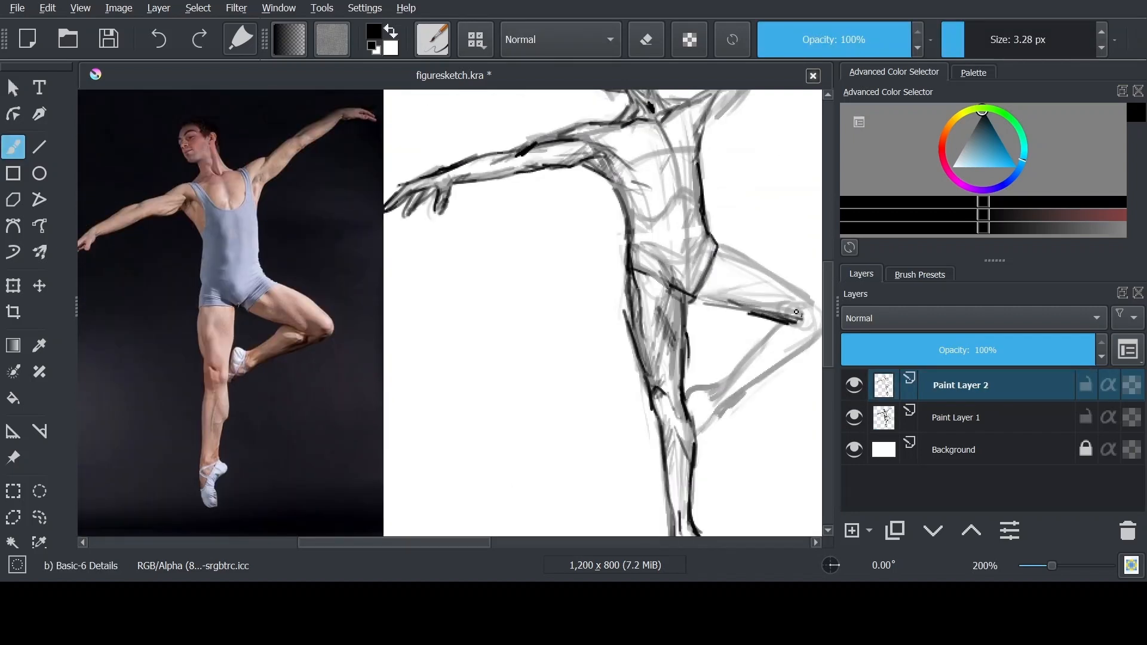
drag(753, 272, 795, 311)
key(space)
mouse_move(803, 317)
mouse_down()
mouse_move(821, 328)
mouse_move(771, 305)
mouse_up()
drag(676, 220, 716, 243)
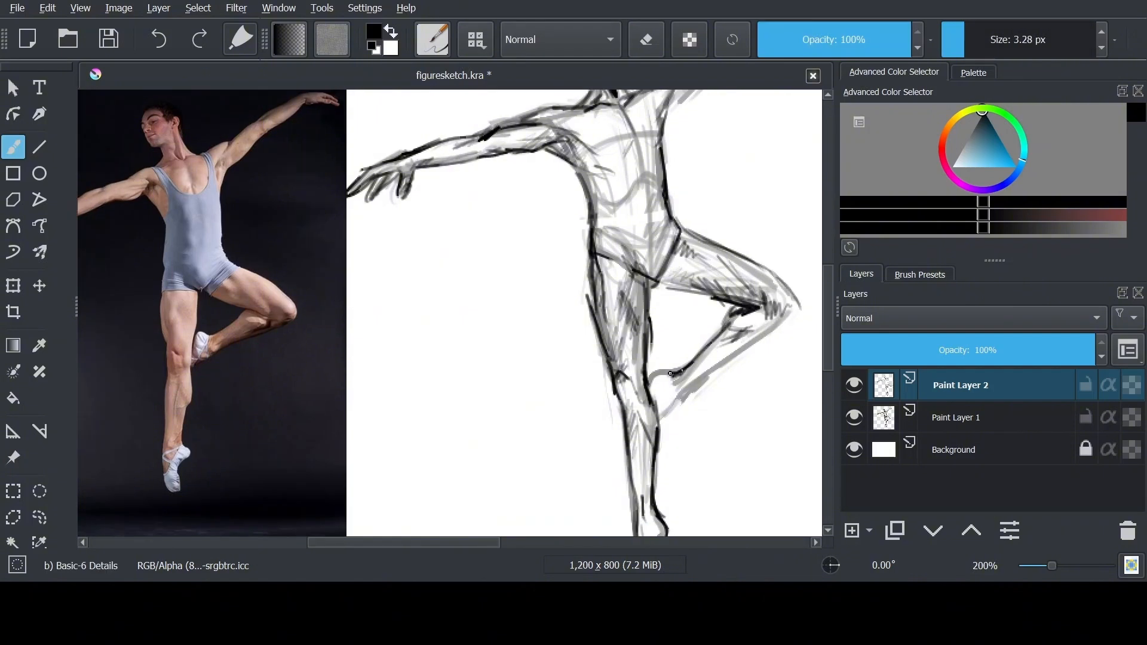
Outline the bent leg's calf and foot and hatch shading along its underside
drag(670, 373, 652, 398)
drag(677, 393, 665, 422)
key(space)
scroll(491, 276, up, 1)
drag(491, 277, 488, 193)
scroll(670, 322, down, 1)
drag(685, 310, 738, 269)
mouse_move(765, 232)
mouse_down()
mouse_move(752, 255)
mouse_move(717, 252)
mouse_up()
drag(739, 239, 668, 320)
drag(736, 223, 682, 287)
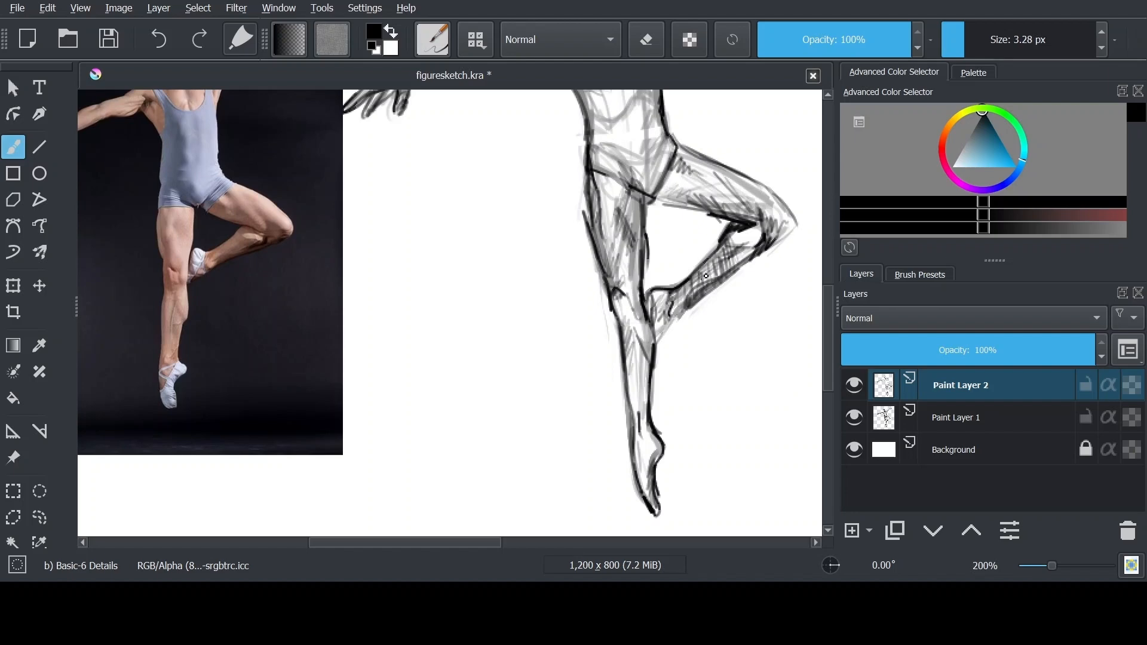
Redraw the raised arm in dark lines from the shoulder through the forearm to the hand and fingers
key(space)
scroll(327, 132, up, 1)
drag(327, 132, 319, 342)
scroll(319, 342, down, 1)
mouse_move(680, 188)
mouse_down()
mouse_move(653, 261)
mouse_move(630, 269)
mouse_up()
key(space)
mouse_move(702, 257)
mouse_down()
mouse_move(757, 210)
mouse_move(590, 249)
mouse_move(690, 221)
mouse_up()
scroll(590, 249, up, 2)
drag(637, 226, 725, 216)
drag(565, 236, 665, 200)
drag(660, 224, 693, 241)
Refine the face's profile and add brow, eye and nose lines to the head
scroll(498, 278, down, 2)
drag(498, 277, 742, 169)
scroll(476, 178, up, 3)
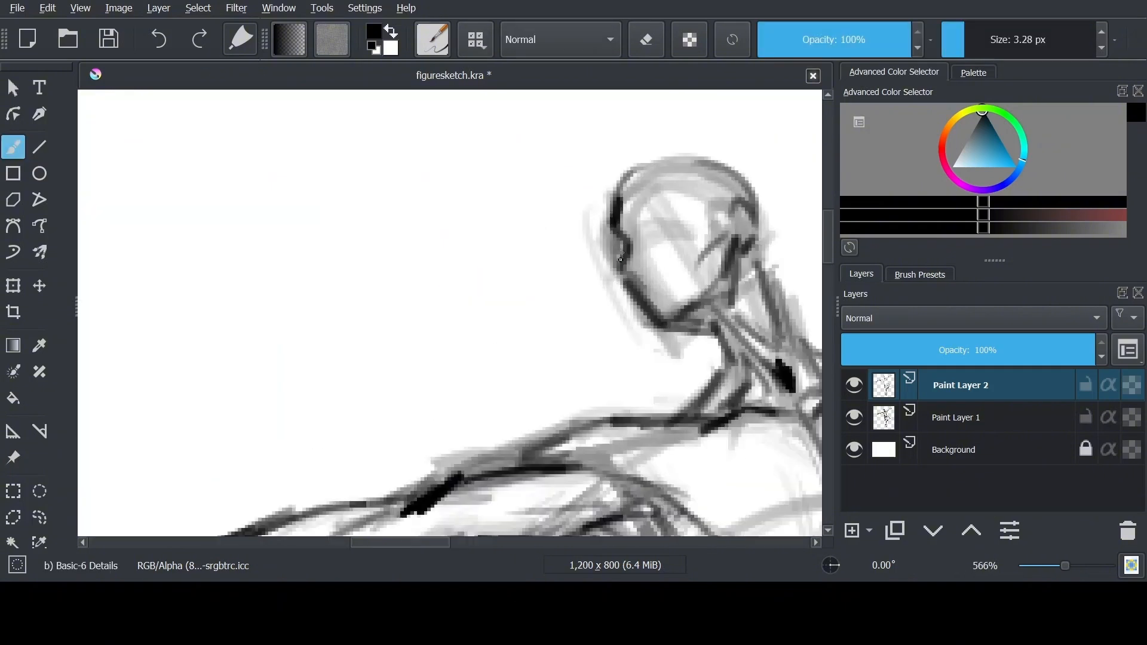
drag(617, 205, 620, 265)
drag(647, 217, 639, 285)
drag(638, 243, 658, 217)
scroll(657, 216, down, 3)
drag(559, 392, 668, 325)
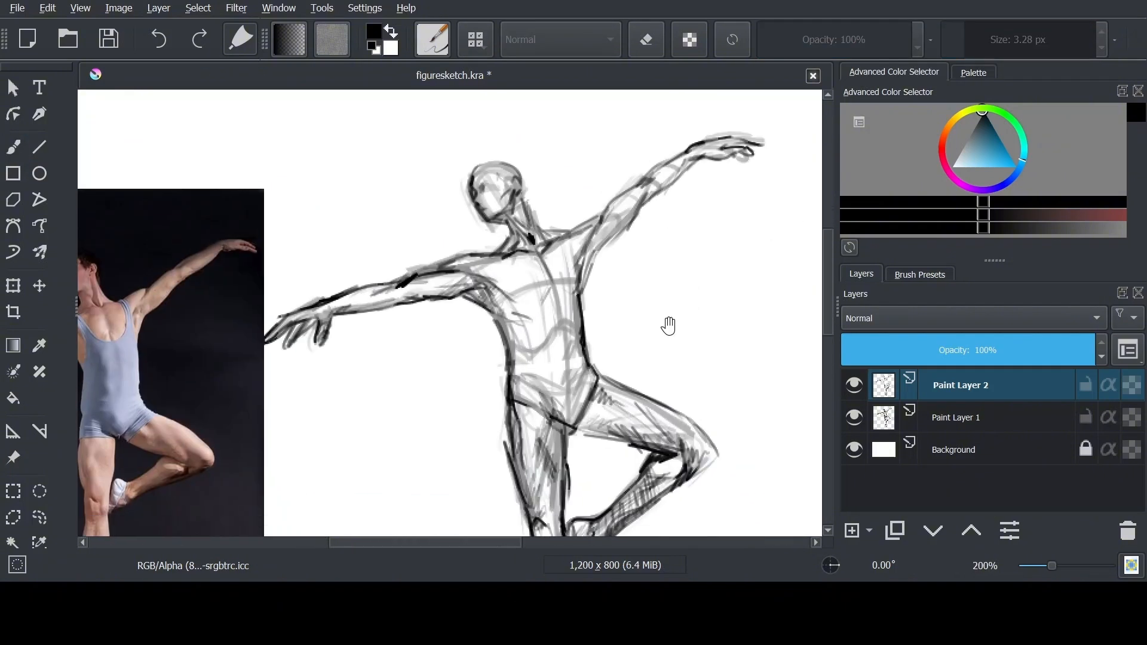
scroll(669, 325, down, 1)
drag(546, 467, 486, 402)
scroll(479, 322, up, 1)
mouse_move(479, 321)
mouse_down()
mouse_move(540, 320)
mouse_move(552, 331)
mouse_up()
drag(604, 181, 617, 212)
scroll(272, 308, up, 2)
mouse_move(272, 308)
mouse_down()
mouse_move(568, 346)
mouse_move(399, 316)
mouse_up()
scroll(568, 345, down, 2)
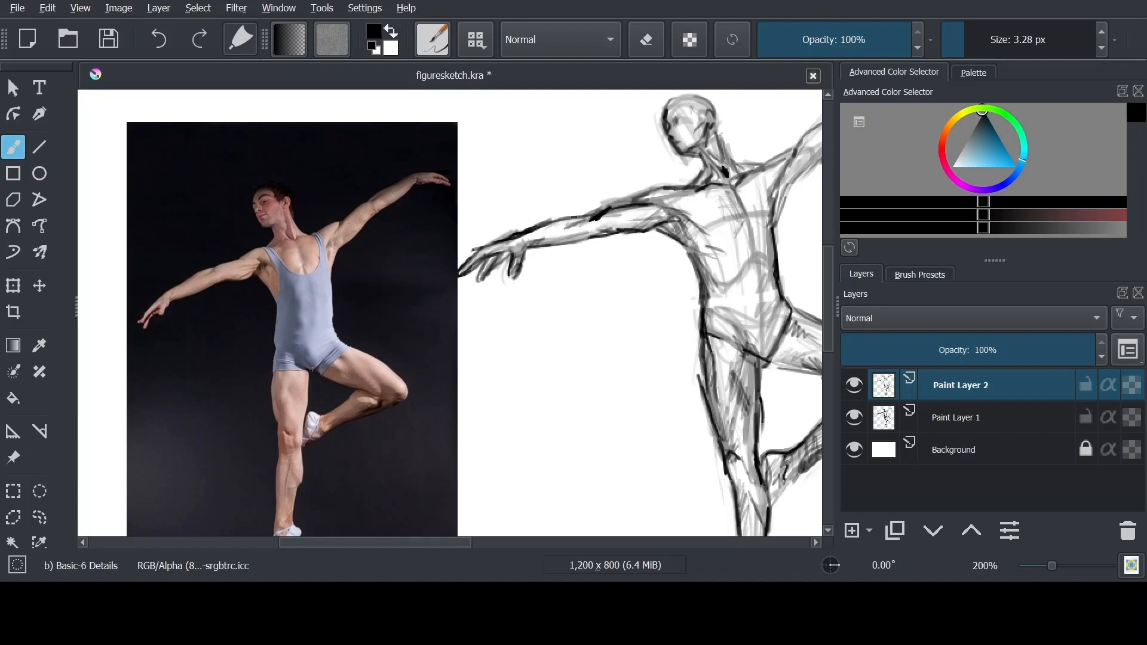
Add the anatomy picture with highlighted abdominal muscles as a reference image, scale it down and place it beside the sketched torso
drag(466, 451, 360, 351)
drag(361, 358, 120, 156)
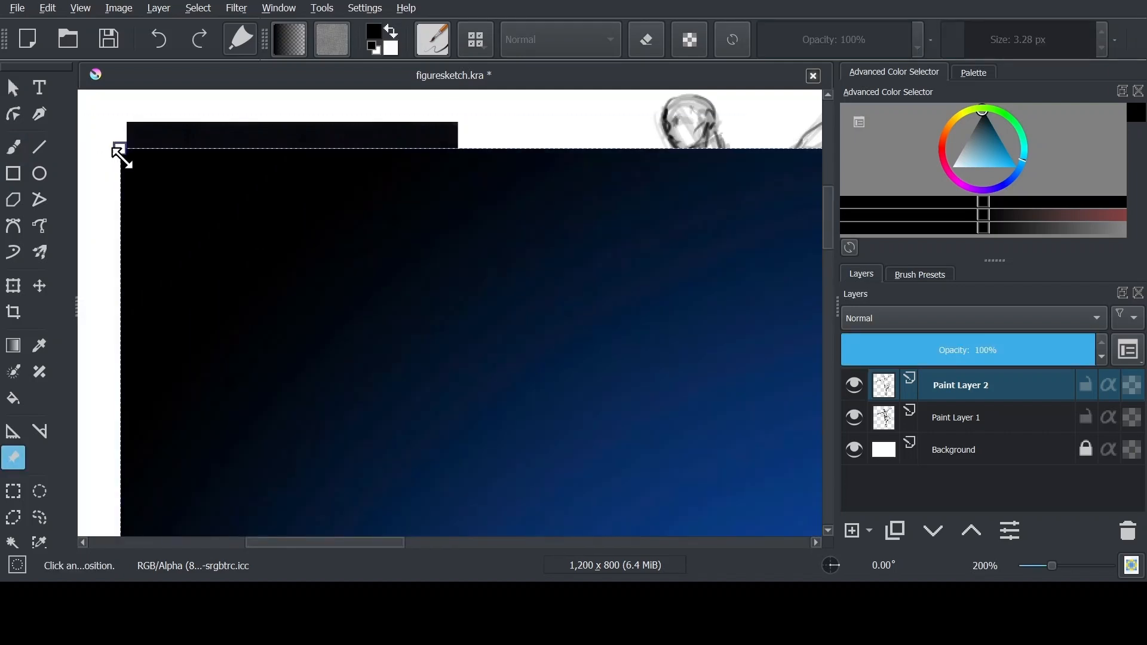
scroll(449, 311, down, 4)
drag(340, 257, 547, 467)
drag(318, 498, 644, 301)
scroll(550, 291, up, 5)
drag(549, 291, 343, 279)
Draw abdominal muscle lines on the torso and refine the hip crease of the raised thigh, correcting with the eraser
key(b)
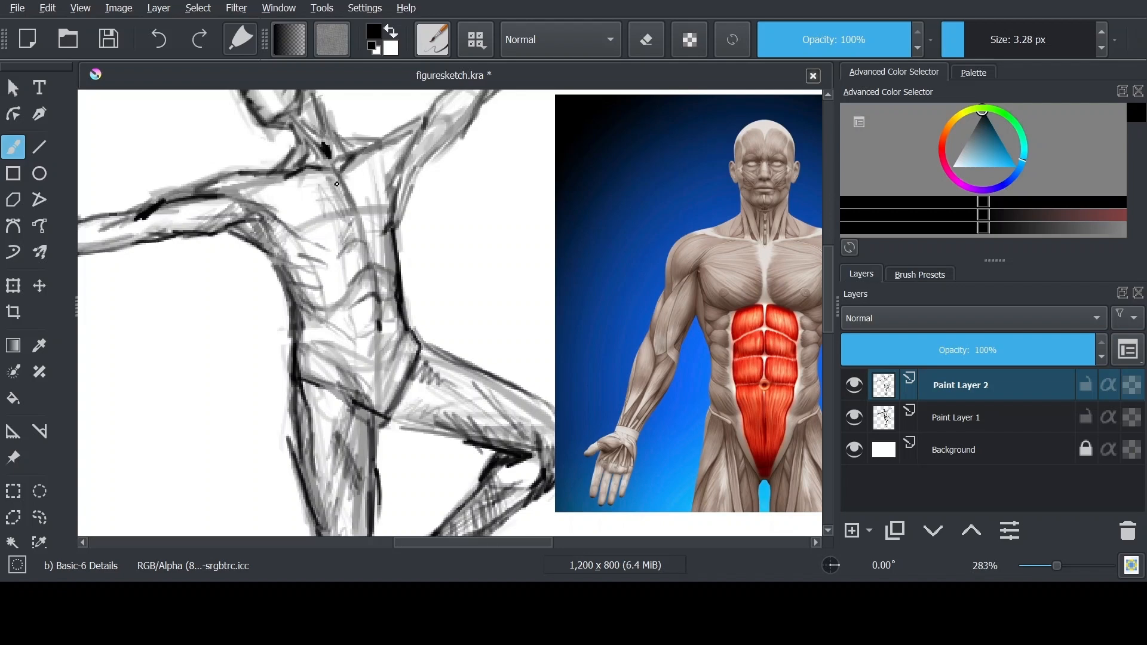
drag(318, 336, 362, 391)
key(e)
mouse_move(417, 338)
mouse_down()
mouse_move(397, 398)
mouse_move(425, 390)
mouse_up()
key(e)
key(e)
key(e)
key(e)
key(e)
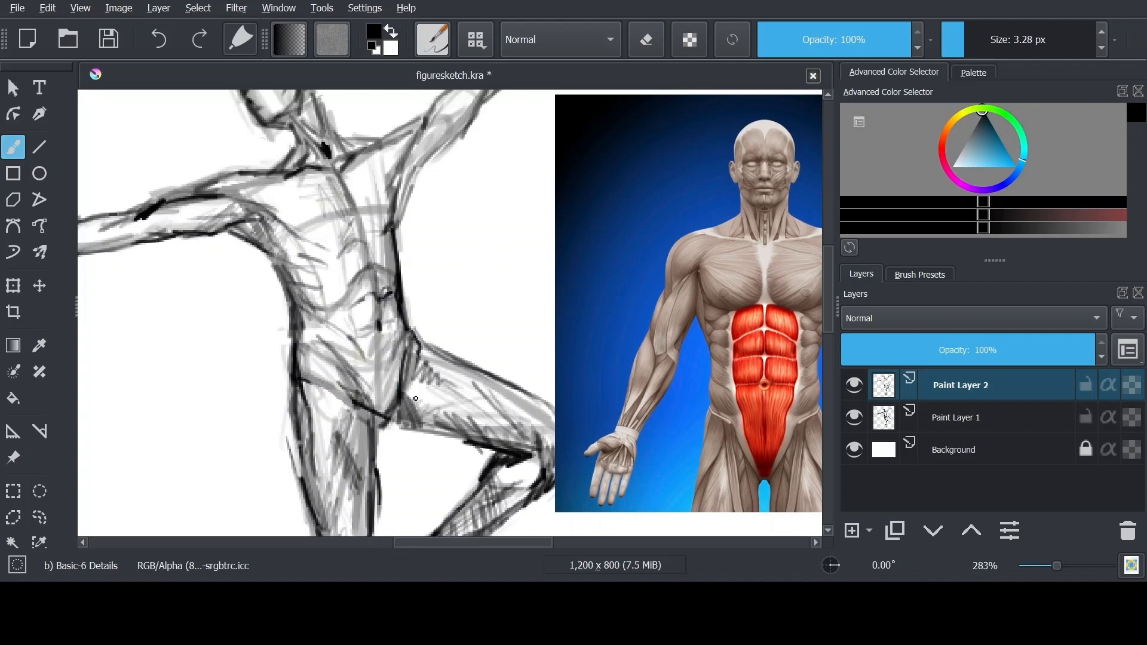
drag(425, 390, 445, 371)
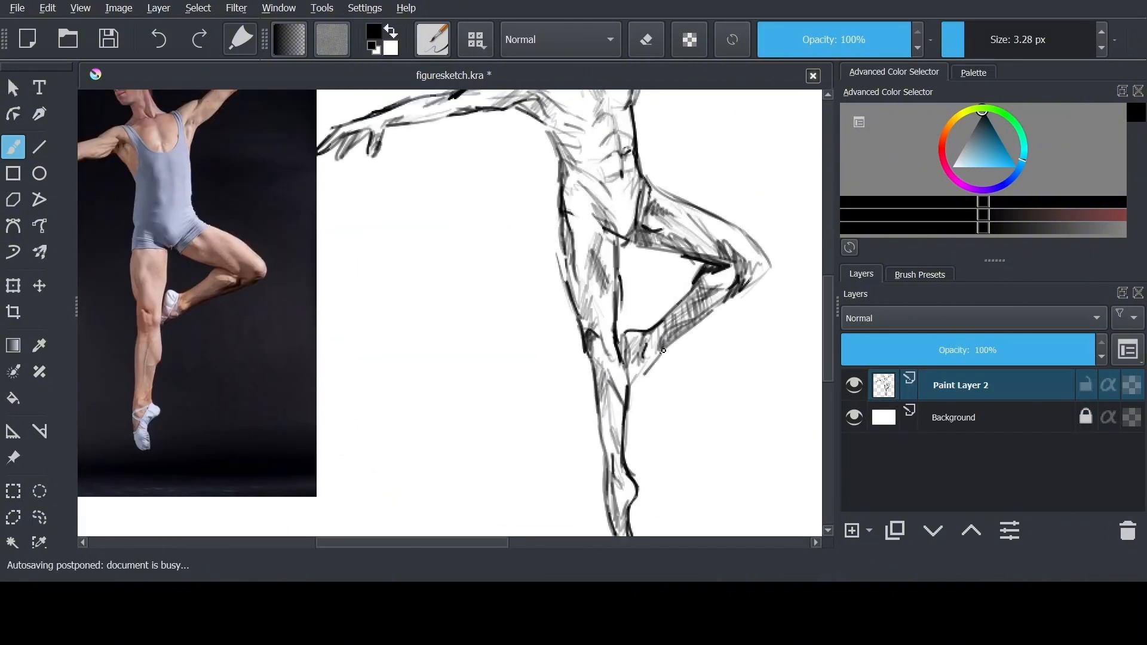
Darken the shading on the bent leg's calf, foot and knee and hatch the standing leg's inner thigh
mouse_move(663, 349)
mouse_down()
mouse_move(632, 394)
mouse_move(697, 286)
mouse_move(724, 286)
mouse_move(670, 319)
mouse_up()
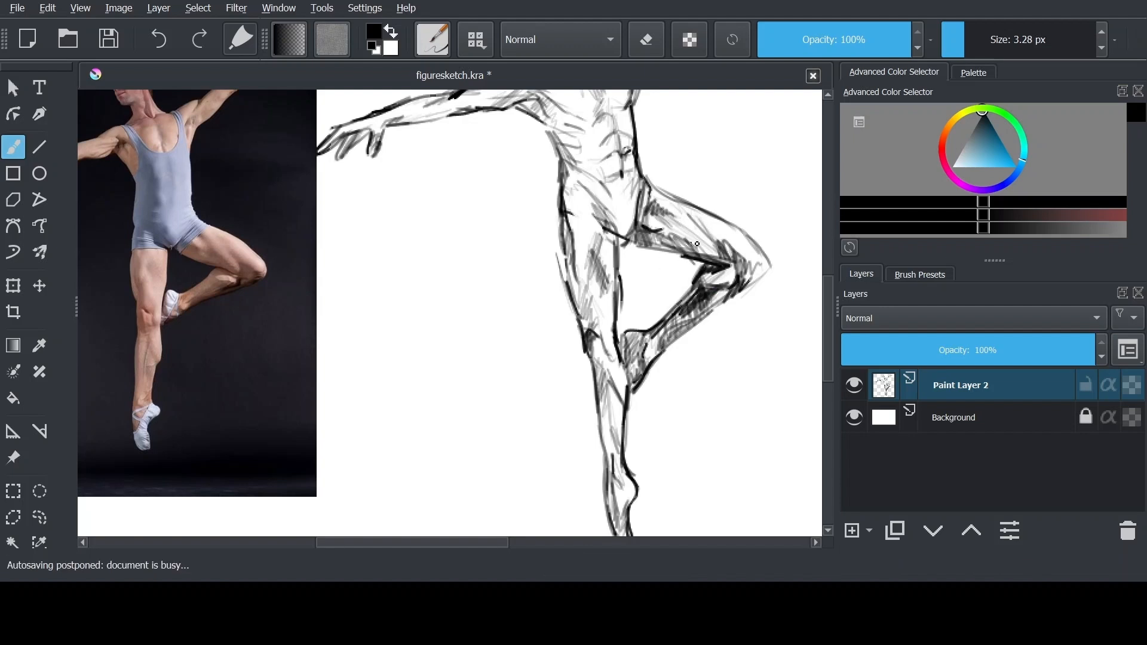
mouse_move(668, 223)
mouse_down()
mouse_move(699, 251)
mouse_move(760, 275)
mouse_move(743, 293)
mouse_up()
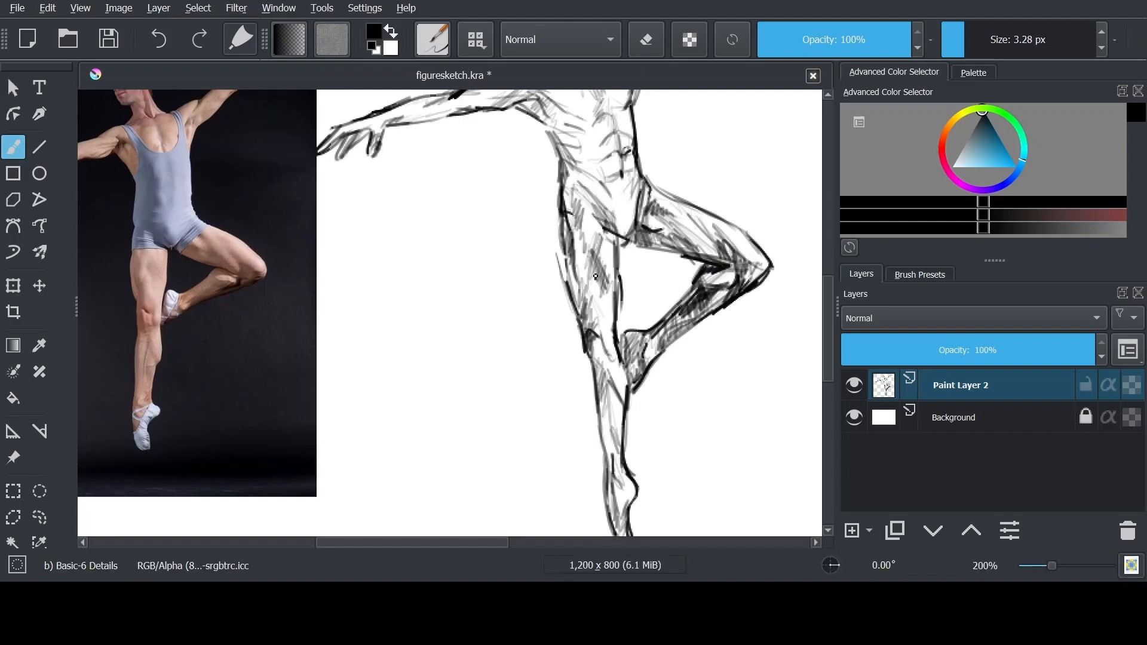
drag(617, 235, 613, 301)
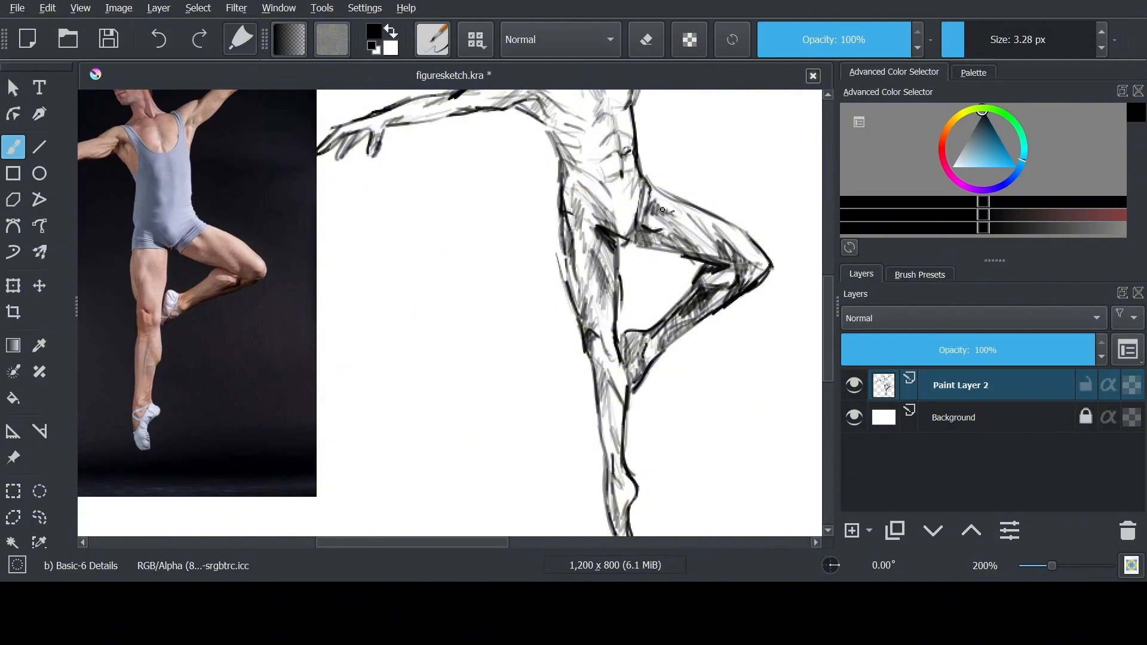
Erase stray lines around the hip and redraw the crease between the torso and the raised thigh
key(e)
drag(649, 182, 639, 202)
key(e)
drag(669, 148, 687, 208)
key(e)
drag(639, 194, 629, 233)
key(e)
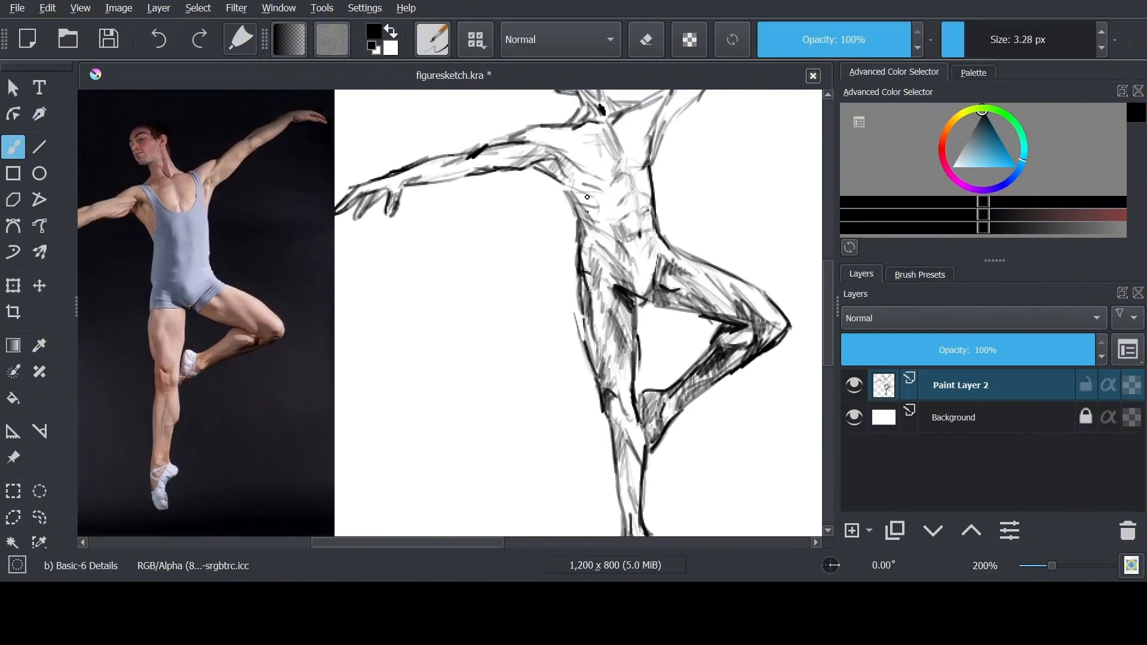
Hatch shading over the armpit, chest and side of the torso and along the outstretched lower arm
mouse_move(546, 154)
mouse_down()
mouse_move(597, 206)
mouse_move(595, 236)
mouse_up()
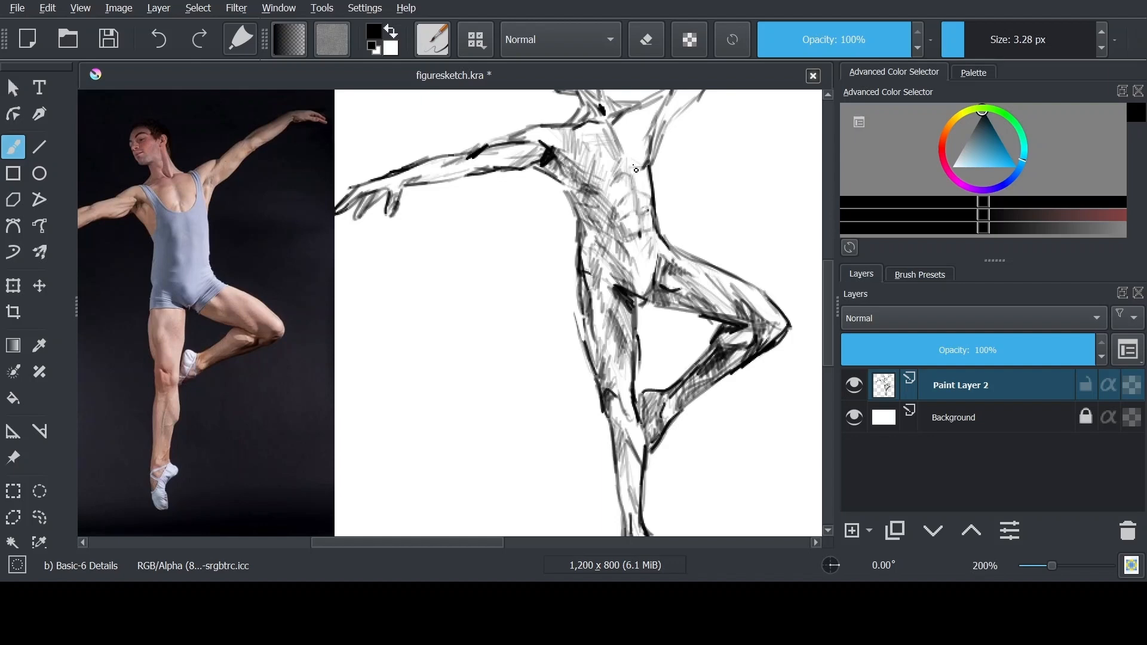
drag(569, 129, 547, 145)
drag(390, 185, 461, 189)
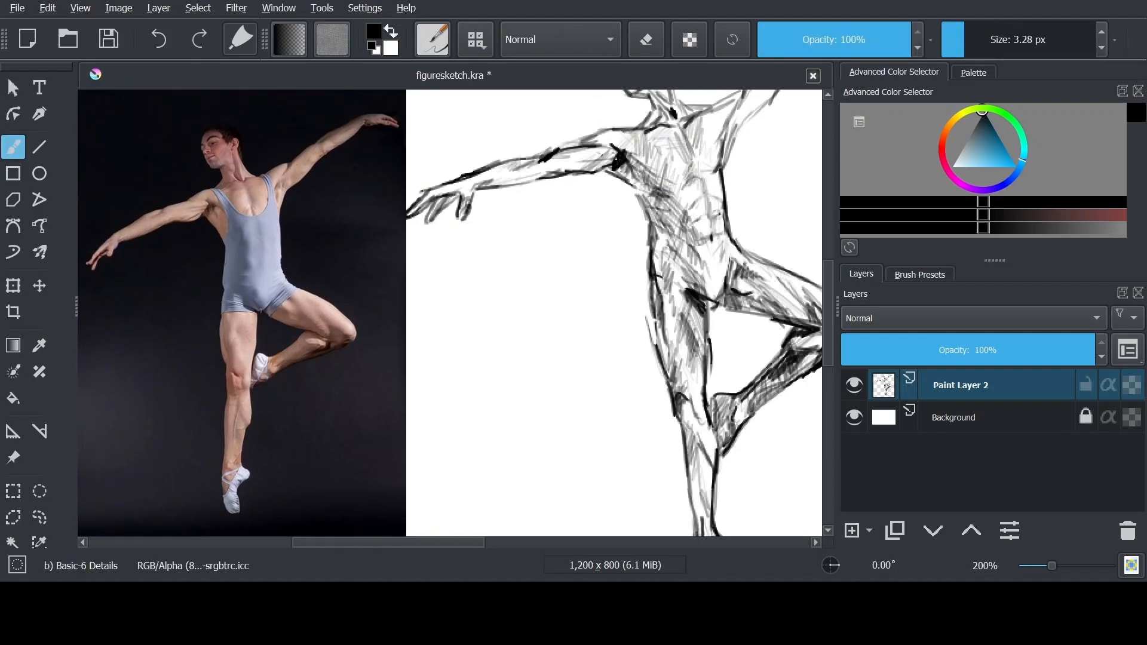
drag(580, 149, 608, 131)
drag(702, 155, 667, 193)
drag(637, 144, 627, 111)
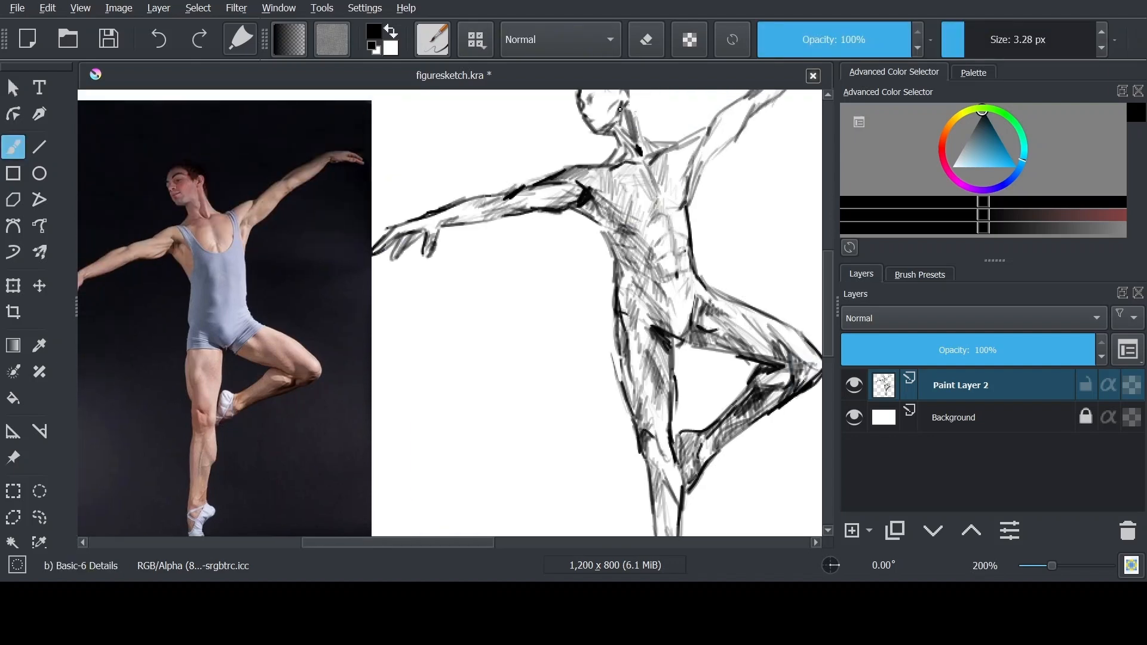
Hatch shading along the raised arm, from the shoulder and chest edge through the forearm to the hand
drag(711, 125, 684, 142)
drag(685, 140, 662, 219)
drag(674, 191, 662, 210)
drag(728, 119, 712, 151)
mouse_move(716, 137)
mouse_down()
mouse_move(686, 158)
mouse_move(771, 104)
mouse_up()
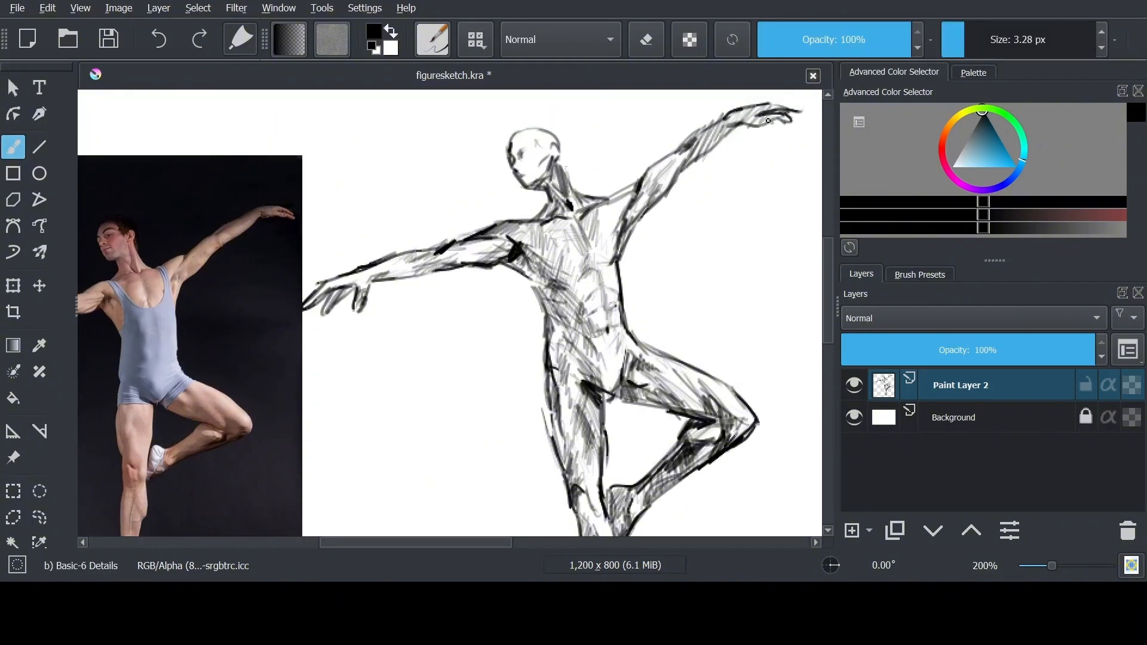
drag(678, 156, 660, 189)
Clean up the head with the eraser and touch up the facial lines and shading
scroll(525, 245, up, 1)
mouse_move(525, 245)
mouse_down()
mouse_move(665, 211)
mouse_move(680, 269)
mouse_up()
key(e)
drag(660, 124, 672, 115)
key(e)
drag(675, 132, 680, 145)
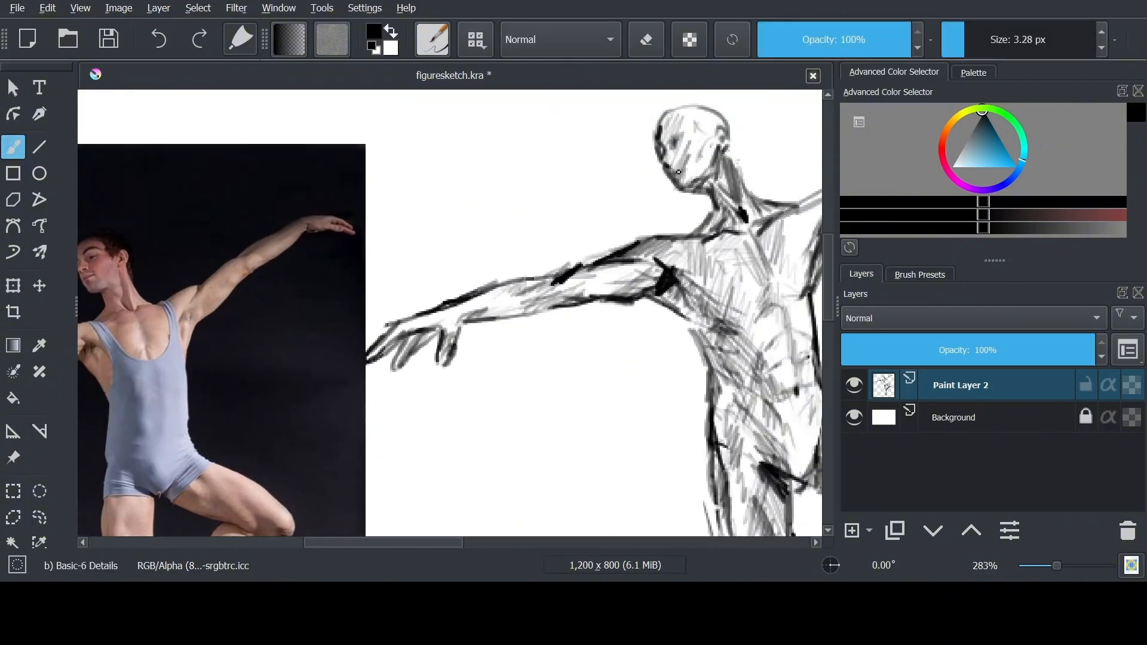
Examine the whole shaded figure against the reference photo for proportions and missing shading
key(minus)
key(minus)
key(minus)
key(minus)
key(plus)
key(plus)
key(plus)
mouse_move(650, 294)
mouse_down()
mouse_move(645, 239)
mouse_move(637, 382)
mouse_up()
key(minus)
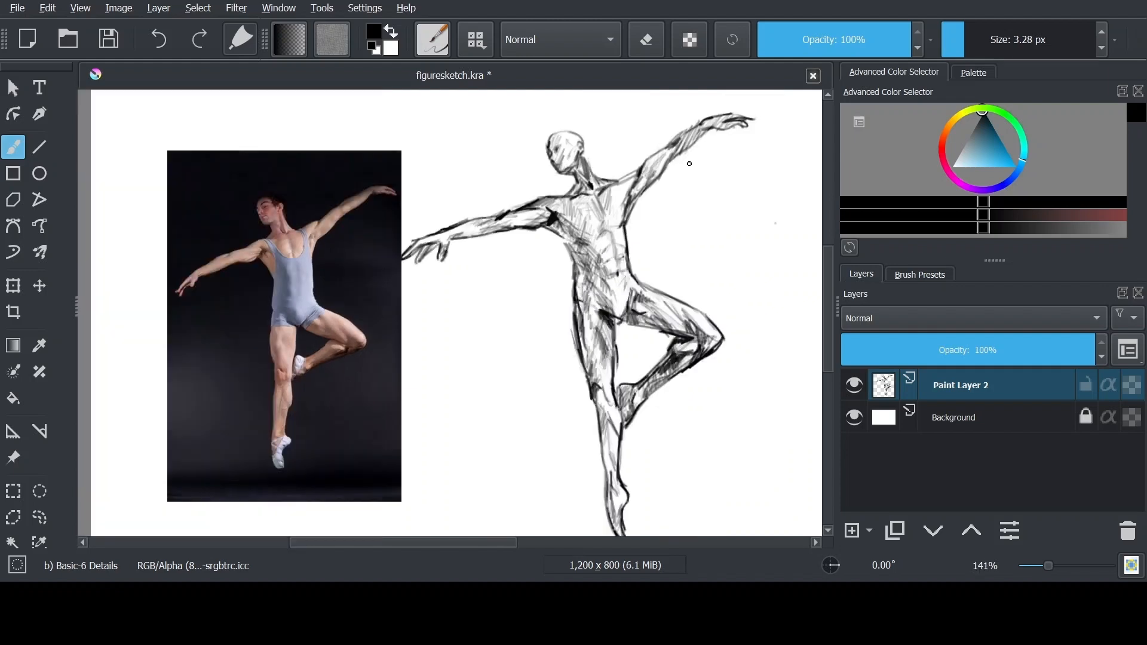
drag(689, 164, 619, 285)
key(plus)
key(plus)
key(minus)
drag(578, 441, 621, 284)
drag(622, 280, 634, 296)
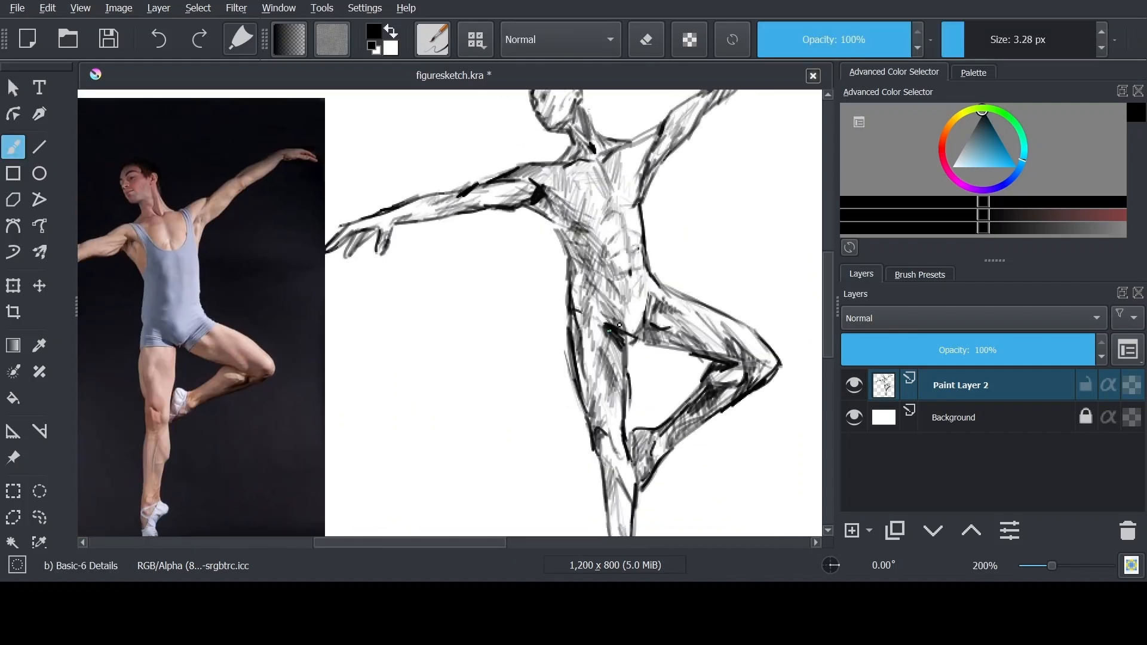
Erase stray lines along the side of the waist and standing thigh and redraw the contour in darker strokes
key(plus)
mouse_move(558, 202)
mouse_down()
mouse_move(617, 294)
mouse_move(607, 162)
mouse_up()
key(minus)
key(minus)
key(minus)
key(plus)
key(plus)
key(e)
key(e)
drag(514, 221, 573, 392)
drag(582, 319, 589, 352)
Touch up the hip, chest and abdominal midline with short lines and light hatching
key(e)
drag(588, 330, 591, 358)
key(e)
drag(672, 251, 656, 268)
mouse_move(603, 164)
mouse_down()
mouse_move(613, 175)
mouse_move(598, 249)
mouse_up()
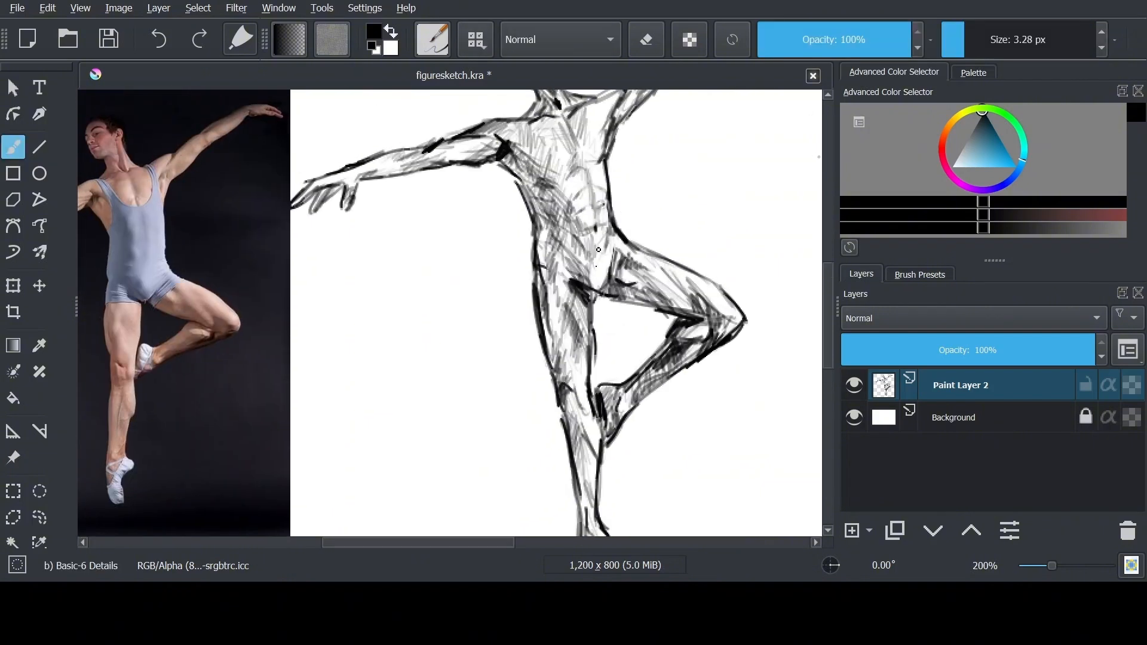
drag(566, 141, 593, 220)
drag(564, 147, 571, 178)
drag(602, 121, 604, 154)
Select the outstretched lower arm with a freehand selection and adjust its placement slightly with the Transform tool
key(minus)
key(minus)
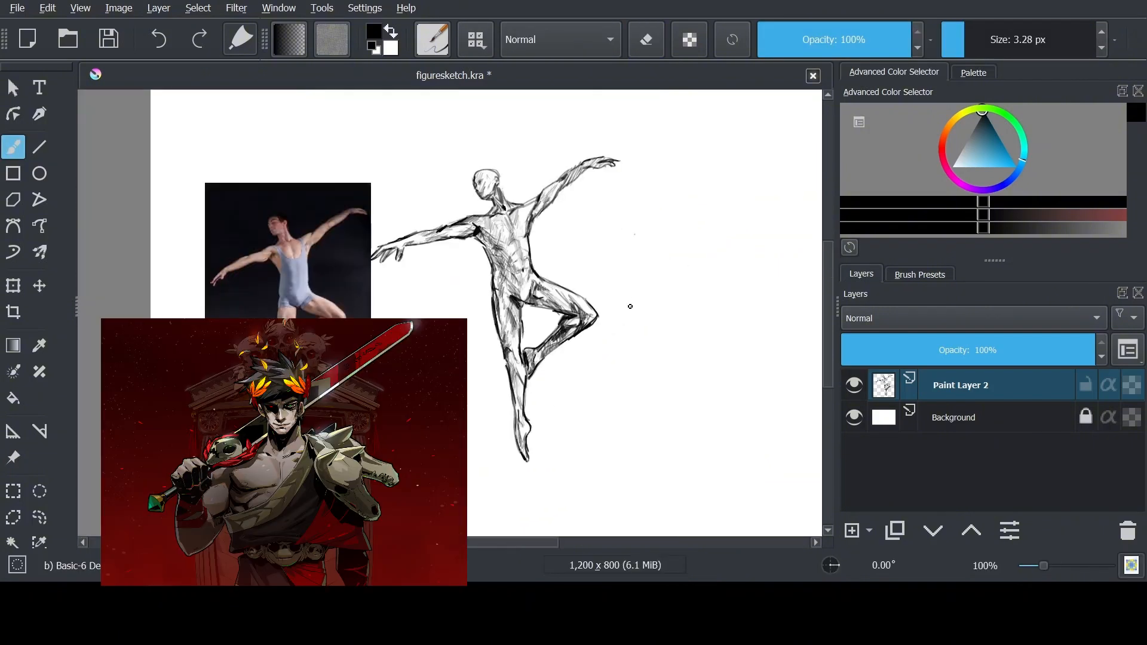
key(ctrl+t)
click(40, 517)
key(plus)
drag(442, 188, 465, 229)
key(ctrl+t)
drag(322, 299, 329, 292)
key(minus)
key(ctrl+shift+a)
Thin and clean up the fingers of the outstretched hand with the eraser
key(b)
key(plus)
key(plus)
key(plus)
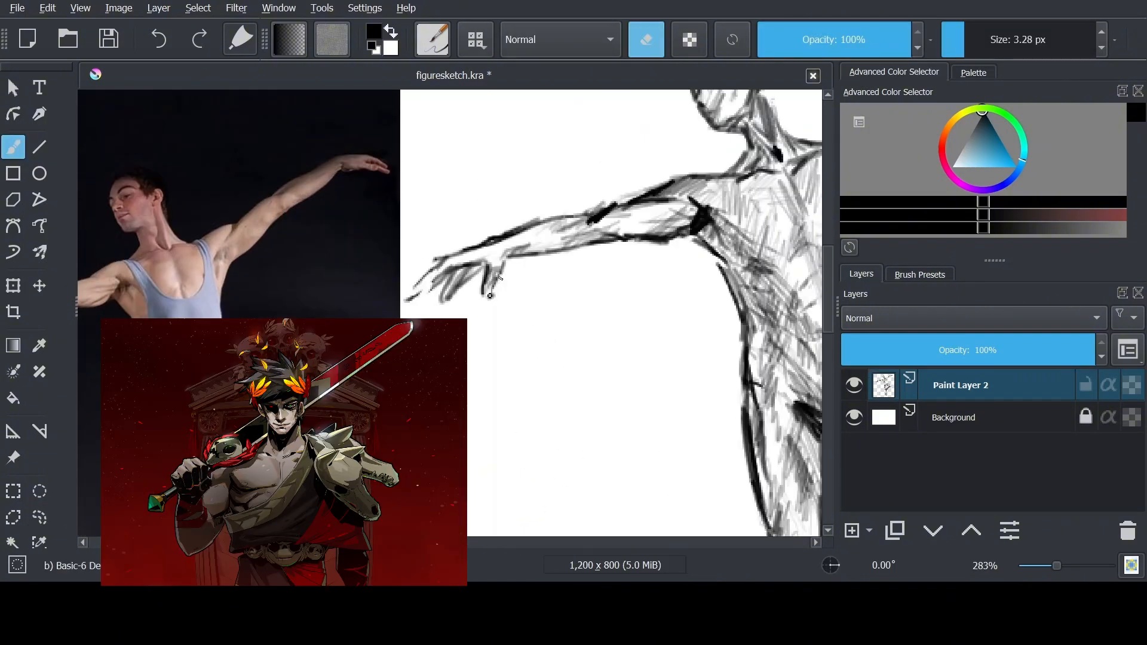
key(e)
key(e)
scroll(449, 288, down, 3)
scroll(513, 206, up, 3)
key(b)
drag(478, 210, 511, 273)
scroll(507, 257, down, 3)
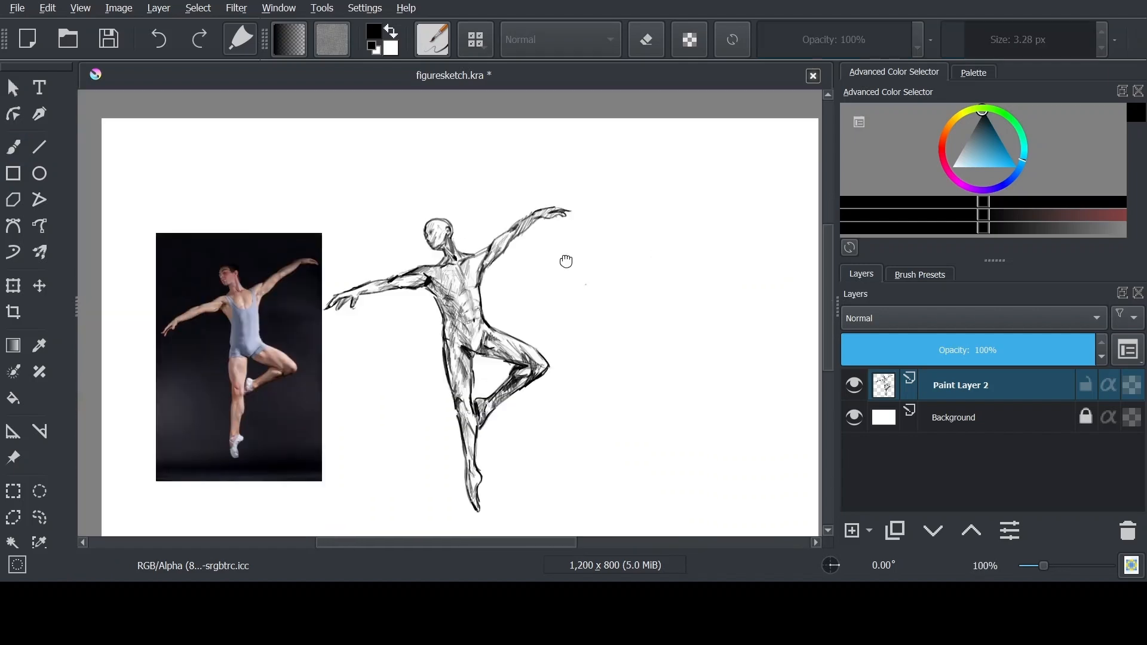
Save the drawing and delete the reference photo of the dancer in the blue leotard
key(ctrl+s)
click(14, 458)
click(239, 352)
key(Delete)
Move the finished figure sketch to the left side of the canvas with the Transform tool
key(minus)
key(ctrl+t)
drag(500, 362, 361, 405)
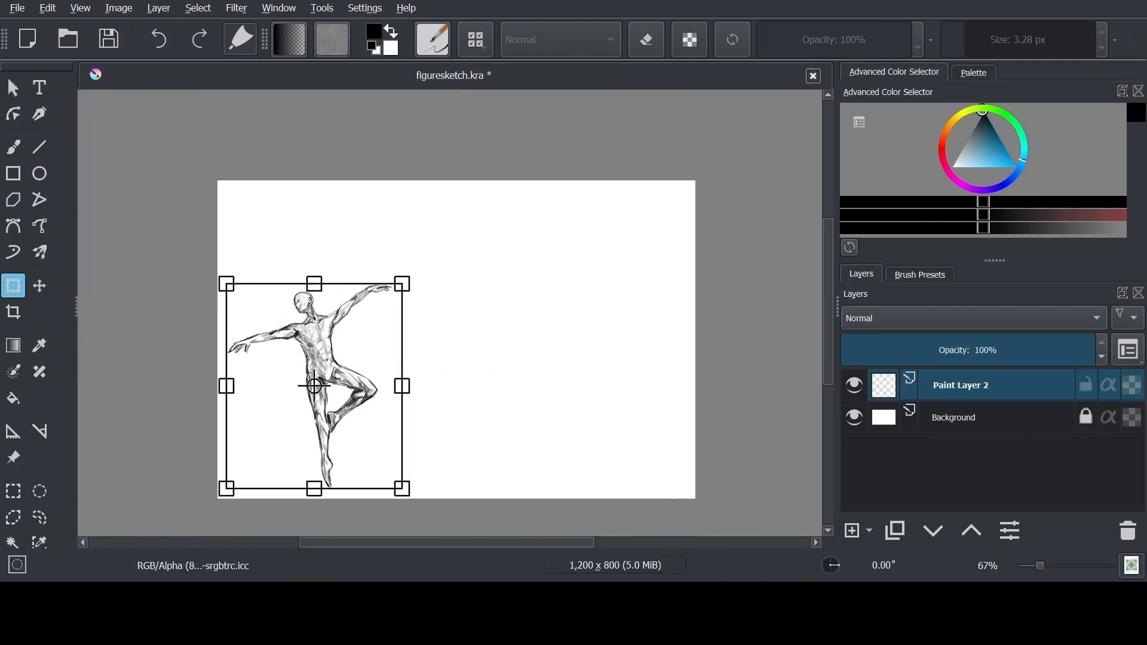
Paste the photo of the dancer in black shorts as a reference image, shrink it and place it beside the first sketch
key(ctrl+v)
key(ctrl+z)
key(ctrl+shift+r)
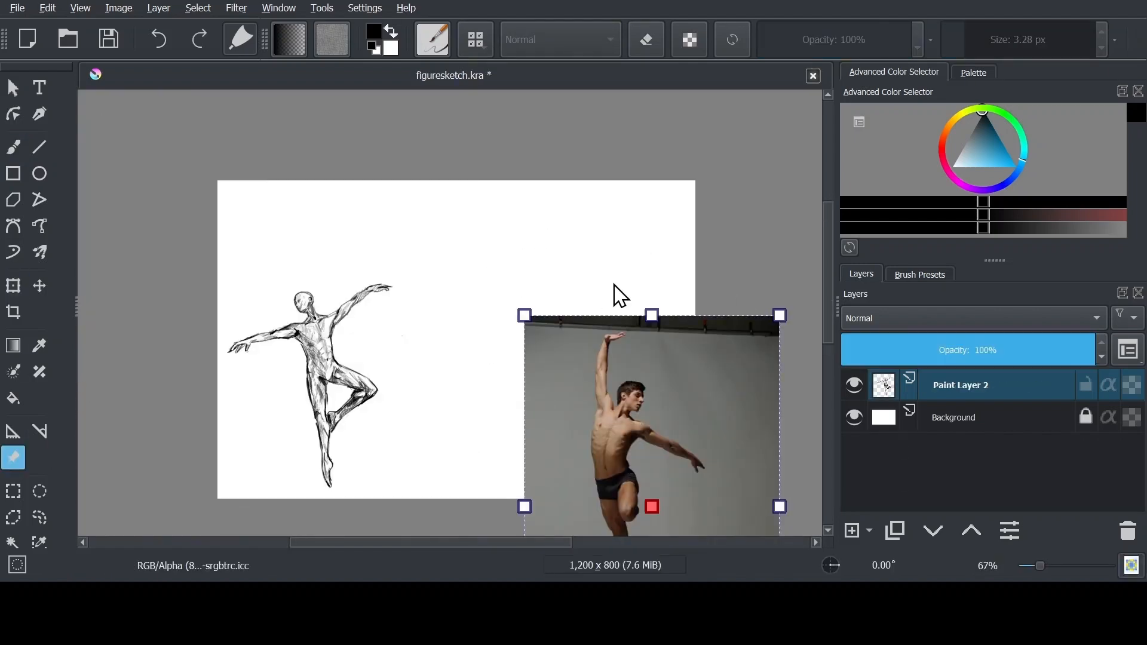
drag(687, 370, 564, 268)
drag(657, 213, 532, 396)
drag(466, 478, 489, 309)
Block in the second figure's torso beside the new photo with side contours, shoulder line, curved centreline and rib arch
scroll(597, 325, up, 2)
scroll(615, 298, up, 1)
key(b)
mouse_move(604, 187)
mouse_down()
mouse_move(593, 288)
mouse_move(572, 296)
mouse_up()
drag(706, 240, 669, 320)
drag(599, 195, 592, 314)
drag(645, 205, 615, 361)
drag(642, 214, 630, 391)
drag(591, 222, 657, 340)
Add the second figure's chest line, waist and pelvis lines, and rough in the neck and raised upper arm
drag(694, 247, 668, 341)
drag(590, 238, 697, 281)
mouse_move(679, 362)
mouse_down()
mouse_move(621, 409)
mouse_move(647, 442)
mouse_up()
drag(579, 293, 601, 421)
drag(618, 144, 630, 221)
drag(577, 135, 592, 239)
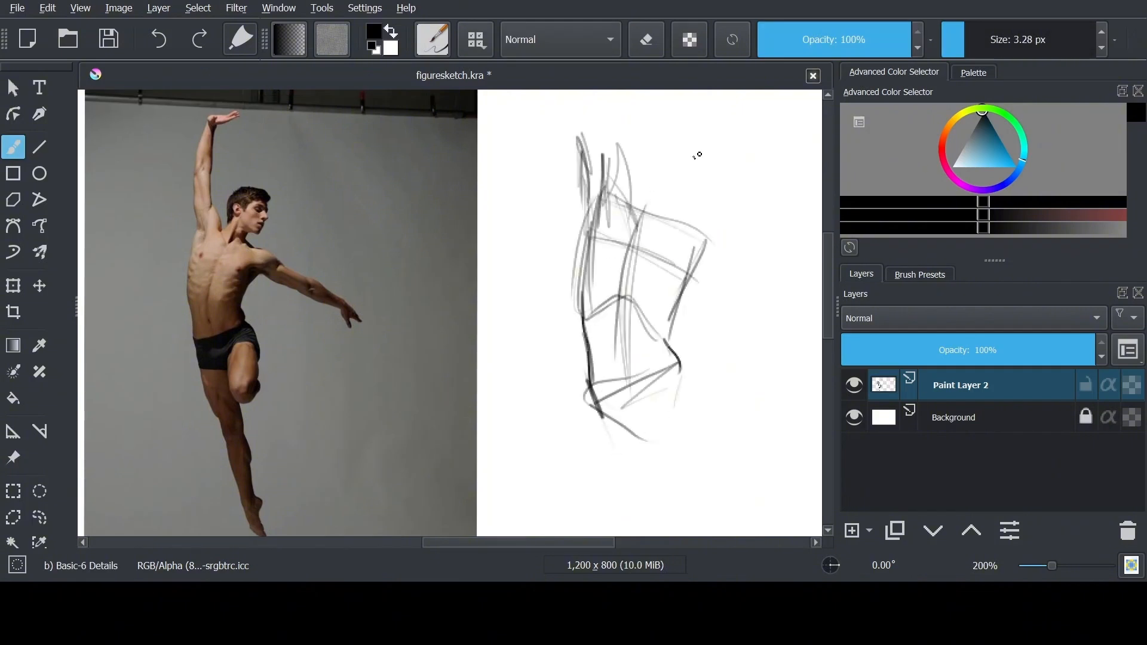
Sketch the second figure's round head with jaw and ear guides and join it to the shoulders with neck lines
drag(666, 156, 624, 212)
drag(679, 185, 666, 230)
key(ctrl+z)
drag(724, 139, 705, 194)
mouse_move(664, 123)
mouse_down()
mouse_move(717, 149)
mouse_move(655, 178)
mouse_up()
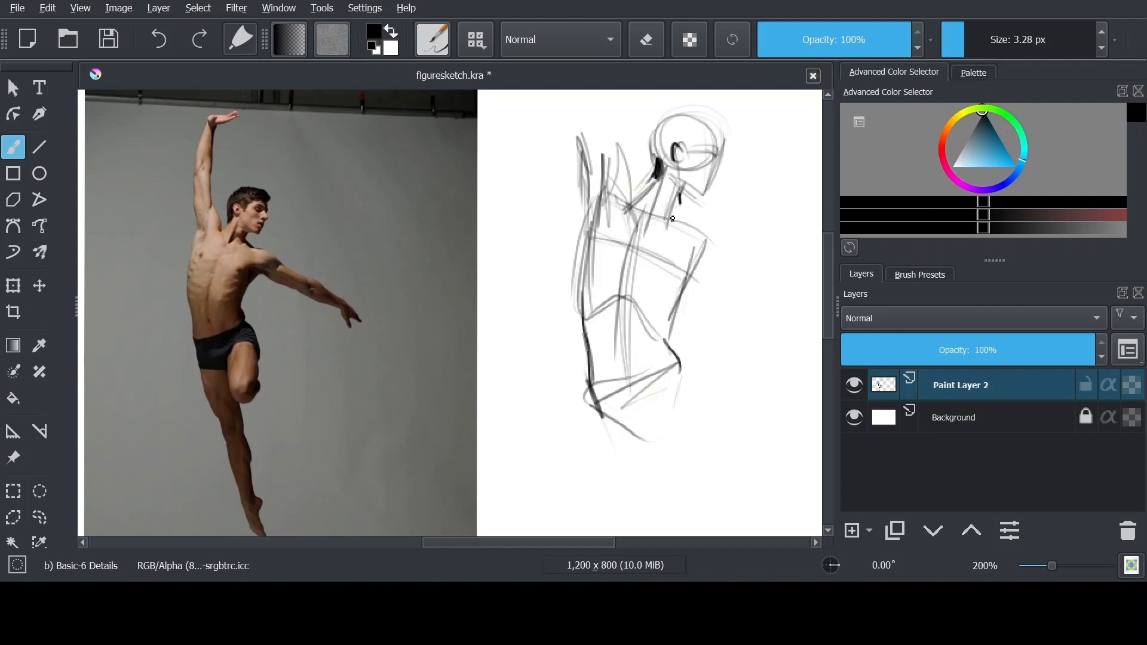
Mark the navel and chest on the torso and sketch the second figure's raised thigh and rounded knee
drag(622, 327, 625, 362)
click(603, 235)
mouse_move(675, 477)
mouse_down()
mouse_move(645, 343)
mouse_move(662, 355)
mouse_up()
drag(592, 291, 642, 351)
drag(637, 280, 647, 391)
mouse_move(695, 273)
mouse_down()
mouse_move(697, 311)
mouse_move(659, 397)
mouse_up()
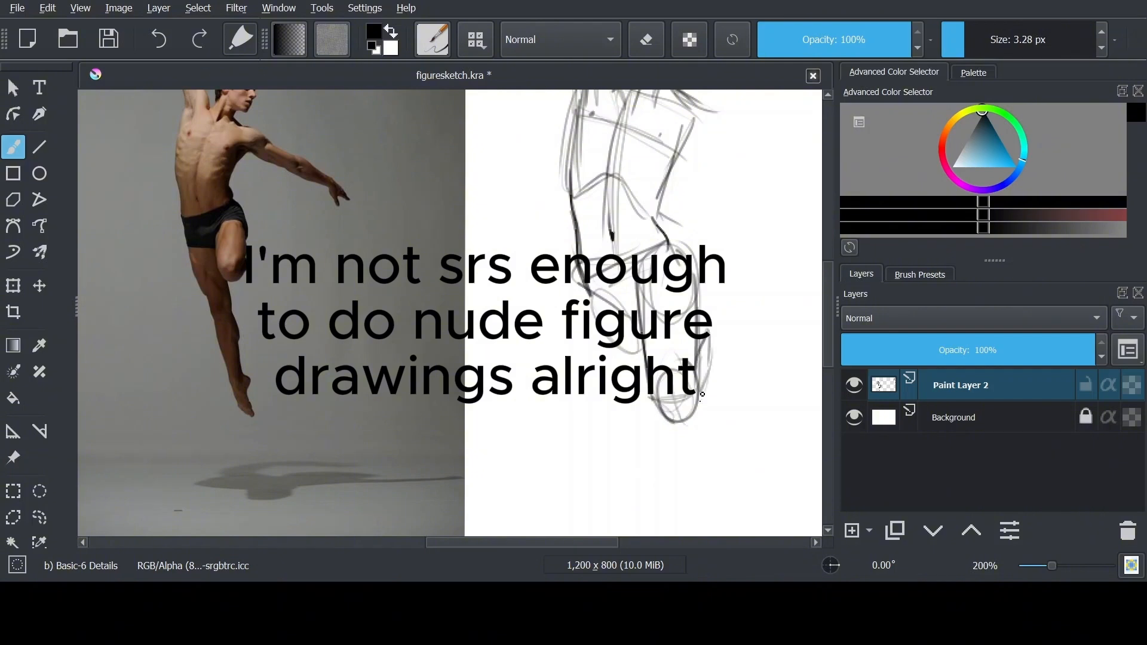
Sketch the folded calf behind the raised knee and rough in the supporting thigh below the pelvis
drag(703, 327, 709, 345)
drag(674, 242, 656, 261)
drag(600, 300, 635, 325)
drag(581, 282, 591, 340)
drag(590, 309, 633, 443)
mouse_move(592, 317)
mouse_down()
mouse_move(613, 399)
mouse_move(667, 315)
mouse_up()
mouse_move(634, 237)
mouse_down()
mouse_move(646, 328)
mouse_move(633, 277)
mouse_up()
Make a freehand selection around the second figure and duplicate Paint Layer 2
scroll(597, 352, down, 2)
click(39, 517)
click(894, 530)
click(968, 452)
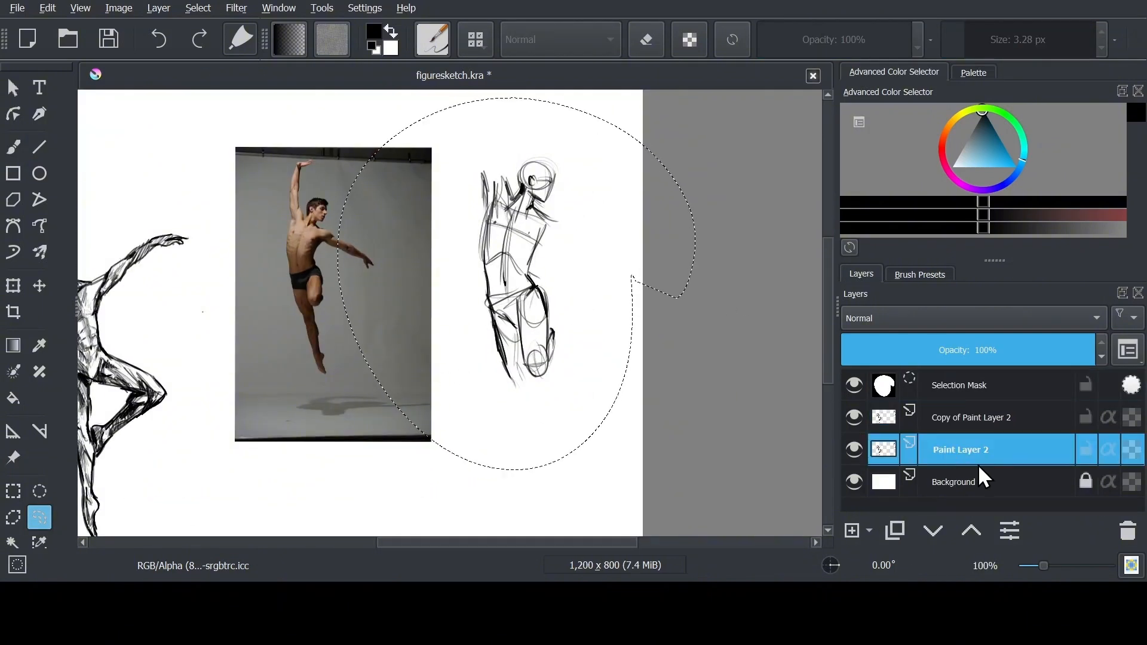
Delete the selection mask and erase the first dancer from Copy of Paint Layer 2 using the Bristles-4 Glaze brush as an eraser
click(13, 147)
click(920, 275)
click(870, 414)
click(959, 385)
click(1128, 530)
scroll(660, 346, down, 1)
drag(138, 298, 239, 359)
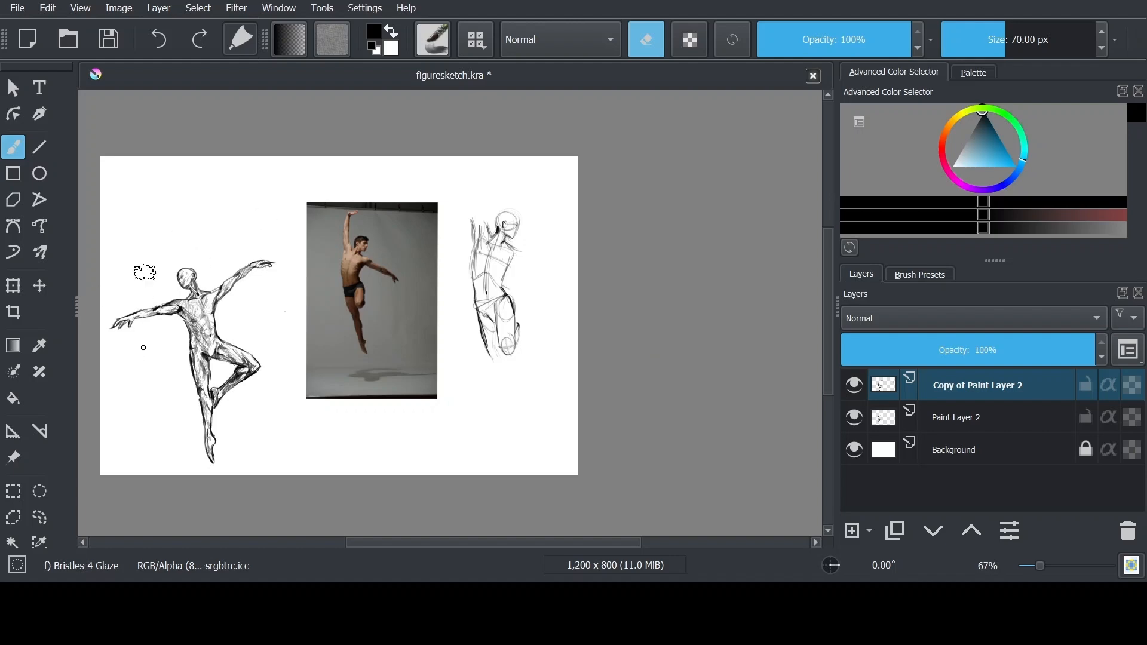
click(1073, 40)
Extend the second figure's supporting leg below the thigh into the knee and upper calf with the Basic-6 Details brush
scroll(620, 289, up, 1)
click(13, 147)
scroll(669, 274, up, 1)
click(919, 275)
click(926, 360)
drag(531, 444, 550, 496)
scroll(550, 490, up, 1)
drag(550, 496, 631, 407)
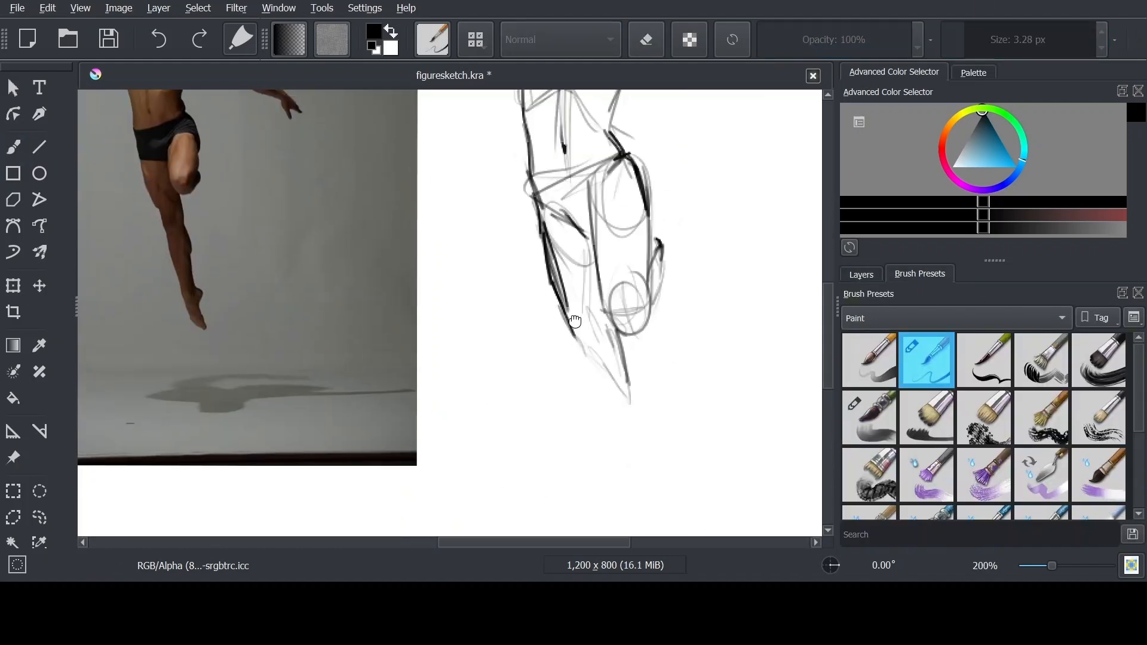
drag(575, 351, 628, 476)
drag(598, 404, 637, 508)
drag(626, 369, 658, 460)
Sketch the supporting lower leg down to the ankle and foot, and strengthen the thigh's outer contour
key(ctrl+minus)
drag(593, 349, 613, 463)
mouse_move(600, 406)
mouse_down()
mouse_move(622, 427)
mouse_move(616, 480)
mouse_up()
key(ctrl+minus)
key(ctrl+minus)
key(ctrl+plus)
key(ctrl+plus)
drag(553, 361, 580, 412)
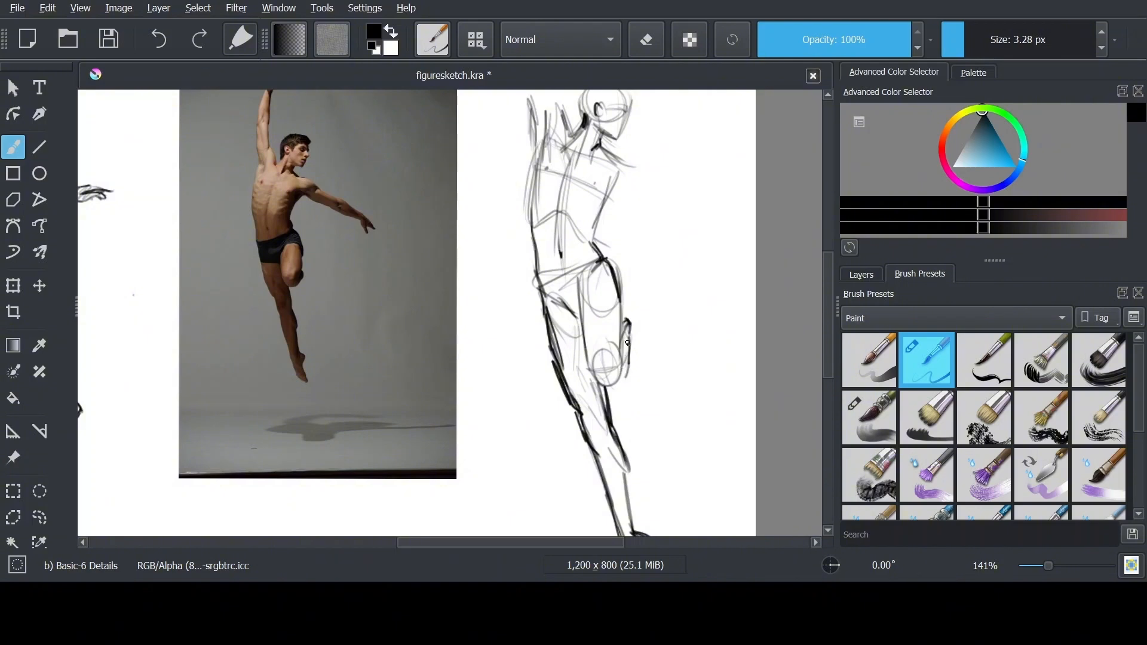
Darken the folded calf behind the second figure's raised knee
drag(627, 343, 626, 373)
key(ctrl+plus)
drag(640, 245, 653, 361)
drag(633, 209, 668, 342)
key(ctrl+minus)
key(ctrl+minus)
Mark the raised arm's elbow with a small oval and sketch the forearm upward from it
key(ctrl+t)
key(ctrl+plus)
key(ctrl+plus)
mouse_move(614, 199)
mouse_down()
mouse_move(588, 287)
mouse_move(648, 362)
mouse_up()
key(b)
drag(568, 254, 568, 268)
drag(588, 328, 582, 223)
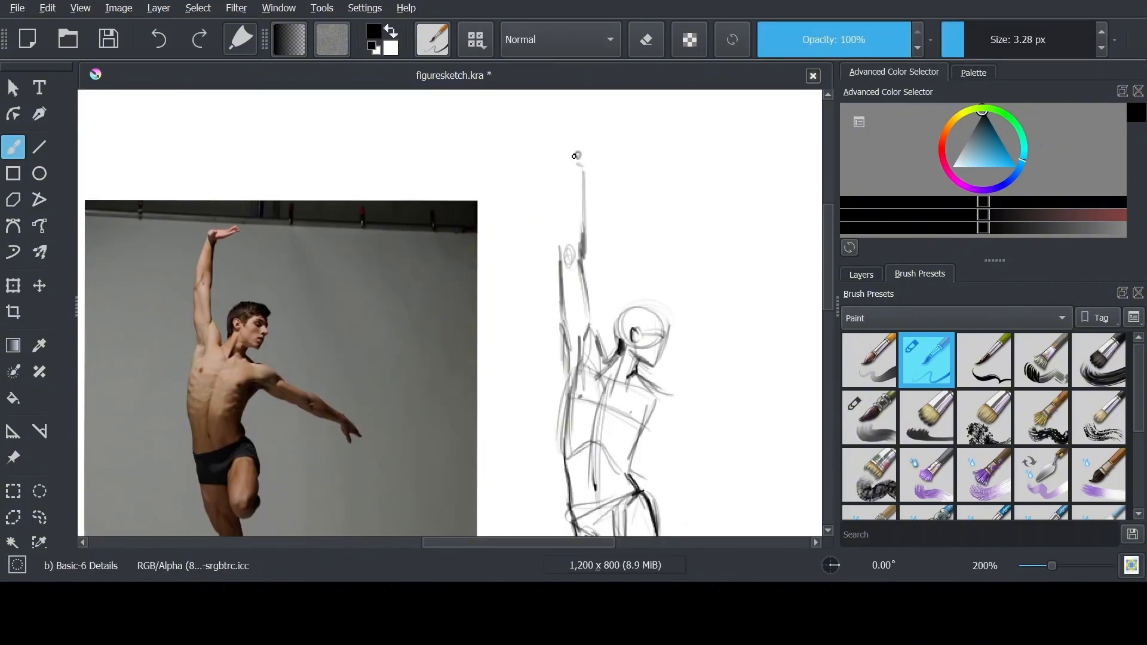
drag(588, 157, 625, 135)
key(ctrl+z)
key(ctrl+z)
key(ctrl+z)
key(ctrl+z)
key(ctrl+z)
key(ctrl+z)
Redraw the raised forearm's contours and sketch the hand bent sideways at the wrist
drag(571, 167, 582, 230)
drag(567, 184, 560, 251)
mouse_move(570, 178)
mouse_down()
mouse_move(570, 162)
mouse_move(625, 133)
mouse_up()
key(e)
key(e)
key(ctrl+minus)
key(ctrl+minus)
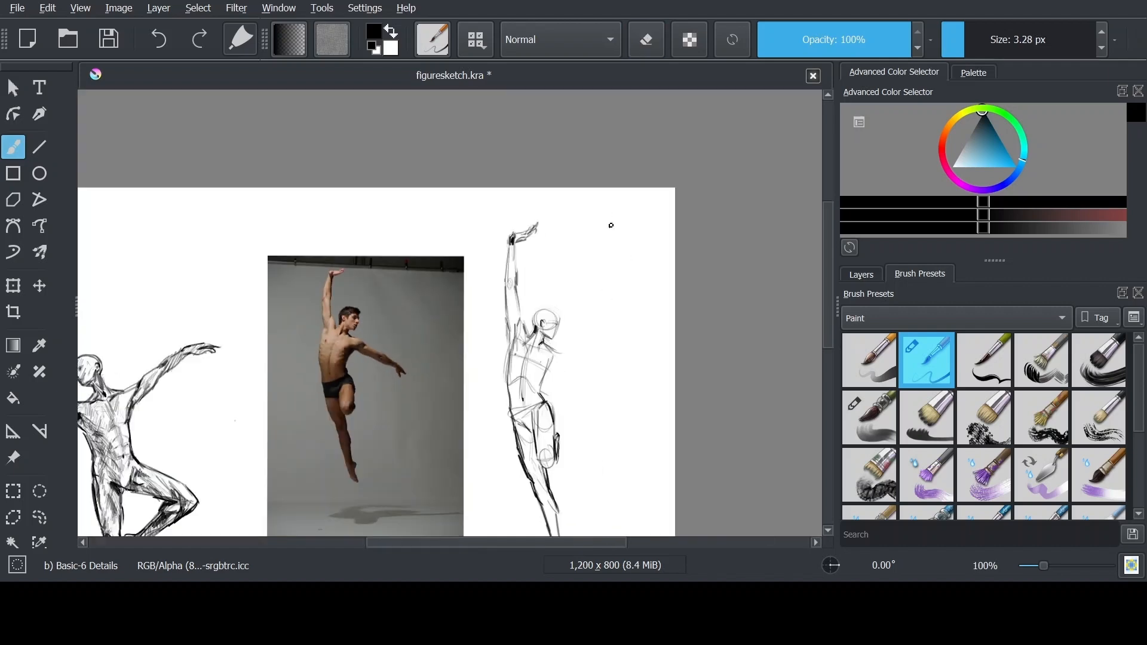
Sketch the second figure's outstretched arm from the shoulder and add a new paint layer above the faded rough sketch
key(ctrl+plus)
key(ctrl+plus)
drag(657, 394, 618, 251)
key(b)
drag(616, 261, 677, 253)
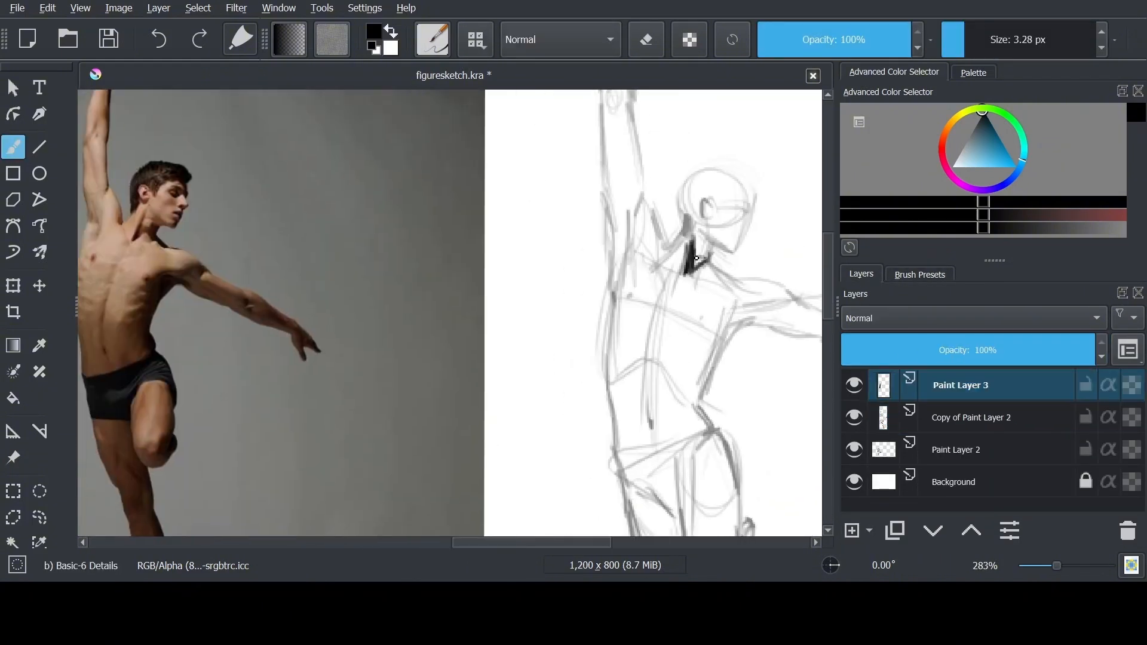
Darken the neck, collarbone and raised armpit on Paint Layer 3, and hatch lightly down the middle of the chest
drag(719, 274, 740, 285)
mouse_move(714, 282)
mouse_down()
mouse_move(674, 274)
mouse_move(652, 347)
mouse_up()
drag(672, 262, 653, 282)
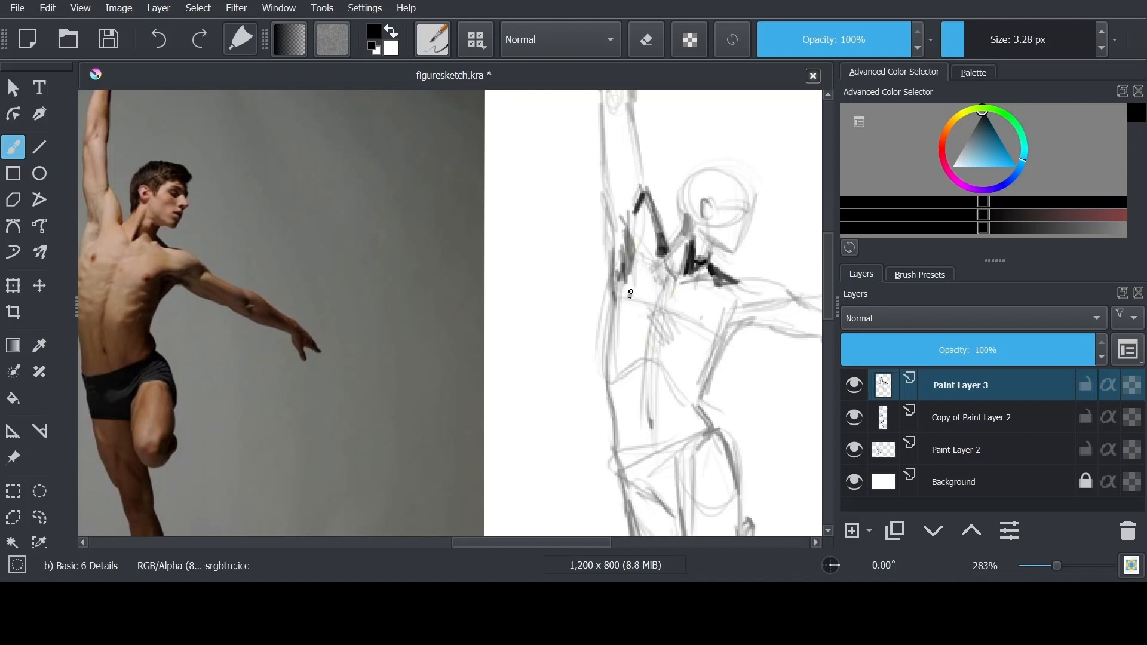
drag(659, 326, 649, 341)
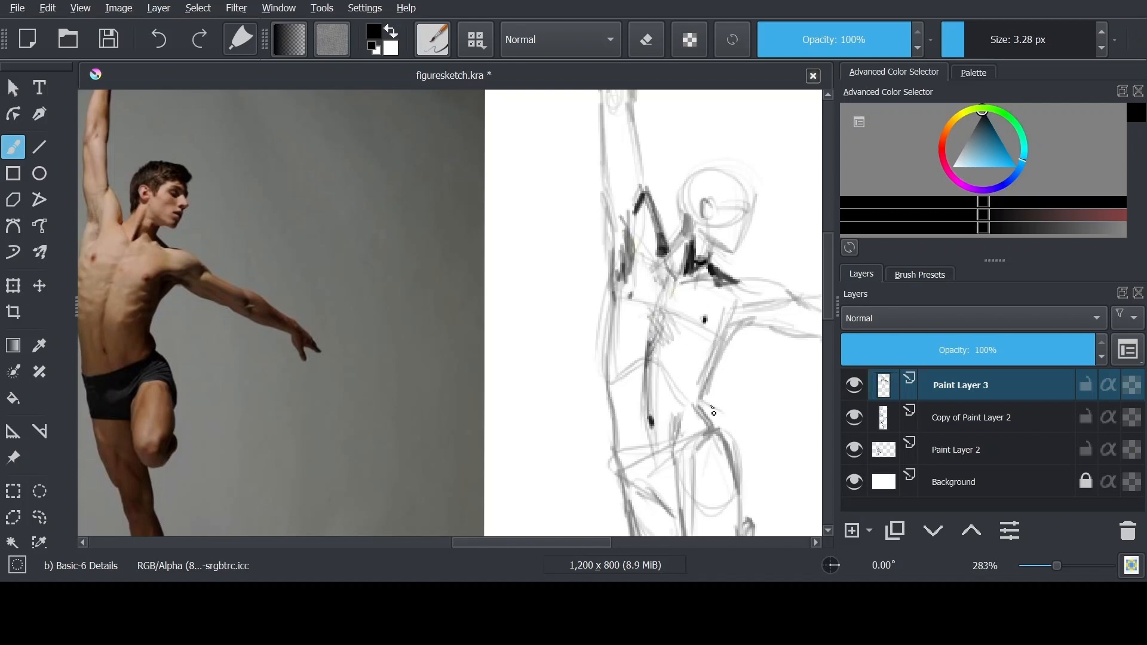
Shade beneath the outstretched arm, then ink the waist, hip and long outer contour of the torso
drag(737, 308, 712, 330)
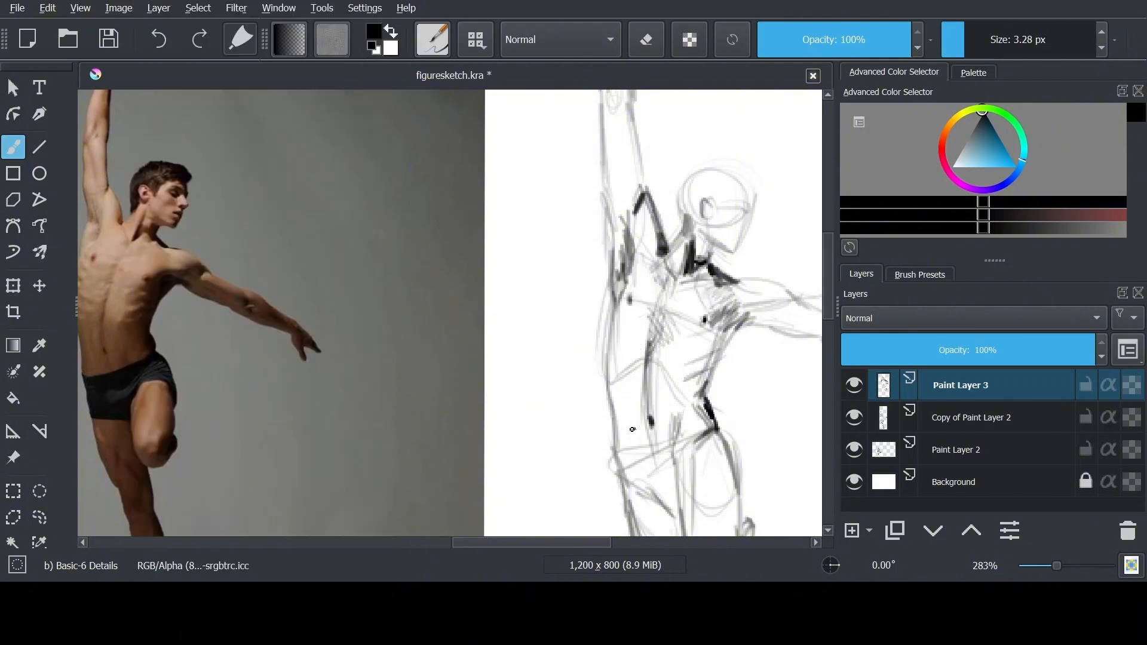
drag(620, 461, 647, 420)
drag(636, 278, 634, 349)
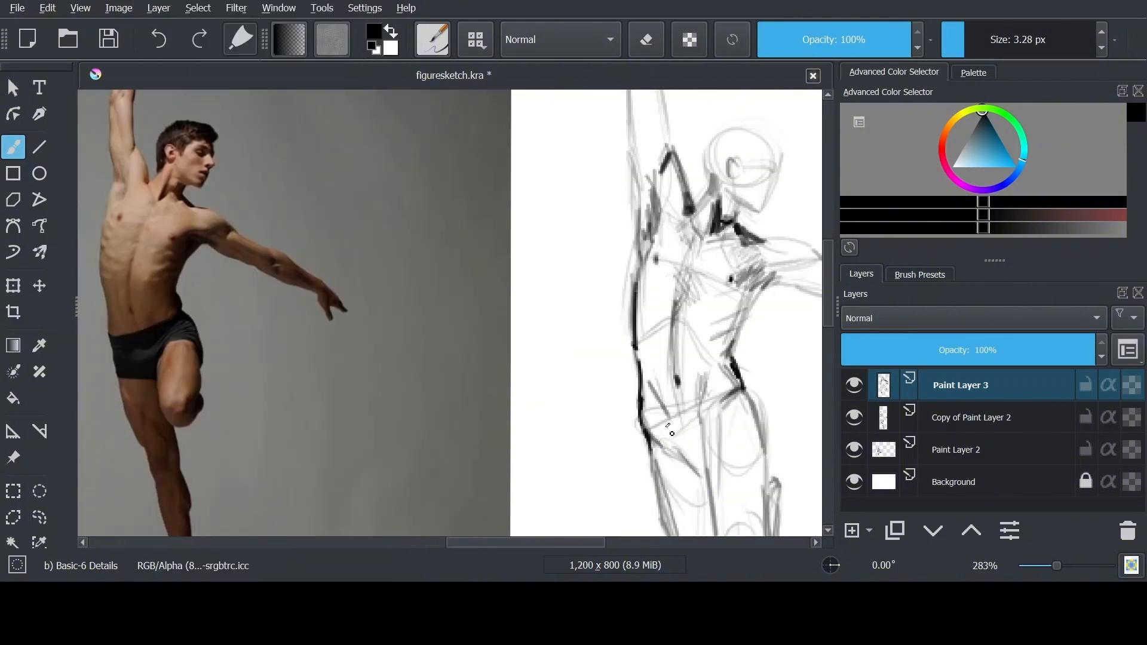
key(ctrl+z)
Define the raised thigh's inner and outer contours below the hip
drag(739, 398, 713, 435)
drag(722, 437, 709, 364)
drag(711, 407, 721, 439)
drag(740, 352, 738, 405)
drag(732, 318, 752, 372)
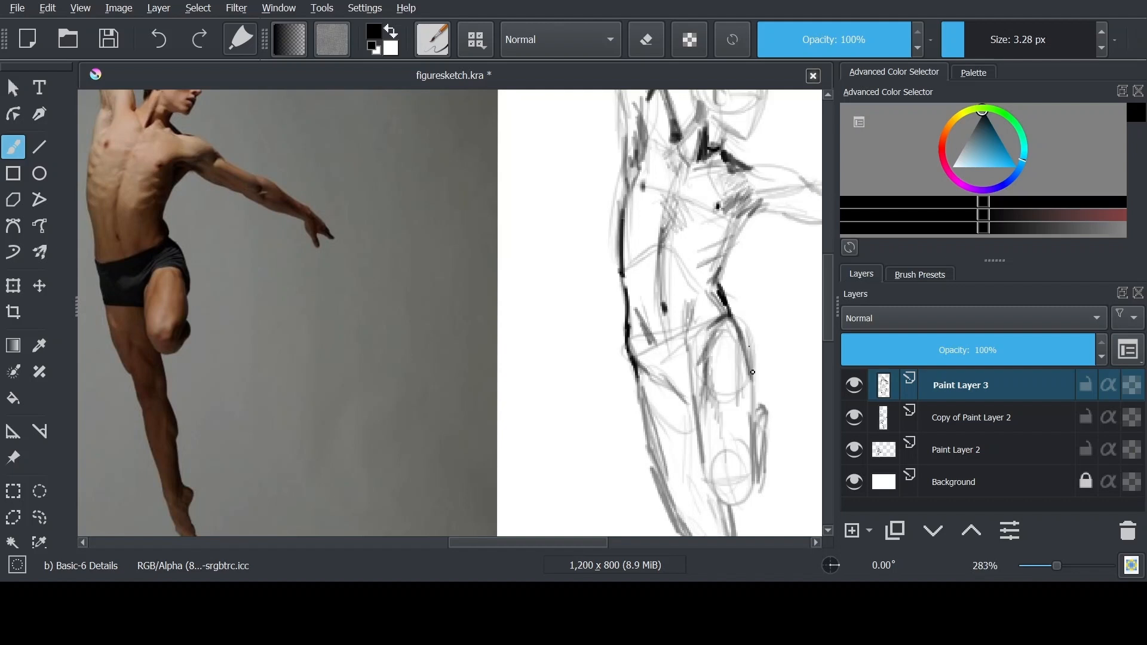
Erase the lower part of the rough knee circle on Copy of Paint Layer 2 and return to Paint Layer 3
click(888, 417)
key(e)
mouse_move(714, 497)
mouse_down()
mouse_move(753, 494)
mouse_move(752, 481)
mouse_move(729, 482)
mouse_up()
click(889, 387)
key(e)
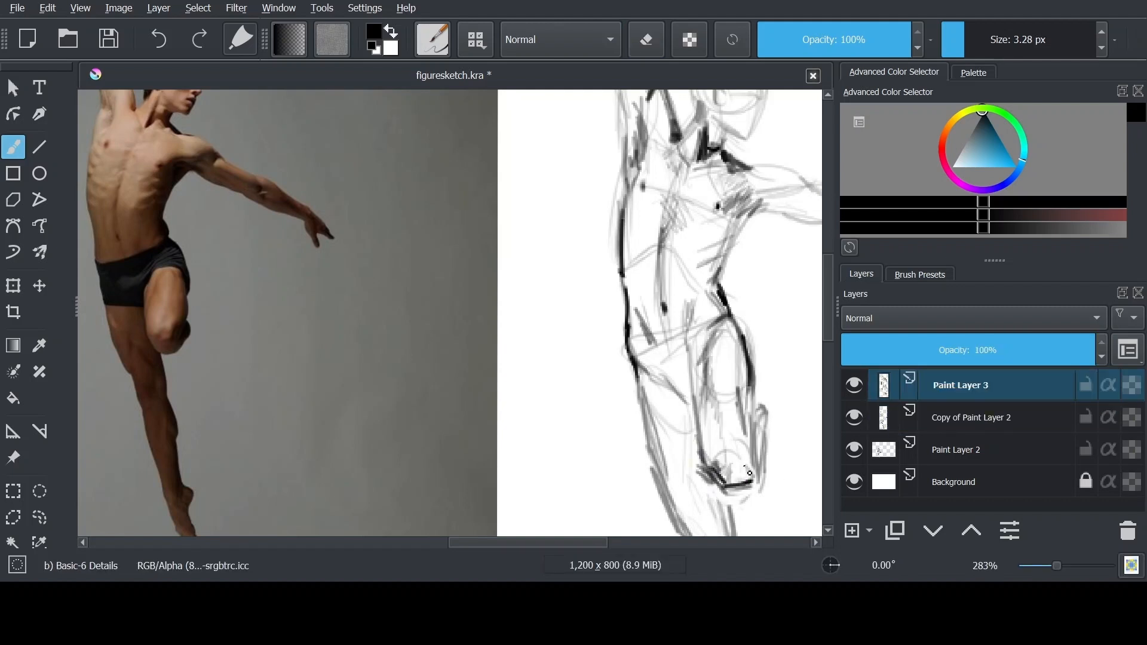
Outline the raised thigh down to the knee and fill the folded calf with solid black shading
mouse_move(711, 390)
mouse_down()
mouse_move(706, 445)
mouse_move(742, 468)
mouse_up()
drag(760, 403, 755, 475)
drag(752, 382, 757, 414)
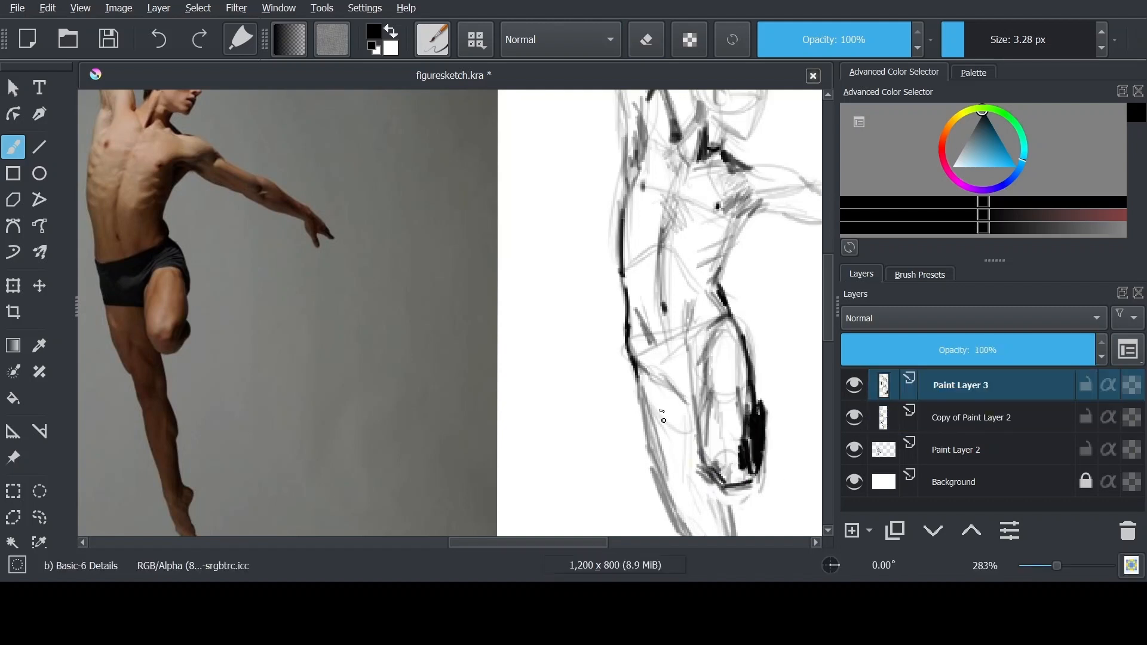
Darken the shadow at the top of the inner thigh and hatch the supporting thigh beside the raised leg
drag(665, 376, 689, 397)
drag(665, 391, 687, 412)
drag(687, 362, 689, 407)
drag(689, 329, 702, 452)
mouse_move(680, 406)
mouse_down()
mouse_move(693, 498)
mouse_move(697, 367)
mouse_up()
drag(649, 280, 694, 430)
drag(694, 340, 739, 425)
Hatch diagonal shading across the lower abdomen and pelvis
mouse_move(653, 174)
mouse_down()
mouse_move(643, 239)
mouse_move(687, 296)
mouse_up()
drag(676, 308, 722, 370)
drag(683, 237, 750, 339)
drag(718, 251, 760, 305)
drag(698, 227, 762, 303)
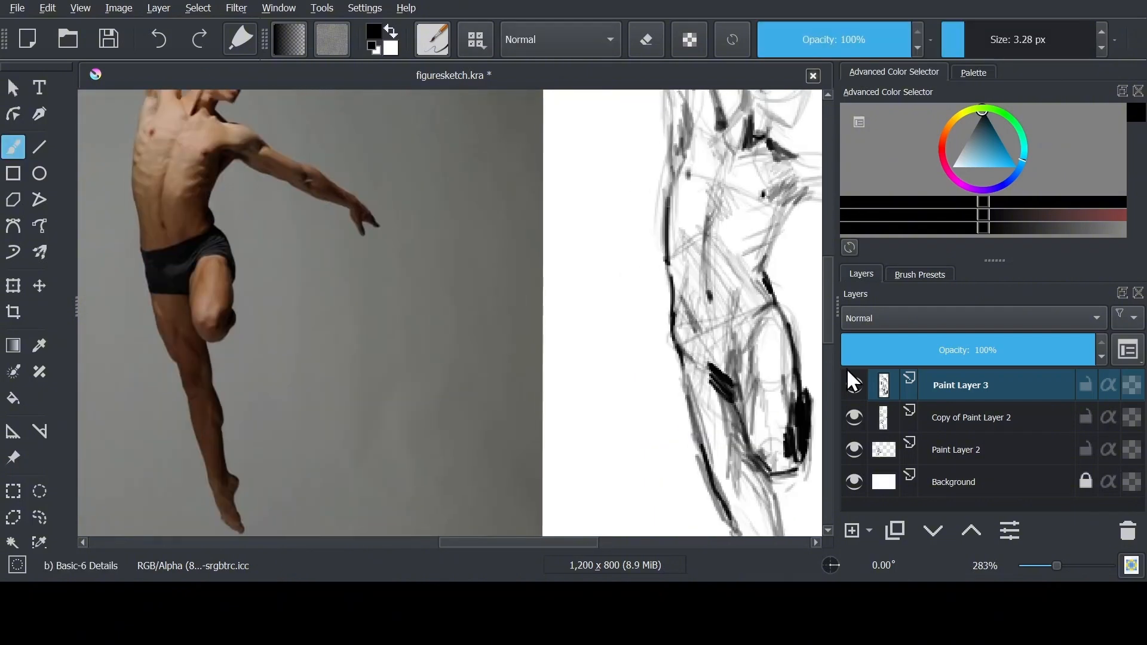
Ink the torso's side contour from the outstretched arm's armpit to the waist, thickening the armpit shadow
drag(795, 205, 764, 271)
mouse_move(764, 257)
mouse_down()
mouse_move(761, 291)
mouse_move(770, 312)
mouse_up()
drag(747, 289, 739, 332)
drag(797, 199, 776, 227)
mouse_move(778, 216)
mouse_down()
mouse_move(735, 234)
mouse_move(747, 250)
mouse_move(769, 226)
mouse_up()
key(e)
Cross-hatch the ribs and abdomen, and lighten part of the torso shading with the eraser
key(e)
mouse_move(772, 221)
mouse_down()
mouse_move(728, 292)
mouse_move(739, 294)
mouse_move(774, 206)
mouse_move(742, 234)
mouse_move(672, 222)
mouse_move(677, 290)
mouse_up()
key(e)
key(e)
drag(731, 259, 695, 299)
drag(680, 229, 678, 277)
key(e)
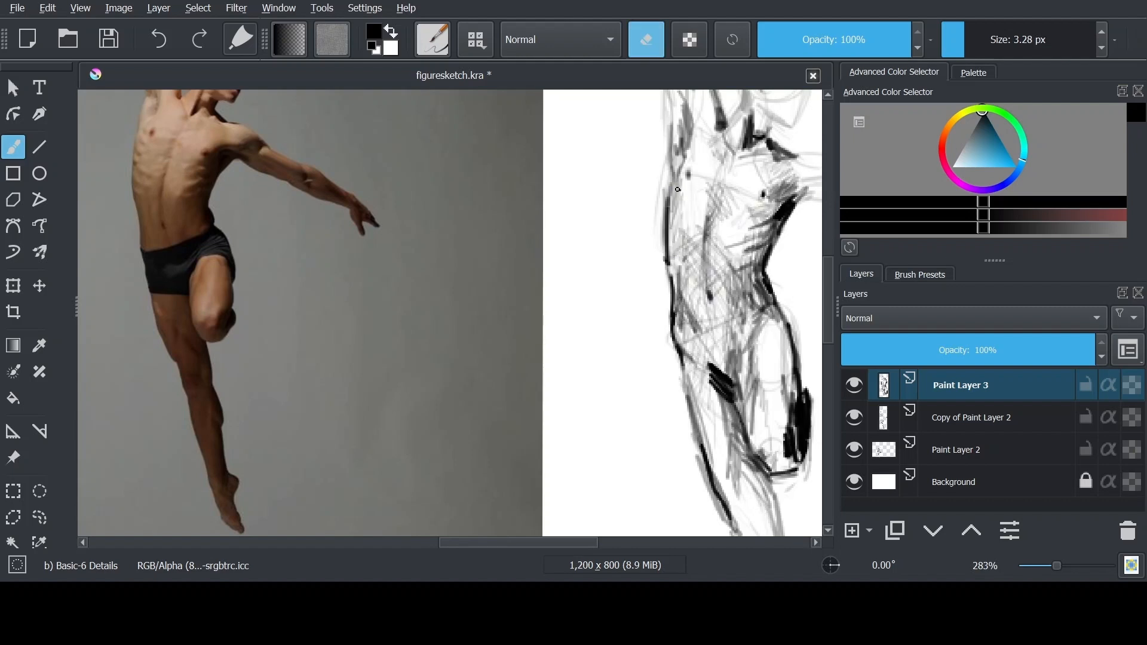
drag(741, 234, 760, 247)
key(e)
Move the dancer reference photo lower so that its legs sit beside the sketched legs
scroll(707, 197, down, 2)
drag(723, 412, 686, 257)
click(13, 458)
drag(263, 286, 308, 410)
key(b)
drag(584, 177, 627, 277)
scroll(630, 278, up, 1)
drag(630, 278, 685, 267)
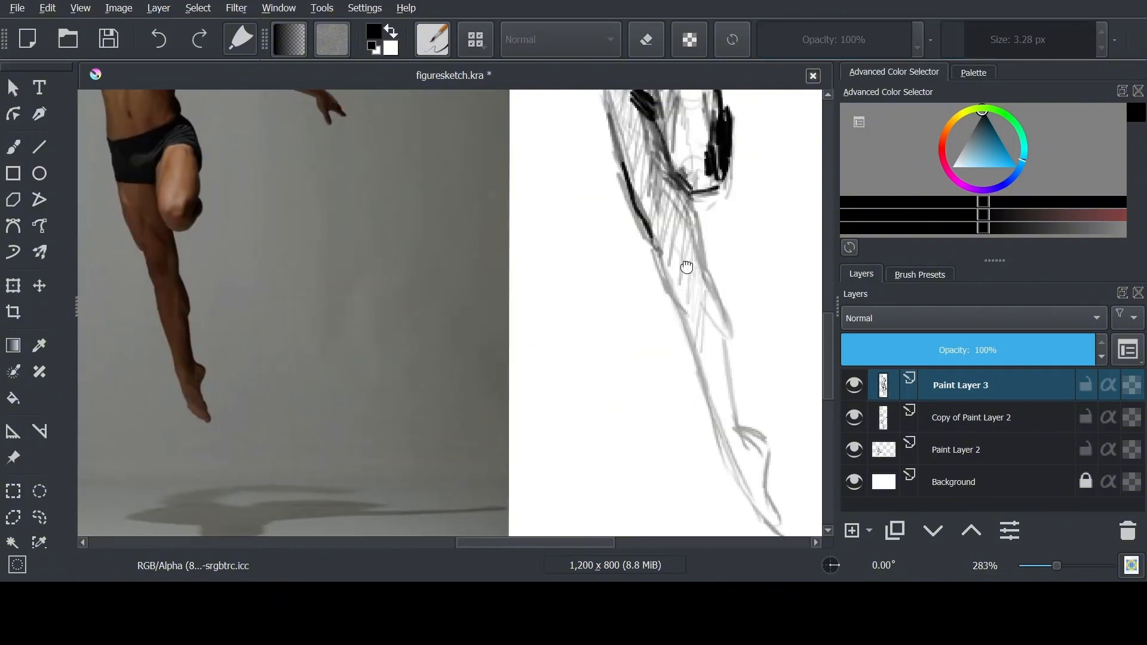
Ink the front contour of the supporting lower leg and outline the pointed foot and heel
key(b)
drag(636, 218, 661, 257)
mouse_move(686, 307)
mouse_down()
mouse_move(721, 442)
mouse_move(760, 514)
mouse_up()
drag(766, 495, 780, 530)
drag(747, 447, 764, 496)
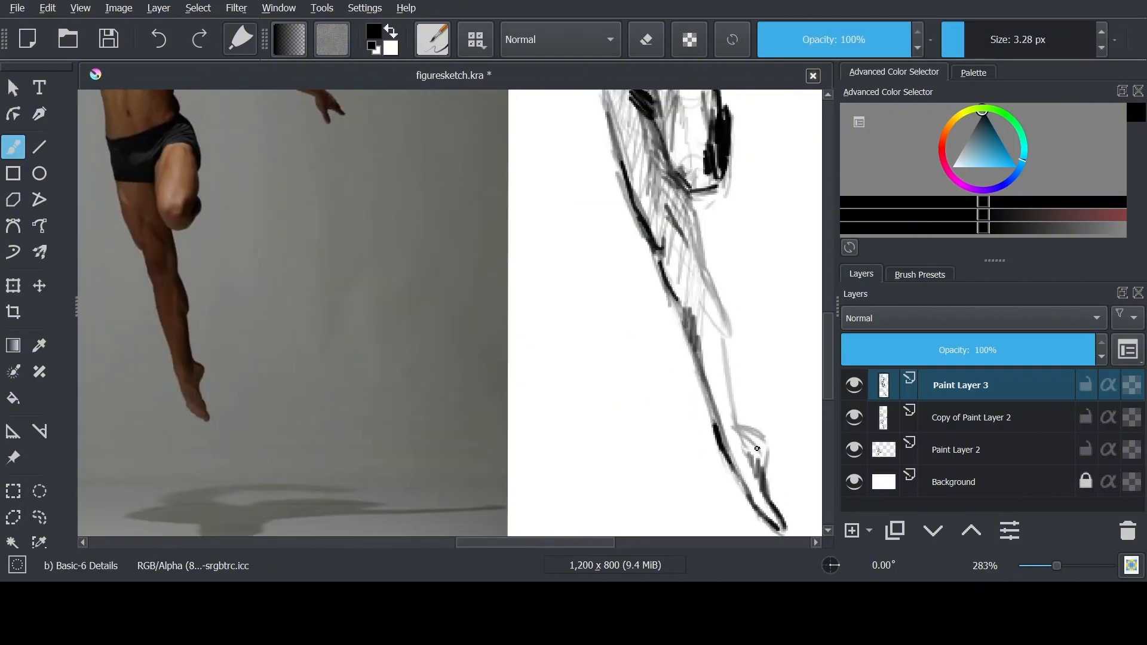
drag(734, 425, 764, 441)
drag(766, 443, 767, 472)
Ink the supporting leg's back contour from knee to ankle and hatch shading down the whole lower leg
drag(689, 194, 702, 258)
drag(703, 260, 730, 346)
drag(730, 349, 740, 415)
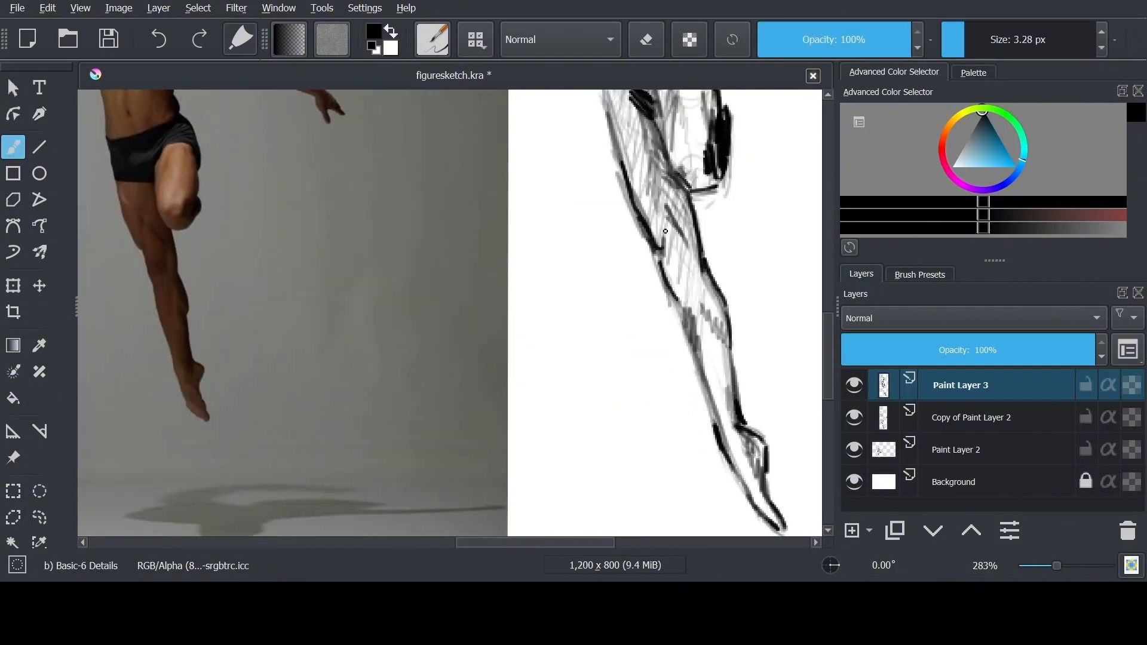
drag(670, 245, 681, 290)
drag(688, 217, 708, 323)
drag(676, 191, 764, 514)
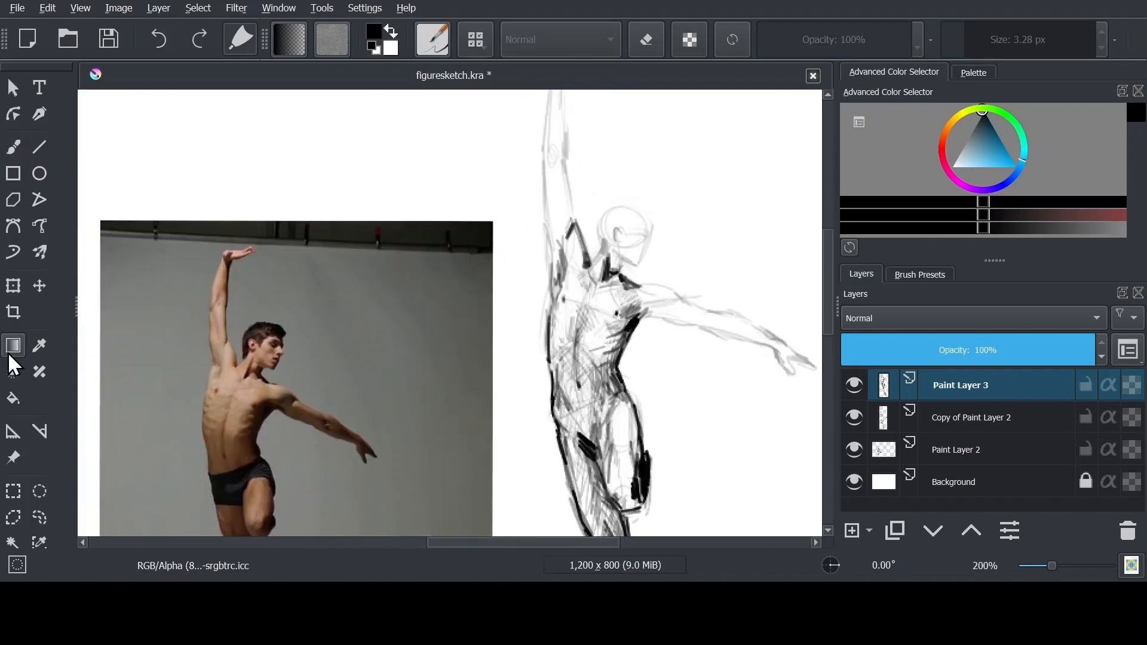
Move the reference photo back up so that its raised arm sits beside the sketched arm
click(14, 458)
drag(359, 370, 375, 219)
scroll(572, 199, up, 1)
mouse_move(572, 199)
mouse_down()
mouse_move(643, 317)
mouse_move(616, 418)
mouse_up()
Ink the raised upper arm's outer contour from the shoulder to the elbow with the Basic-6 Details brush
click(13, 147)
mouse_move(609, 297)
mouse_down()
mouse_move(626, 353)
mouse_move(605, 355)
mouse_up()
drag(621, 414, 608, 370)
drag(615, 404, 603, 319)
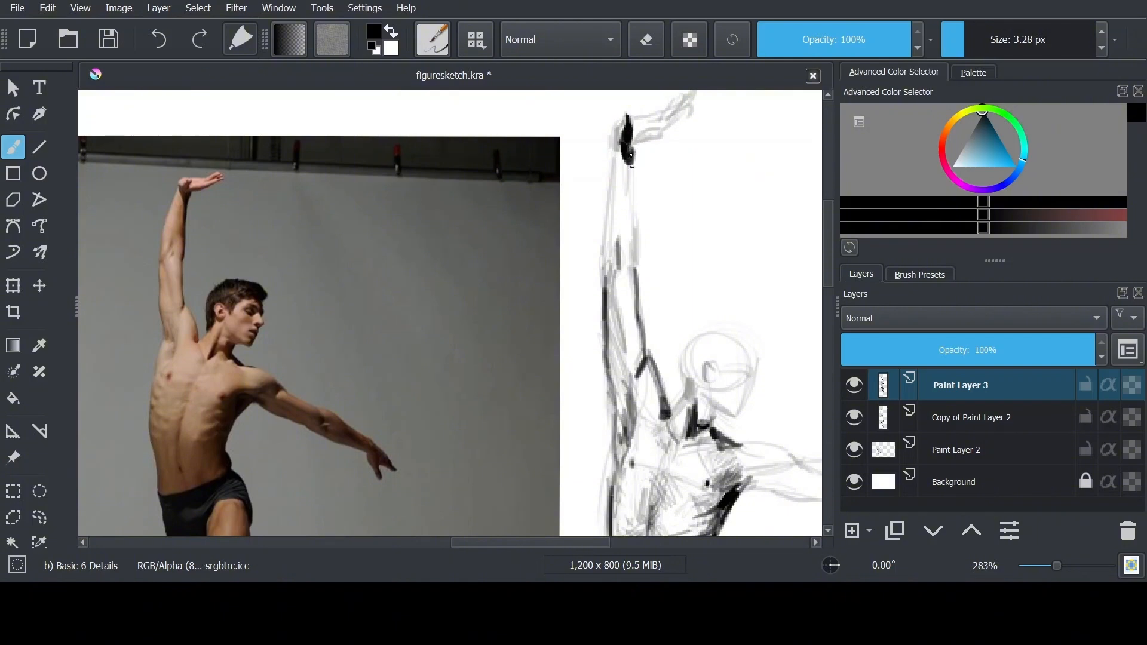
Ink and shade the raised forearm and wrist, and define the bent hand
mouse_move(630, 155)
mouse_down()
mouse_move(636, 272)
mouse_move(603, 260)
mouse_up()
drag(609, 197, 604, 284)
drag(626, 242, 616, 268)
drag(622, 165, 633, 267)
drag(613, 279, 630, 333)
mouse_move(656, 130)
mouse_down()
mouse_move(651, 189)
mouse_move(687, 157)
mouse_move(680, 146)
mouse_up()
Ink the outstretched upper arm's contours and shade its underside near the armpit
scroll(679, 179, down, 1)
drag(770, 424, 660, 320)
scroll(660, 320, up, 1)
drag(632, 268, 676, 264)
mouse_move(640, 306)
mouse_down()
mouse_move(689, 292)
mouse_move(639, 302)
mouse_move(699, 306)
mouse_move(725, 332)
mouse_up()
drag(741, 334, 705, 306)
drag(661, 261, 728, 298)
Ink the outstretched forearm down to the wrist and outline the hand with its spread fingers
drag(714, 276, 787, 316)
drag(758, 297, 794, 318)
mouse_move(724, 312)
mouse_down()
mouse_move(697, 303)
mouse_move(789, 327)
mouse_up()
mouse_move(795, 334)
mouse_down()
mouse_move(779, 321)
mouse_move(798, 350)
mouse_up()
mouse_move(798, 318)
mouse_down()
mouse_move(819, 338)
mouse_move(786, 326)
mouse_up()
drag(757, 306, 778, 342)
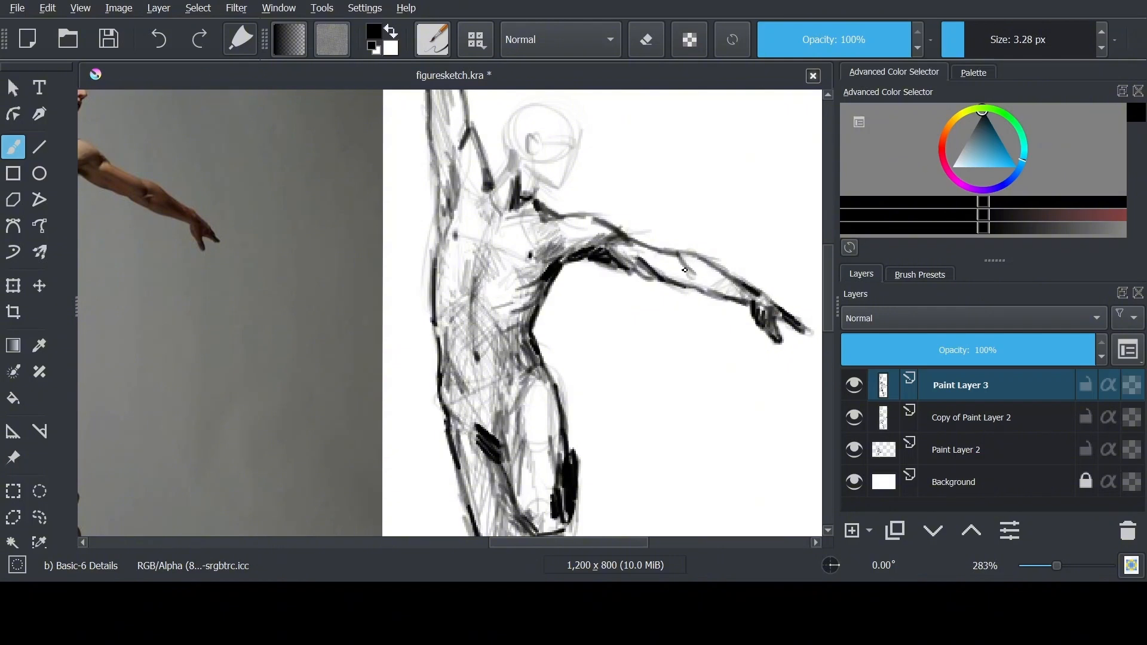
Shade the outstretched arm's elbow and forearm with short strokes along its contours
drag(682, 260, 692, 279)
drag(671, 268, 750, 294)
drag(618, 257, 681, 274)
key(minus)
key(minus)
key(minus)
drag(559, 325, 611, 335)
key(plus)
key(plus)
key(plus)
Strengthen the shading on the abdomen and along the side of the waist
key(e)
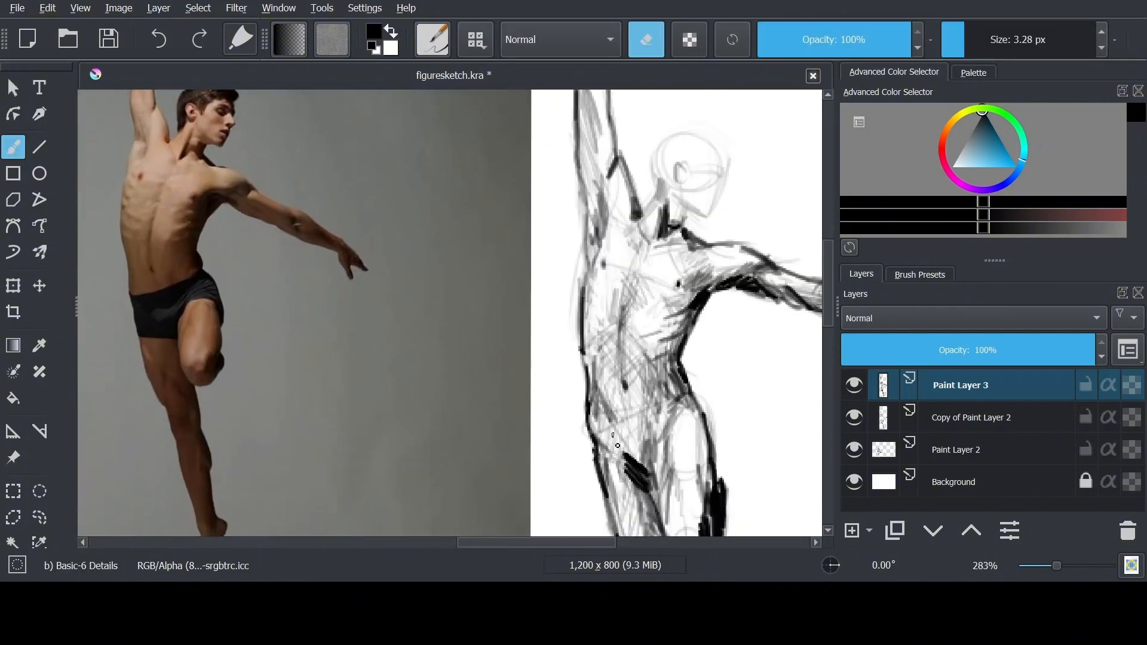
key(e)
drag(598, 400, 640, 461)
drag(610, 359, 648, 418)
drag(651, 334, 633, 393)
Ink the neck and collar area, the ear, and the face profile down to the jaw
drag(655, 222, 657, 241)
drag(657, 251, 686, 276)
key(plus)
mouse_move(757, 264)
mouse_down()
mouse_move(803, 288)
mouse_move(807, 267)
mouse_up()
drag(806, 266, 822, 278)
key(minus)
drag(644, 277, 627, 304)
key(plus)
mouse_move(761, 234)
mouse_down()
mouse_move(762, 262)
mouse_move(744, 240)
mouse_up()
mouse_move(751, 228)
mouse_down()
mouse_move(744, 240)
mouse_move(766, 271)
mouse_up()
drag(758, 279, 748, 295)
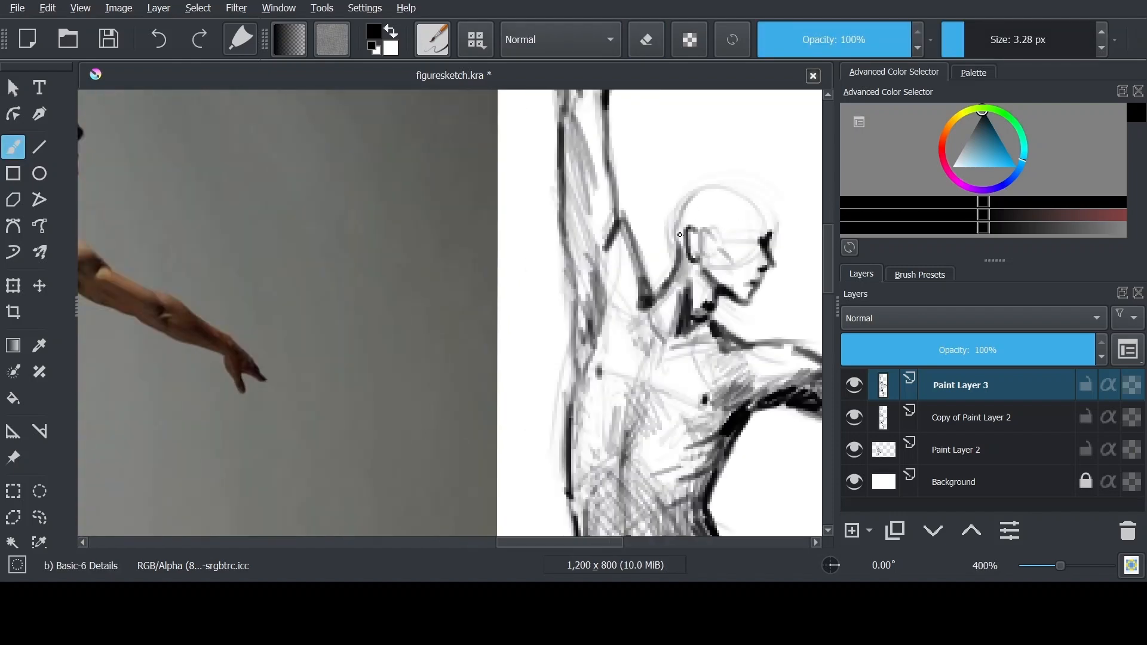
Ink the curve of the skull from behind the ear over the crown to the forehead
mouse_move(679, 235)
mouse_down()
mouse_move(776, 225)
mouse_move(767, 253)
mouse_move(743, 257)
mouse_move(755, 242)
mouse_move(723, 246)
mouse_move(719, 235)
mouse_move(775, 237)
mouse_move(787, 224)
mouse_move(779, 230)
mouse_up()
key(e)
key(e)
key(plus)
key(minus)
Refine the forehead and face profile, and darken the facial features and jaw
key(e)
key(e)
drag(784, 199, 771, 287)
key(e)
key(e)
drag(778, 273, 768, 293)
key(e)
key(e)
key(e)
key(e)
drag(776, 283, 760, 293)
key(minus)
drag(606, 387, 657, 360)
key(plus)
drag(762, 201, 752, 251)
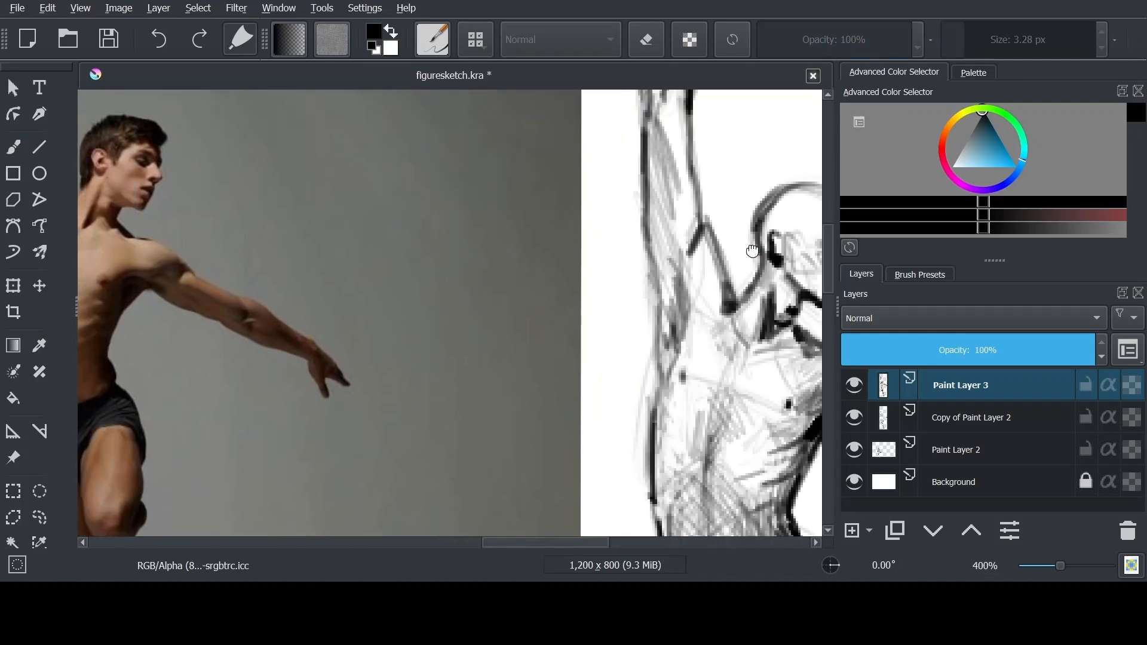
Keep the finished dancer on Copy of Paint Layer 2 below an empty Paint Layer 3, and replace the reference photo with the next pose
key(minus)
key(minus)
key(minus)
key(minus)
key(minus)
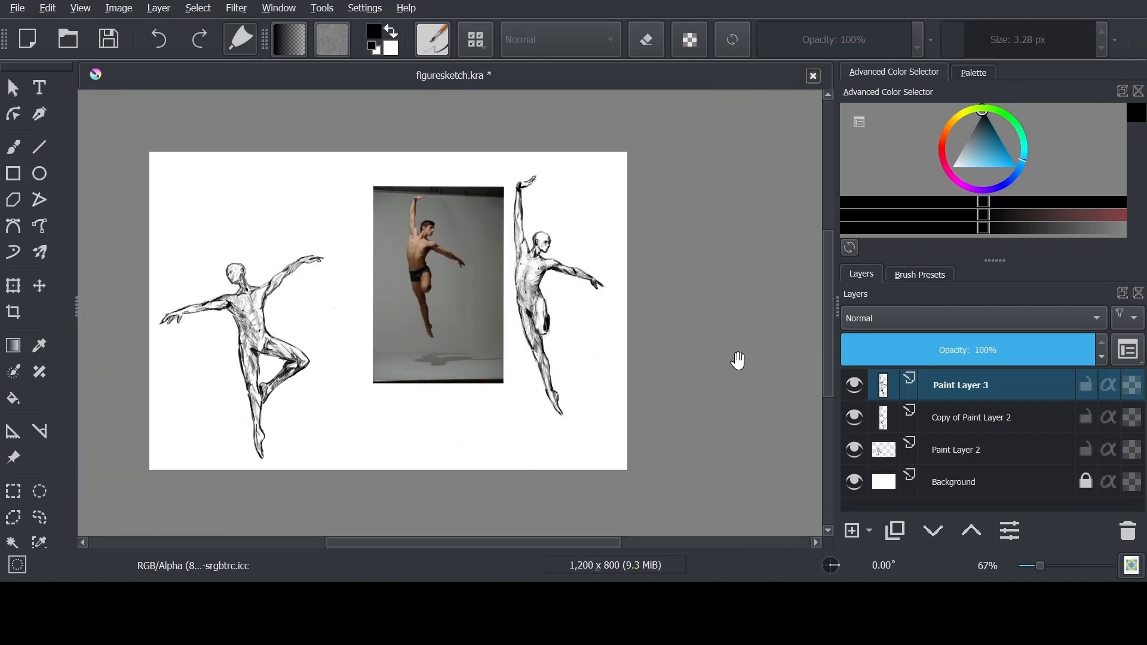
click(978, 418)
click(1127, 532)
key(ctrl+z)
key(plus)
key(plus)
key(plus)
drag(675, 203, 530, 371)
key(b)
key(e)
drag(988, 40, 964, 40)
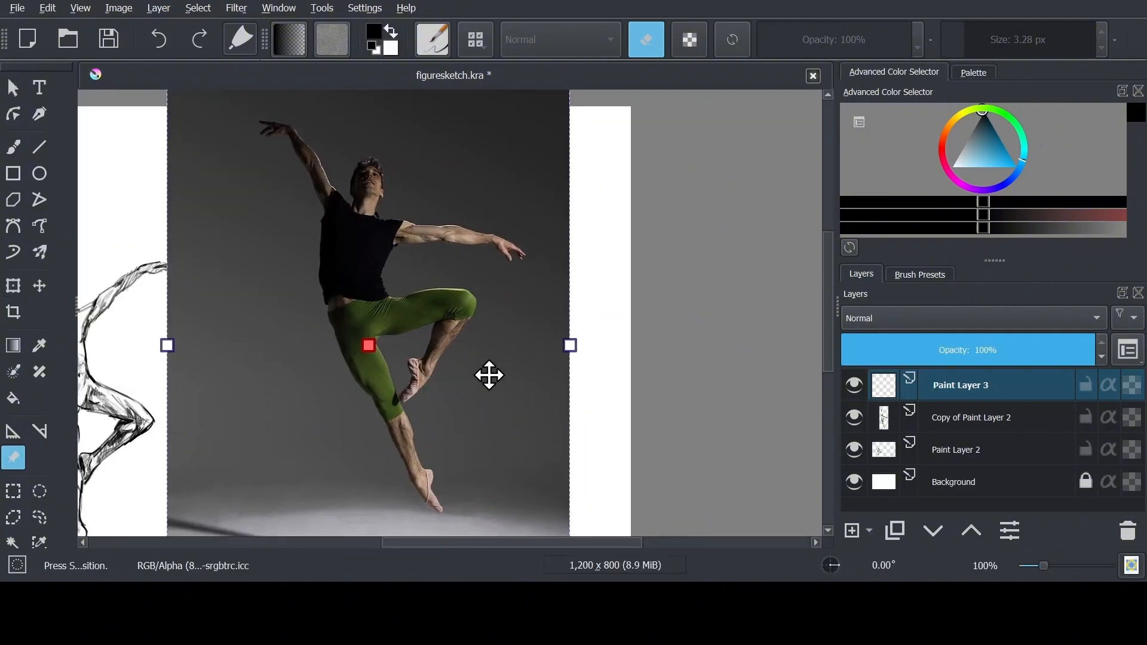
key(Delete)
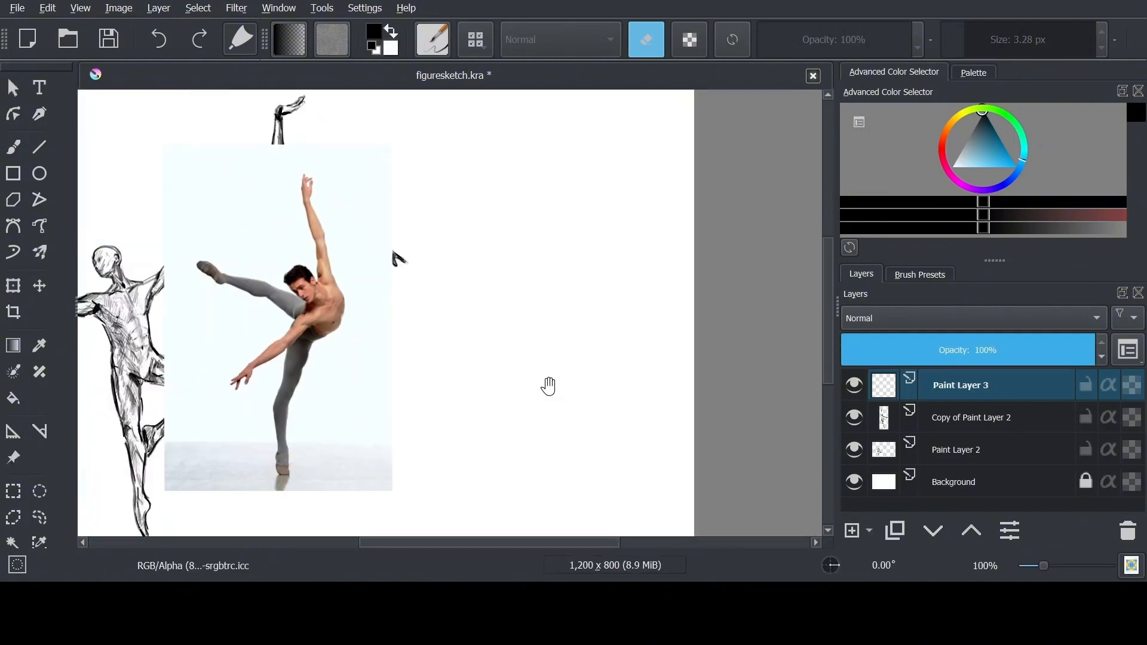
Rough in the third dancer's bent torso and pelvis with loose ovals beside the new reference photo
key(b)
drag(591, 276, 600, 335)
scroll(413, 380, up, 1)
mouse_move(597, 285)
mouse_down()
mouse_move(563, 343)
mouse_move(602, 363)
mouse_move(596, 423)
mouse_up()
key(b)
drag(643, 341, 616, 391)
drag(679, 307, 641, 350)
drag(632, 333, 618, 369)
drag(624, 307, 648, 333)
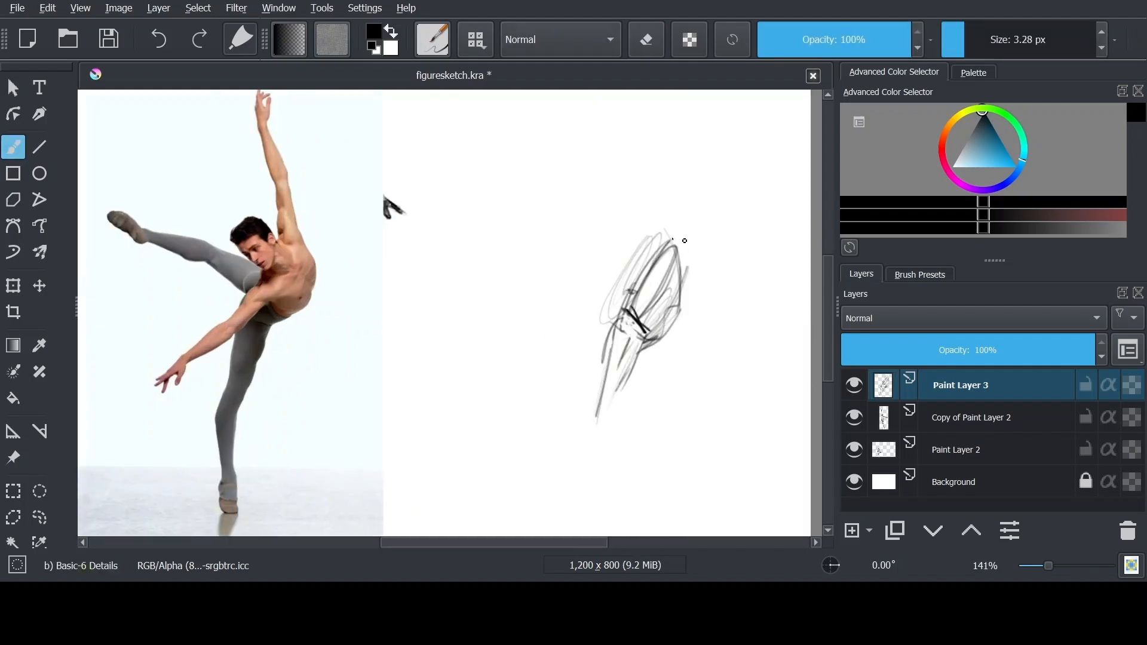
drag(660, 251, 688, 266)
drag(679, 313, 663, 335)
Sketch the standing leg from the hip through the knee to the ankle
drag(619, 448, 635, 397)
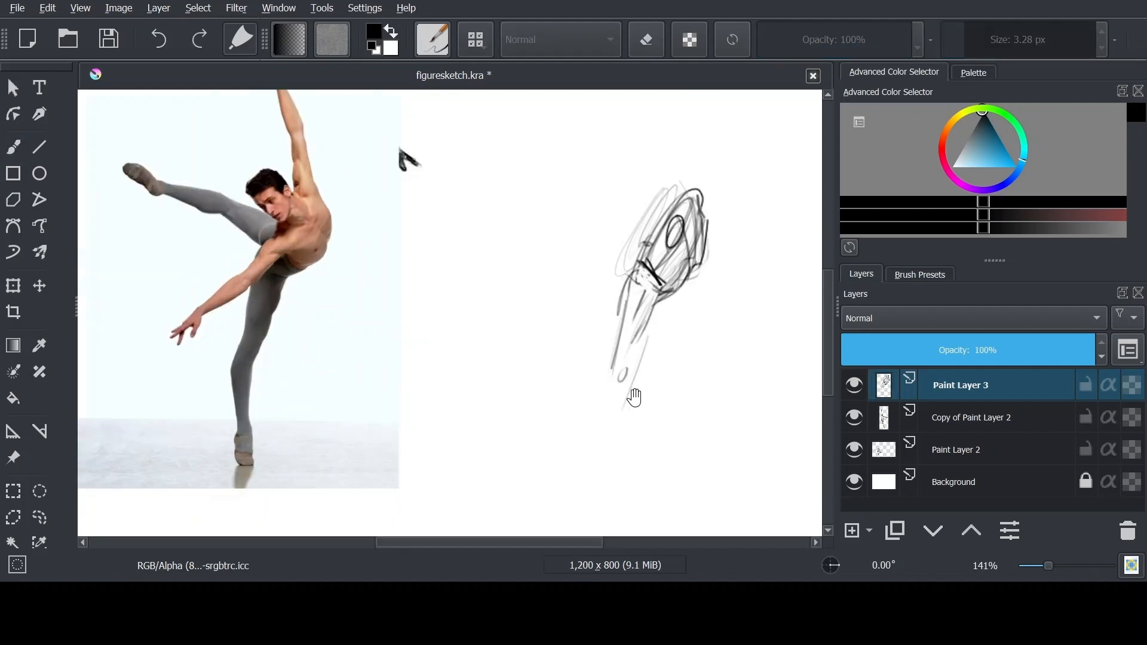
drag(649, 322, 634, 373)
drag(617, 365, 591, 457)
drag(630, 382, 604, 493)
drag(609, 486, 612, 431)
drag(615, 411, 611, 442)
drag(650, 254, 644, 342)
drag(675, 316, 652, 336)
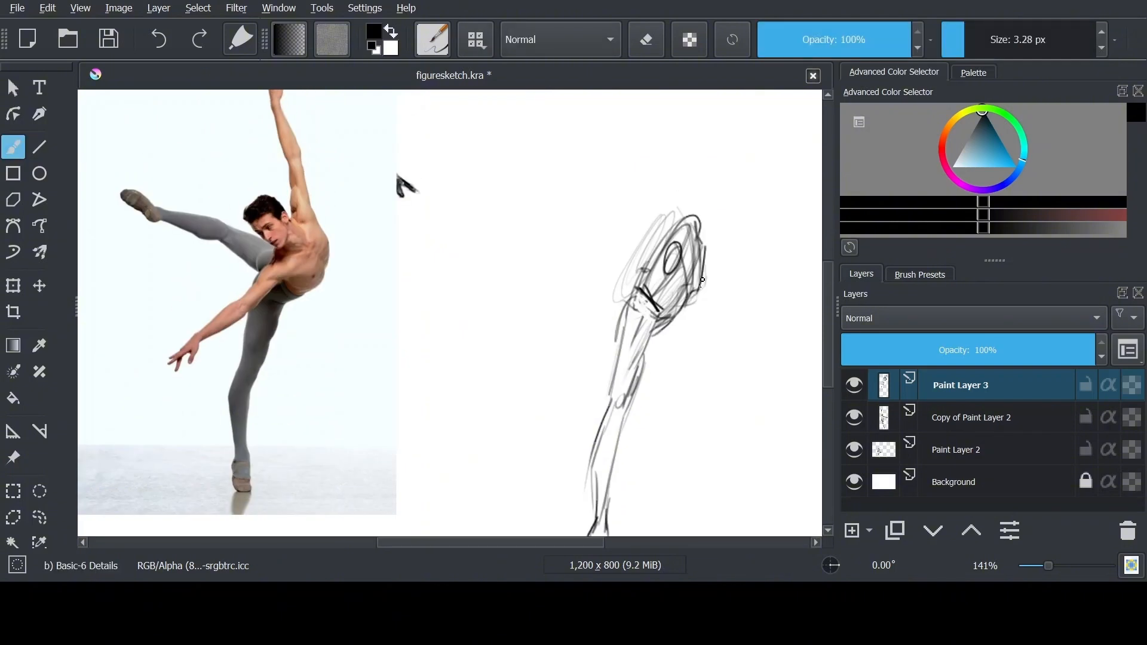
Reshape the curve of the back, and sketch the shoulder circle and the base of the raised arm
drag(704, 248, 684, 291)
key(e)
drag(705, 255, 699, 284)
key(e)
drag(684, 313, 689, 293)
drag(682, 227, 696, 236)
drag(691, 183, 672, 240)
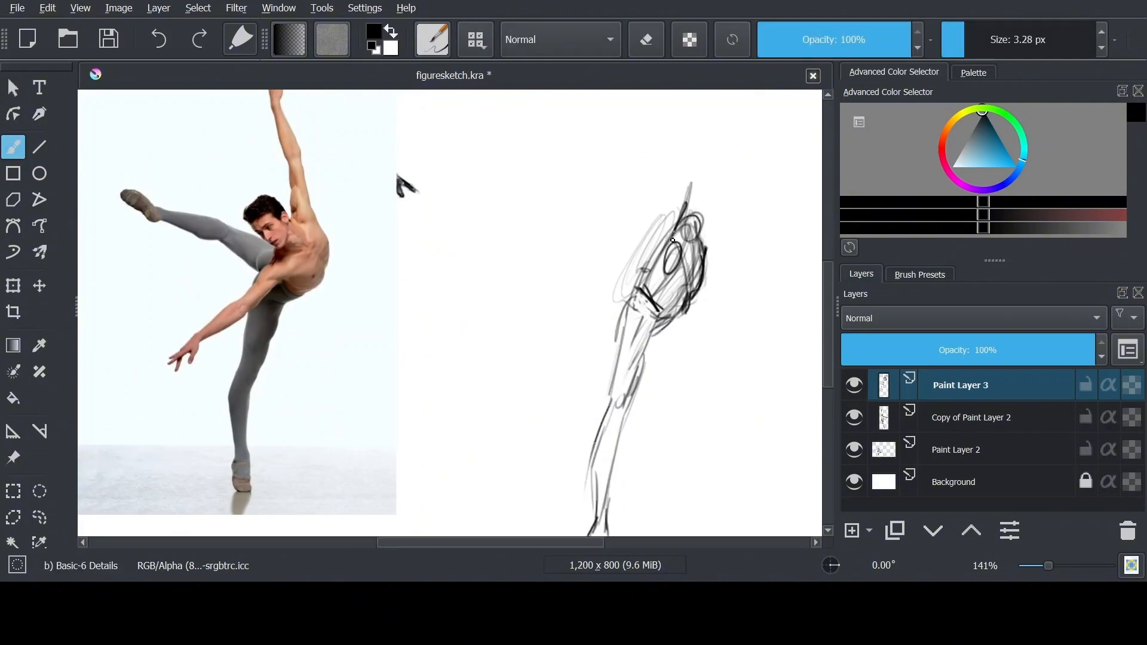
Sketch the lowered arm from the shoulder to the wrist and add the hand with spread fingers
drag(637, 318, 572, 357)
drag(568, 387, 555, 409)
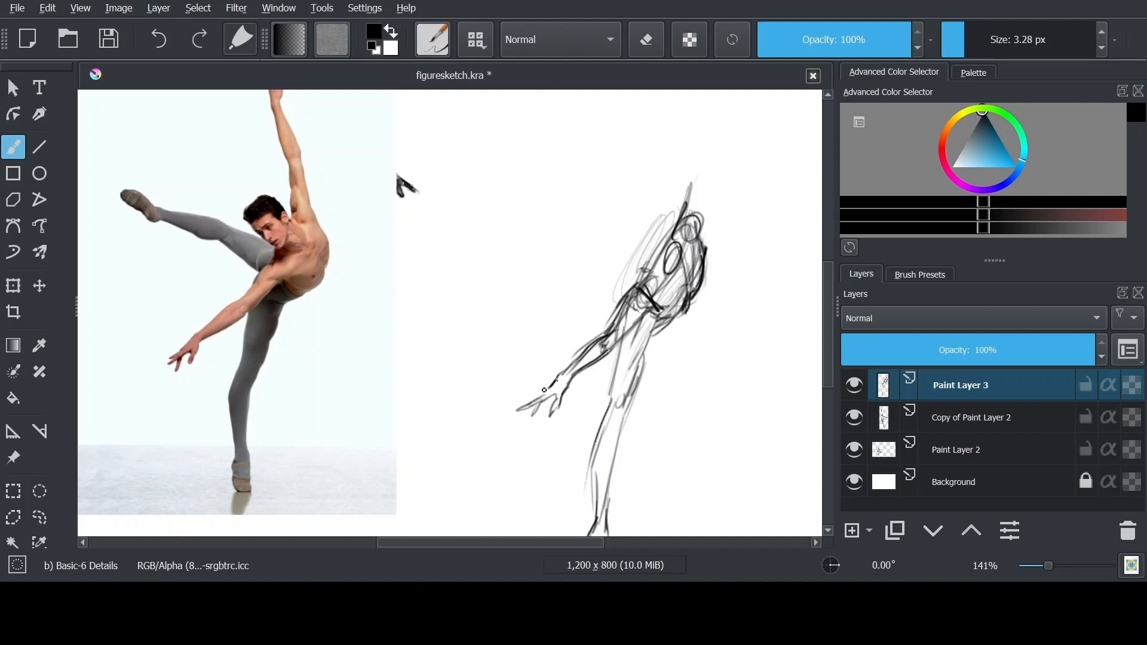
drag(553, 381, 540, 393)
drag(541, 402, 535, 413)
Sketch the raised leg extending from the hip, with its thigh, knee, calf and pointed foot
drag(640, 274, 622, 303)
drag(666, 240, 611, 207)
drag(640, 267, 598, 218)
drag(666, 247, 592, 209)
drag(613, 219, 521, 188)
drag(525, 186, 523, 192)
drag(525, 184, 495, 153)
drag(499, 153, 485, 154)
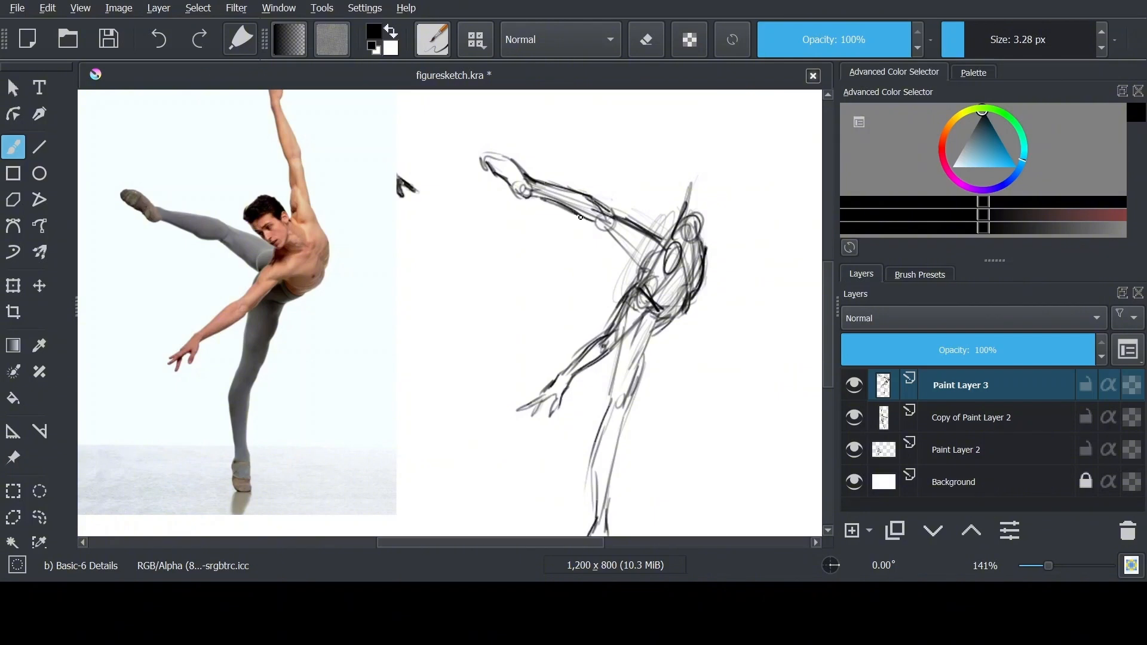
drag(628, 224, 613, 300)
drag(666, 294, 688, 254)
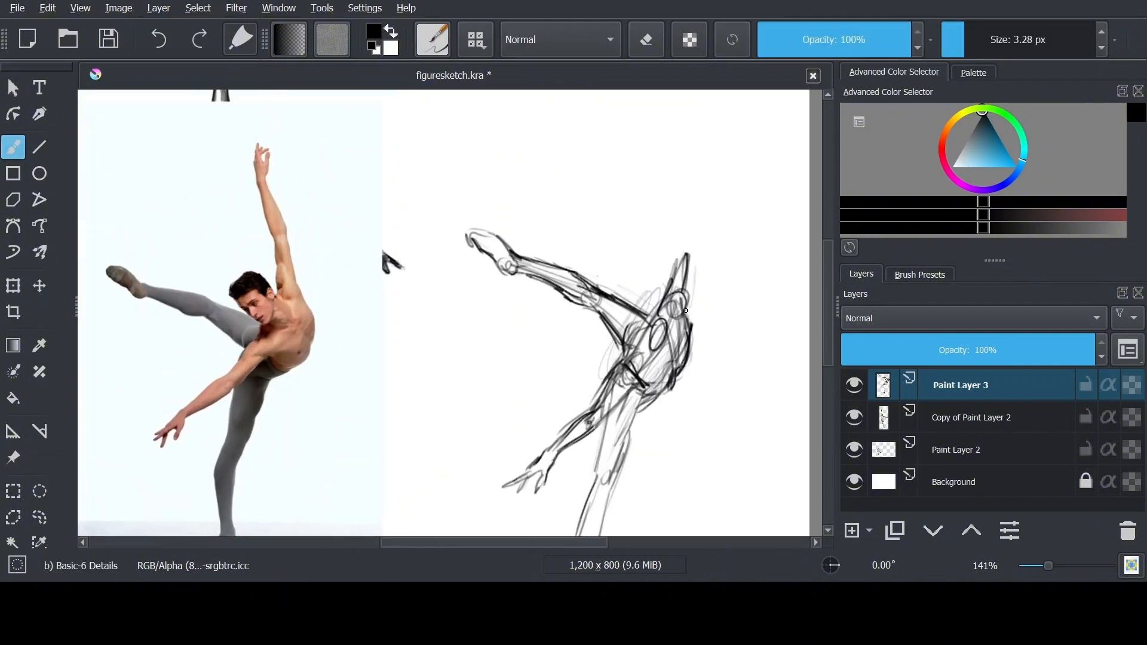
Sketch the raised arm upward from the shoulder with elbow and wrist joints, and add its hand
drag(693, 321, 685, 214)
drag(689, 218, 699, 207)
drag(680, 144, 684, 154)
drag(688, 156, 694, 308)
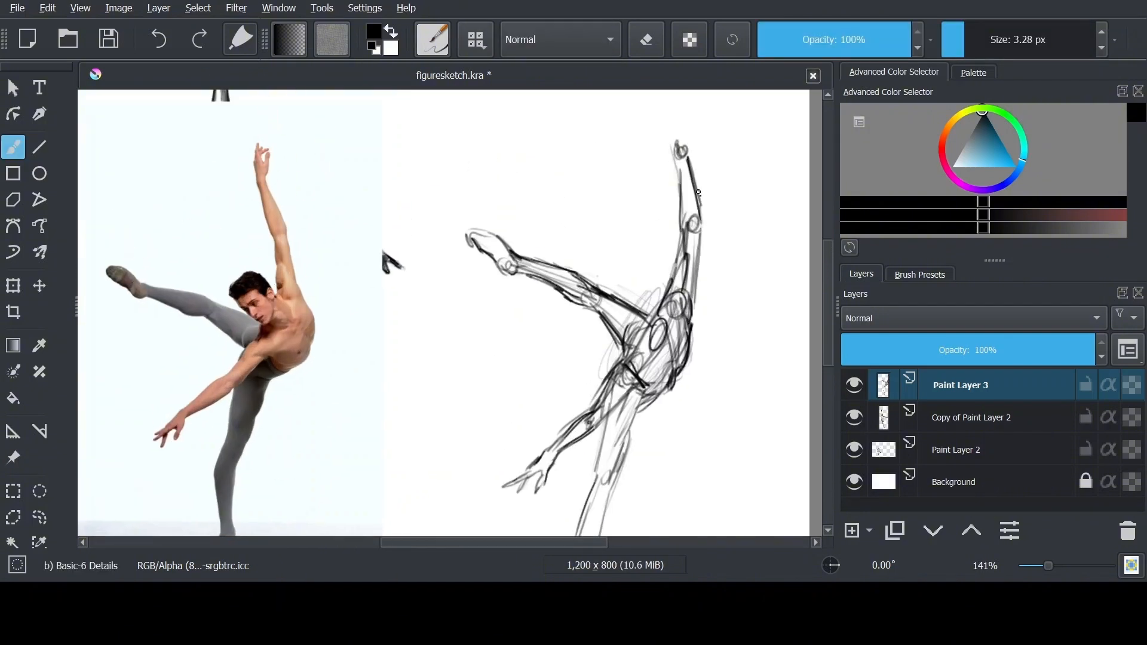
drag(695, 110, 670, 156)
drag(664, 150, 677, 130)
Select the standing leg with a freehand outline, transform it to adjust its placement, and deselect it
key(ctrl+minus)
drag(571, 405, 560, 336)
click(39, 518)
mouse_move(550, 339)
mouse_down()
mouse_move(504, 528)
mouse_move(553, 341)
mouse_up()
key(ctrl+t)
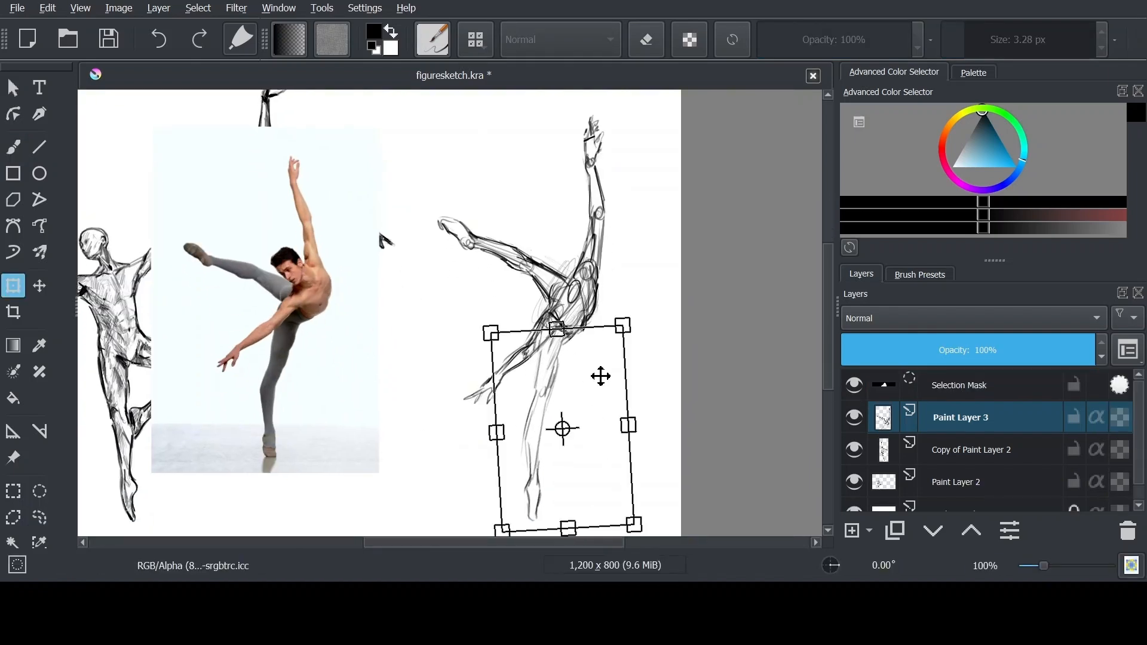
key(ctrl+shift+a)
Define the standing foot on its toes and redraw the thigh and shin contours
key(ctrl+plus)
drag(557, 443, 552, 471)
drag(540, 408, 533, 448)
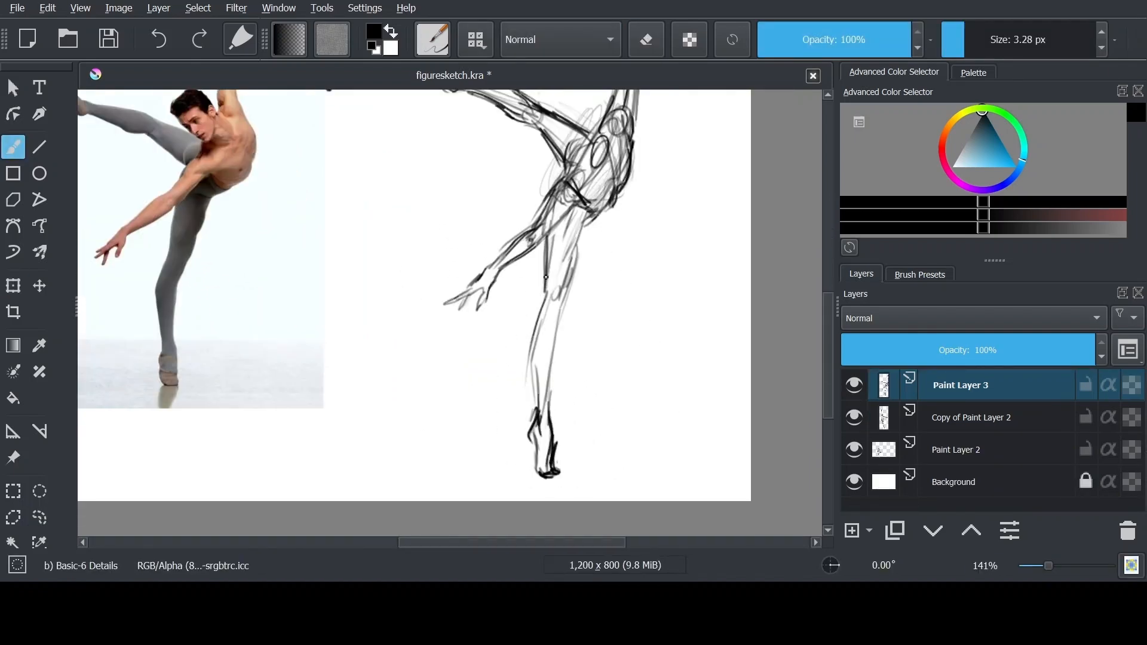
drag(547, 233, 541, 326)
drag(544, 302, 536, 412)
drag(587, 135, 667, 288)
drag(679, 268, 675, 309)
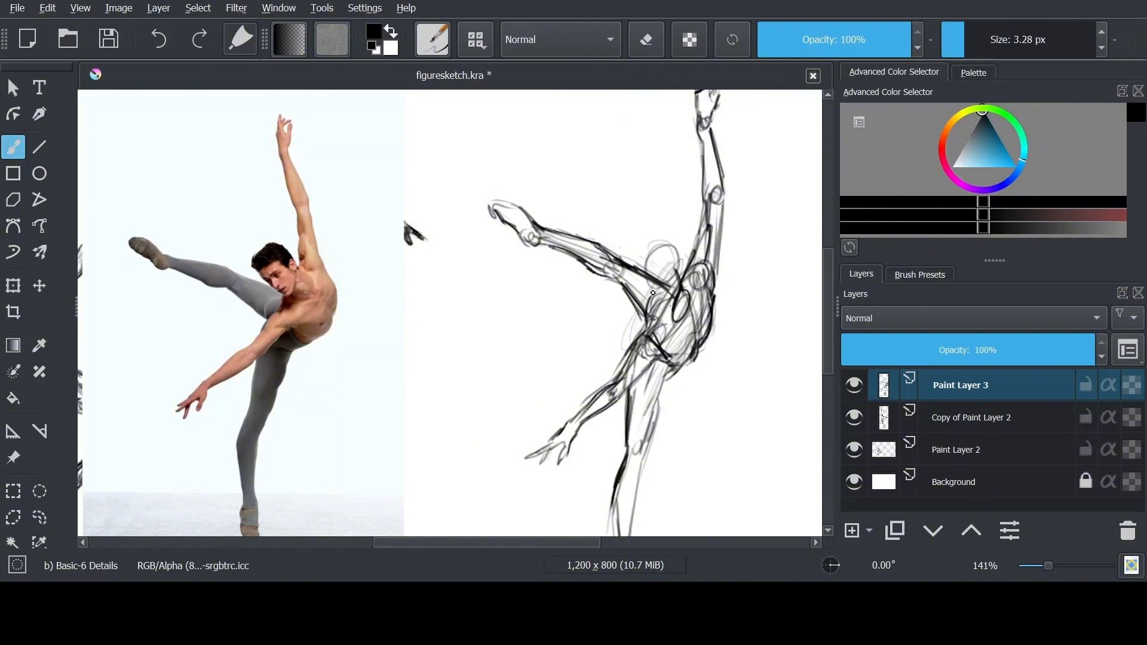
key(ctrl+z)
key(ctrl+z)
Set the rough figure layer's opacity to 58% and add a new paint layer above it
click(1006, 350)
click(851, 530)
Sketch the tilted head in front of the raised arm's shoulder on the new layer, undoing the strokes that miss
mouse_move(676, 270)
mouse_down()
mouse_move(697, 289)
mouse_move(603, 309)
mouse_move(731, 276)
mouse_move(691, 291)
mouse_up()
key(ctrl+minus)
key(ctrl+plus)
key(ctrl+plus)
key(ctrl+z)
key(ctrl+z)
key(ctrl+z)
drag(716, 241, 715, 242)
drag(681, 198, 711, 251)
key(ctrl+z)
mouse_move(687, 200)
mouse_down()
mouse_move(662, 216)
mouse_move(720, 238)
mouse_move(656, 241)
mouse_up()
mouse_move(662, 233)
mouse_down()
mouse_move(717, 283)
mouse_move(709, 274)
mouse_up()
key(ctrl+z)
Erase the rough body lines that overlap the head on Paint Layer 3
key(e)
drag(693, 245, 681, 260)
key(e)
drag(673, 249, 695, 239)
drag(685, 198, 717, 239)
drag(722, 291, 692, 291)
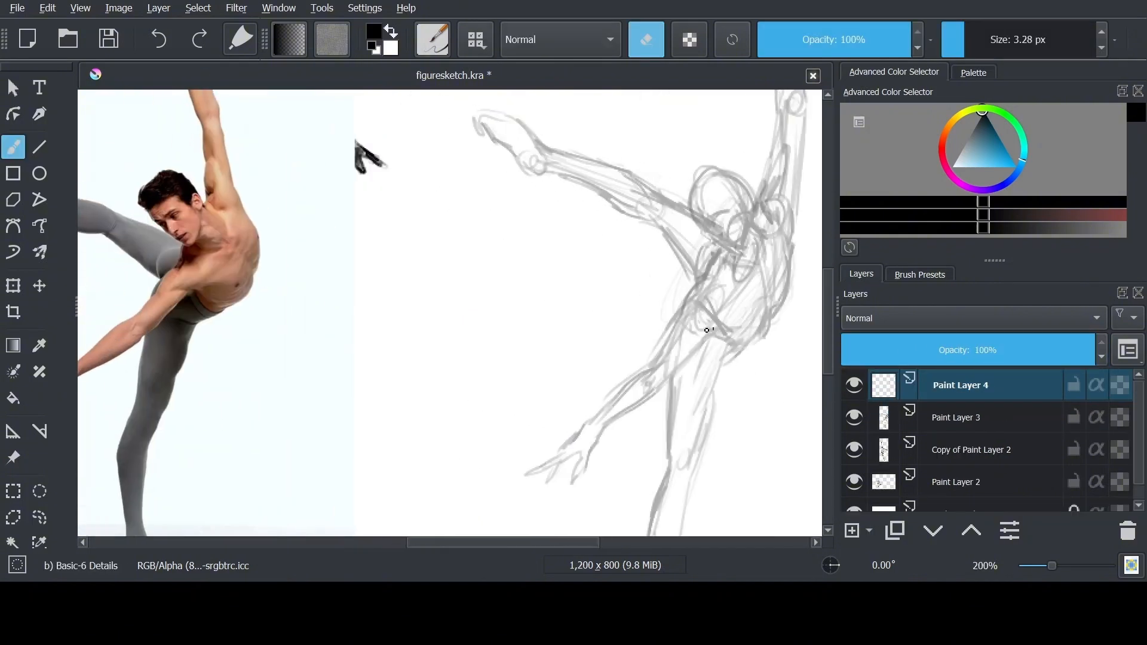
Add a new paint layer above the roughs and ink the lowered arm's contours from the shoulder to the wrist
key(Insert)
key(e)
mouse_move(705, 322)
mouse_down()
mouse_move(740, 330)
mouse_move(732, 340)
mouse_move(756, 329)
mouse_up()
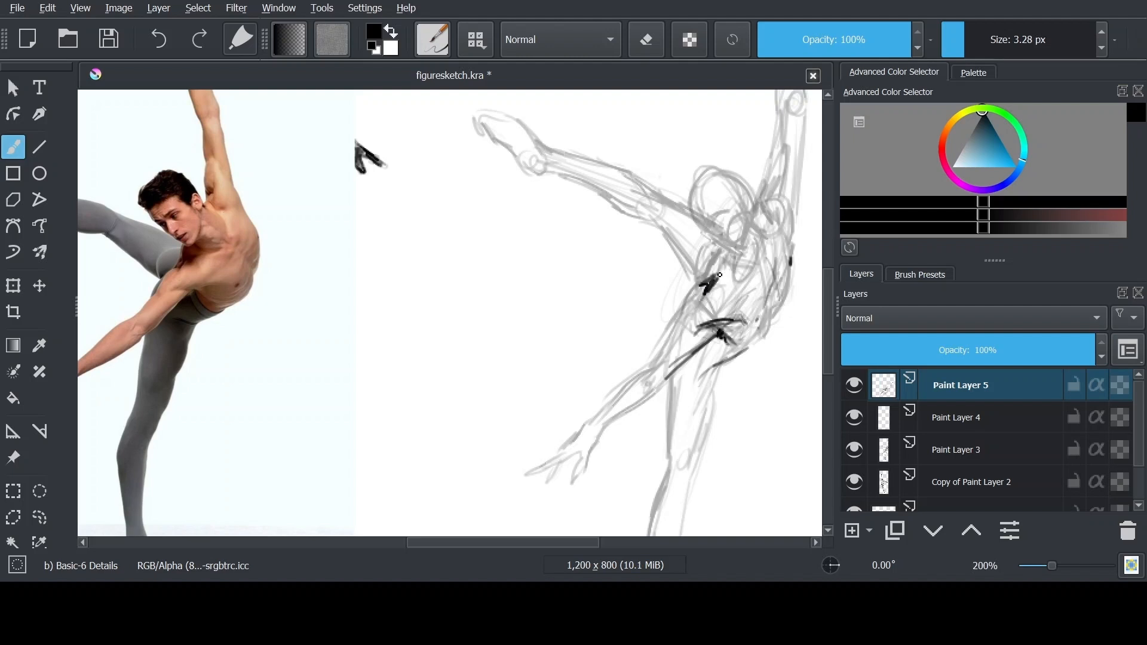
drag(707, 276, 681, 311)
drag(673, 334, 703, 290)
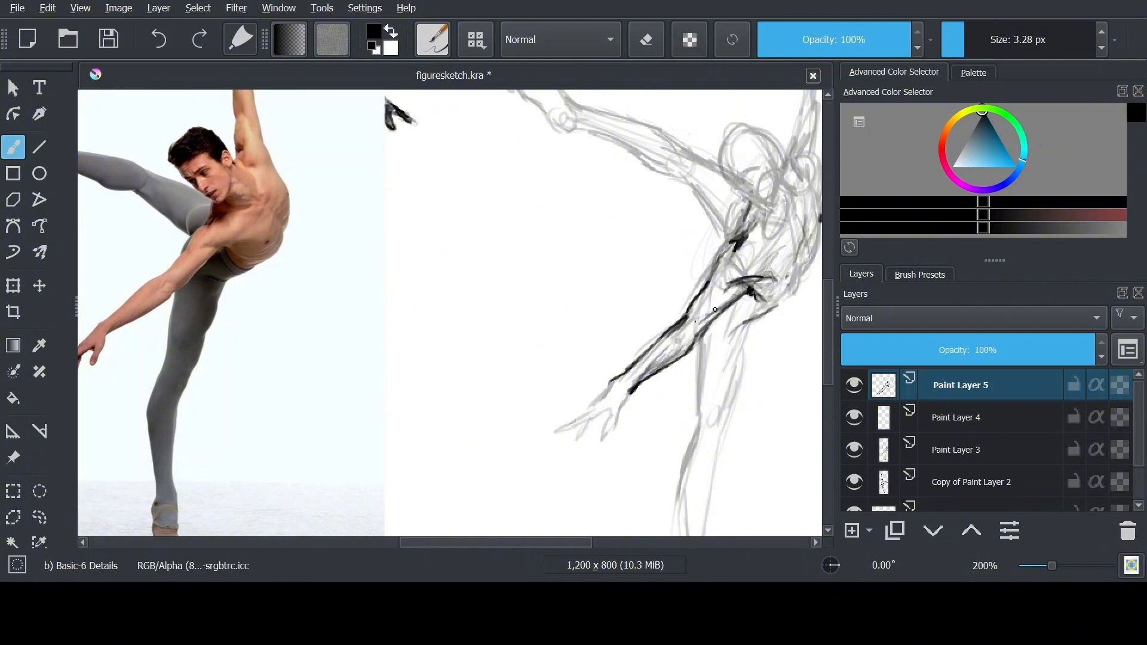
Ink the lowered hand with its wrist, thumb and spread fingers
drag(610, 413, 643, 364)
drag(642, 365, 622, 354)
drag(707, 292, 699, 328)
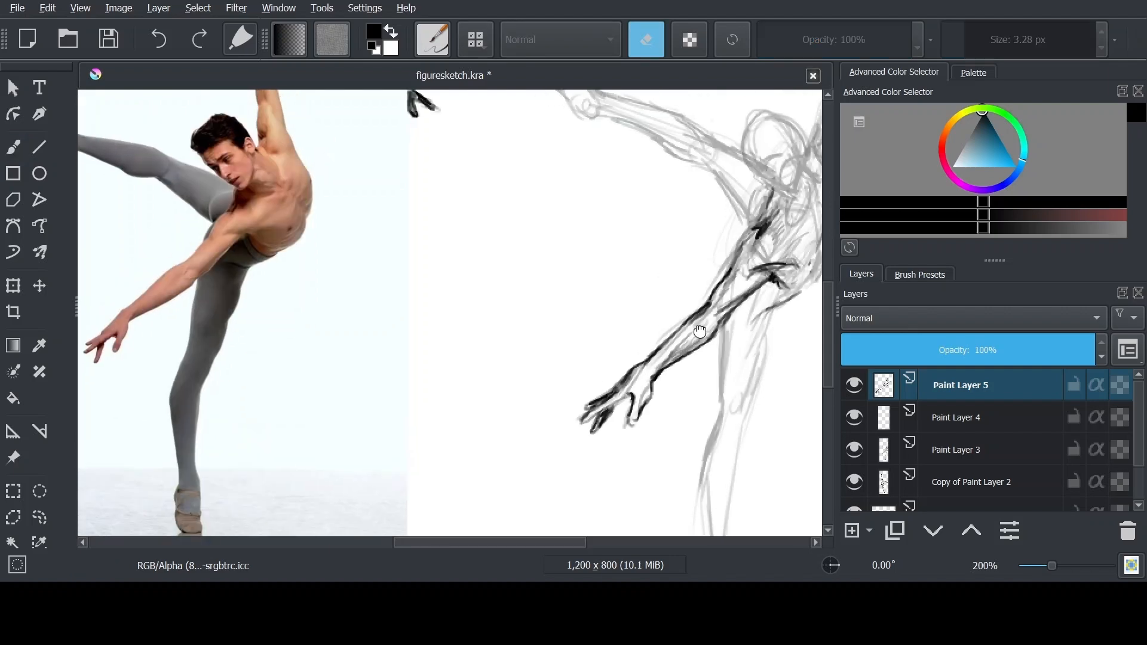
drag(632, 425, 641, 394)
Ink the standing thigh's contours down to the knee, and shade the upper thigh and the arm's underside
mouse_move(733, 351)
mouse_down()
mouse_move(721, 378)
mouse_move(717, 318)
mouse_up()
drag(716, 318, 721, 309)
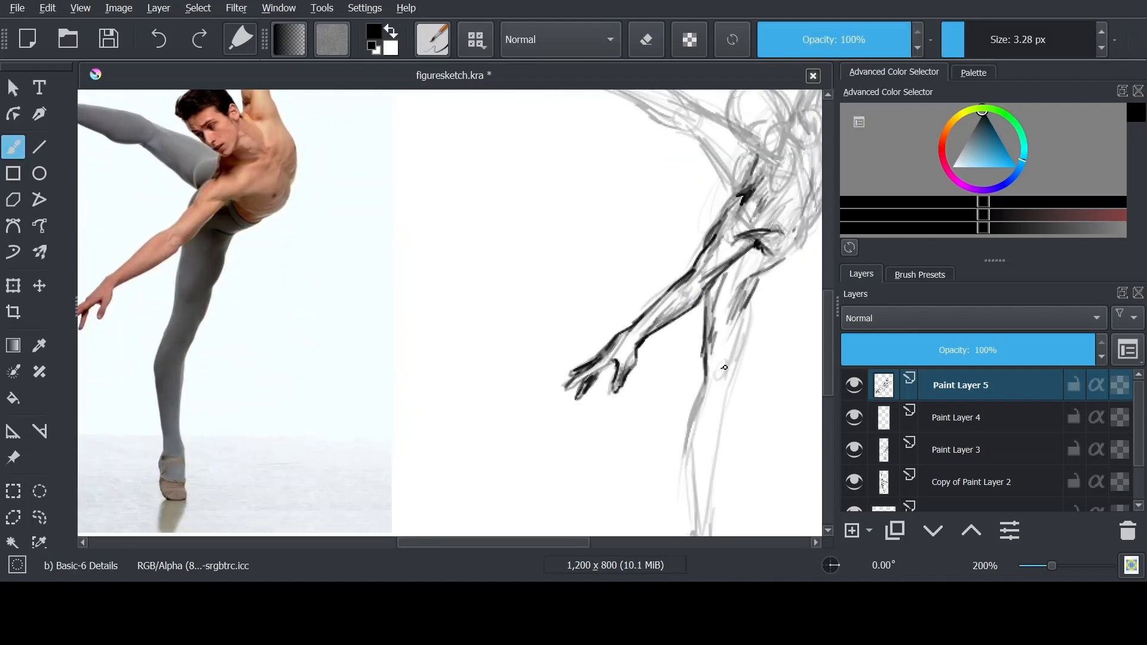
drag(740, 353, 720, 428)
drag(747, 301, 723, 346)
drag(753, 251, 711, 292)
drag(744, 277, 712, 326)
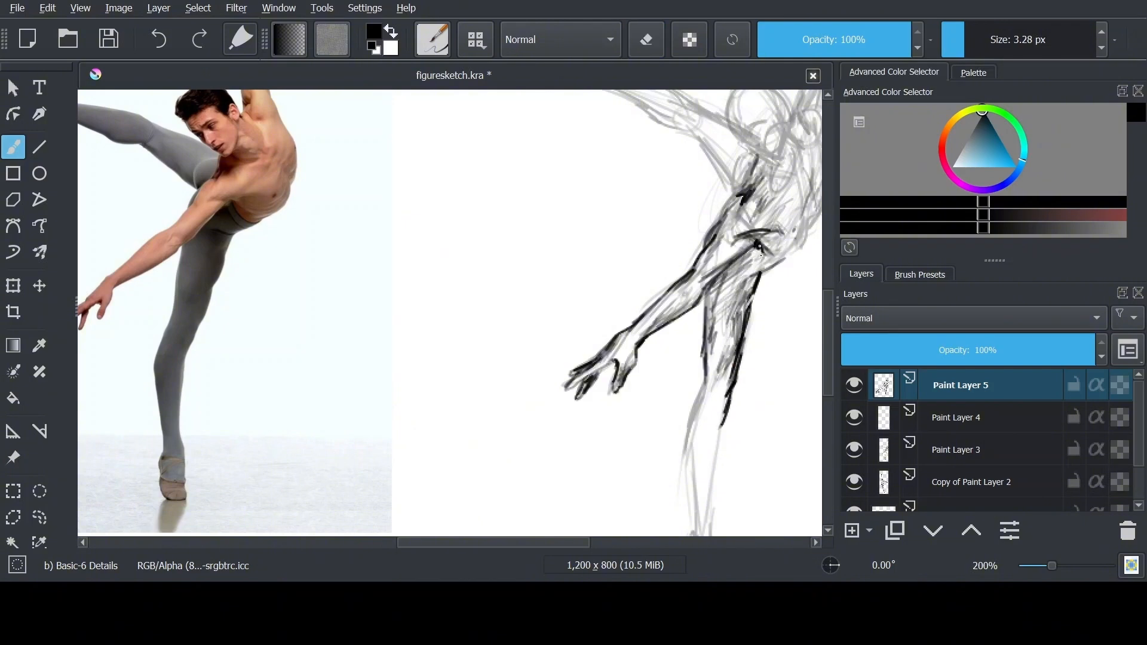
Ink the standing leg's shin and calf, and outline the foot balanced on its toes
mouse_move(711, 408)
mouse_down()
mouse_move(710, 307)
mouse_move(693, 430)
mouse_move(716, 514)
mouse_up()
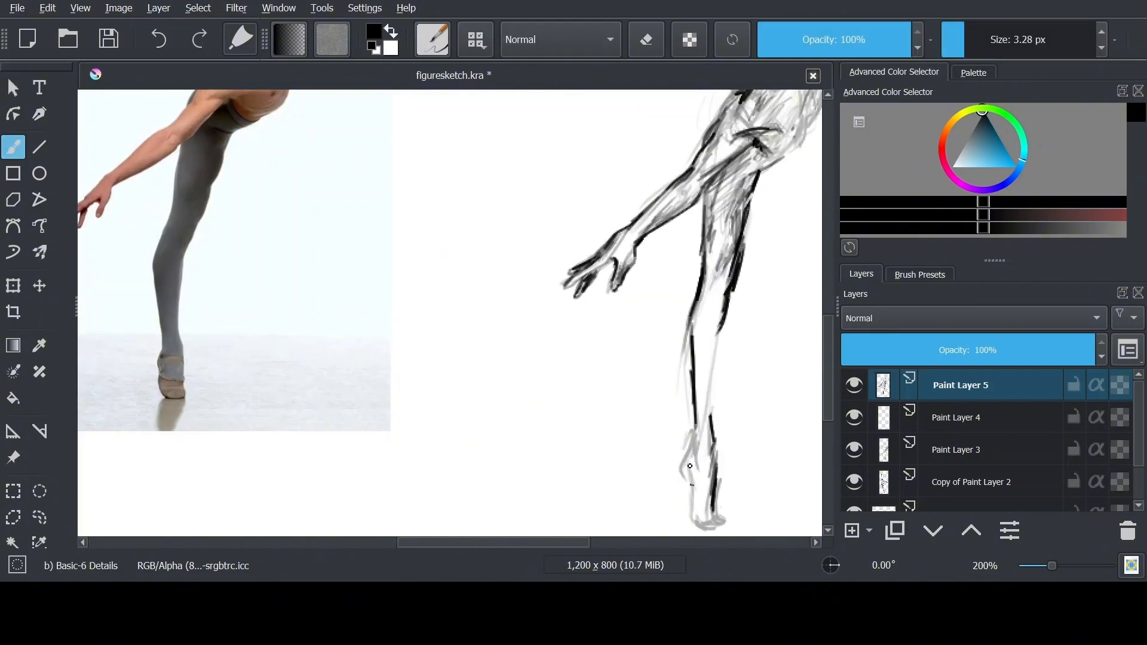
drag(694, 433, 715, 525)
drag(706, 287, 694, 399)
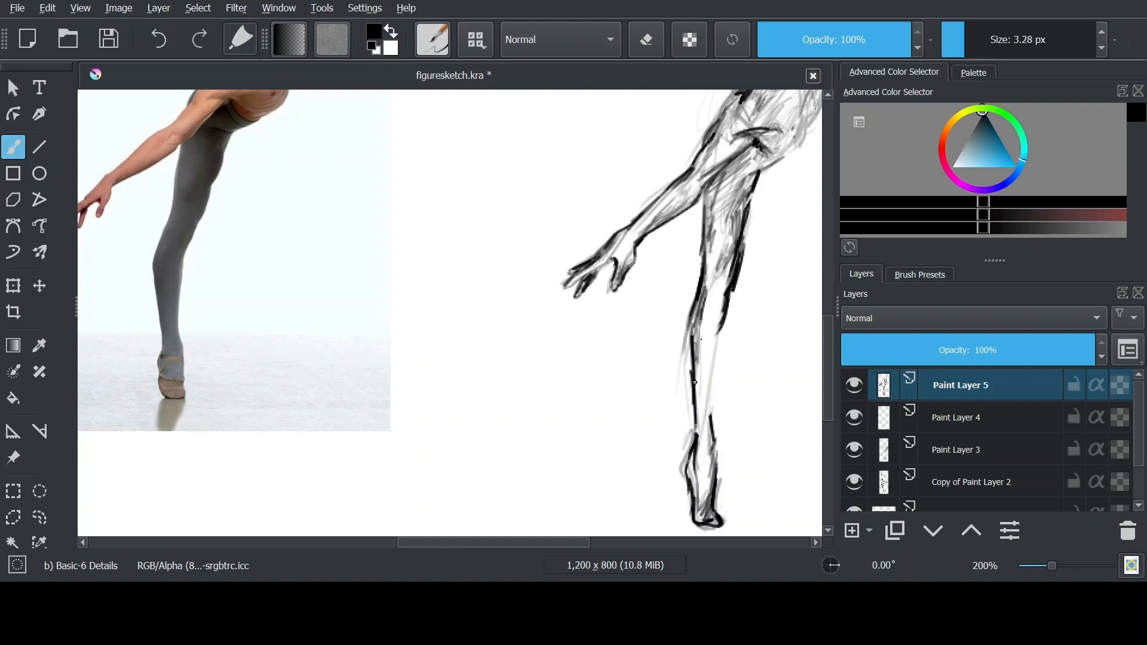
drag(705, 343, 696, 482)
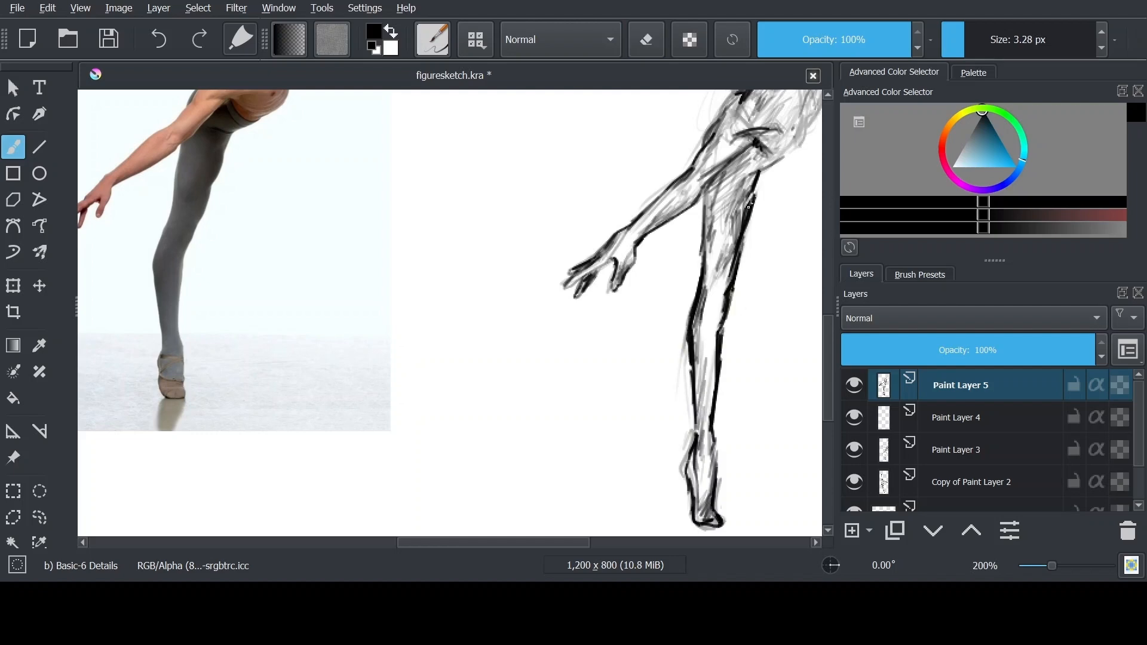
Shade the standing leg's thigh, knee and shin, and strengthen the lowered arm's lines near the elbow
drag(733, 192, 707, 243)
drag(709, 262, 707, 303)
scroll(120, 216, up, 3)
drag(509, 356, 197, 335)
scroll(651, 388, down, 2)
drag(646, 266, 633, 333)
scroll(579, 301, down, 1)
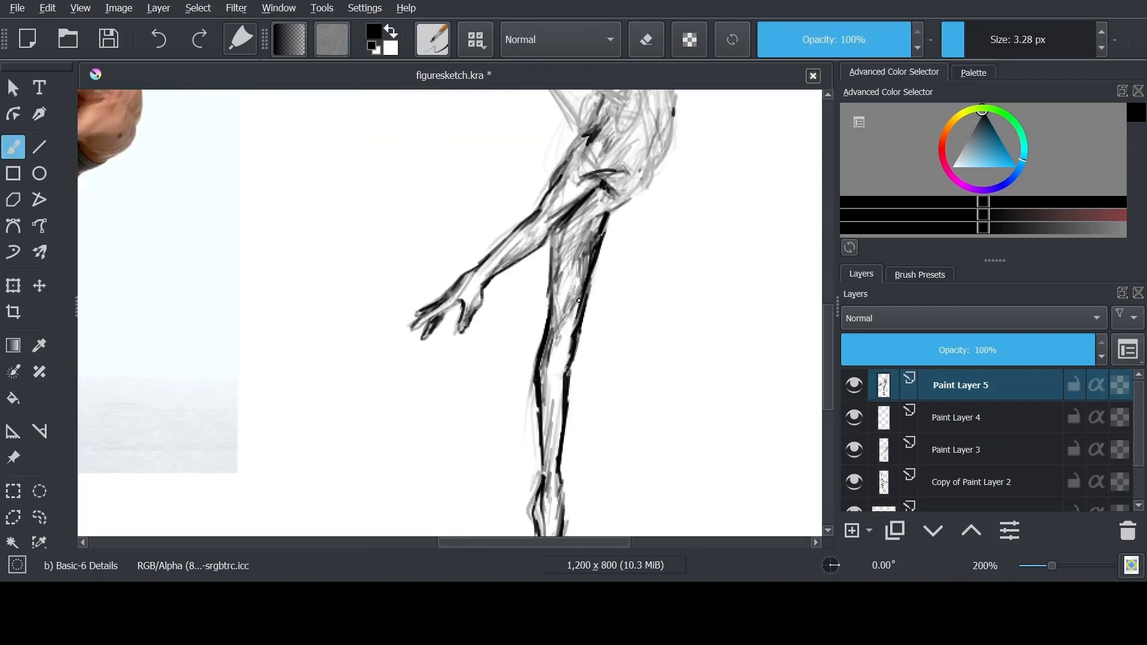
drag(547, 348, 554, 390)
drag(590, 291, 576, 356)
drag(565, 203, 527, 247)
Ink the tilted head's first contours along the face's lower edge and the jaw
scroll(621, 260, up, 1)
drag(620, 261, 608, 428)
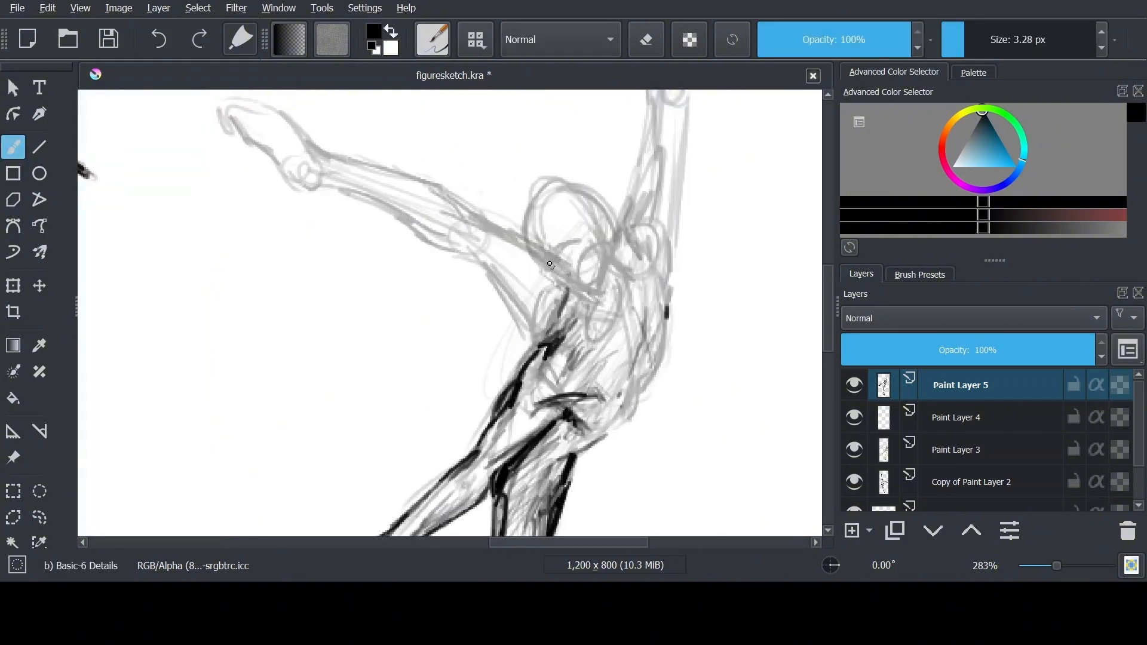
drag(541, 248, 597, 300)
drag(604, 233, 597, 296)
mouse_move(611, 215)
mouse_down()
mouse_move(634, 279)
mouse_move(625, 274)
mouse_up()
key(ctrl+z)
mouse_move(541, 268)
mouse_down()
mouse_move(598, 305)
mouse_move(570, 284)
mouse_move(549, 329)
mouse_move(606, 332)
mouse_up()
key(e)
key(e)
key(e)
Ink the curve of the forehead, the brow, nose, mouth and chin of the tilted face
key(e)
scroll(556, 286, up, 2)
key(e)
mouse_move(624, 269)
mouse_down()
mouse_move(613, 323)
mouse_move(624, 311)
mouse_up()
key(e)
mouse_move(555, 206)
mouse_down()
mouse_move(533, 244)
mouse_move(552, 236)
mouse_up()
mouse_move(545, 240)
mouse_down()
mouse_move(573, 269)
mouse_move(369, 199)
mouse_move(375, 279)
mouse_up()
scroll(562, 257, up, 1)
scroll(455, 457, down, 1)
Ink the ear and the neck line behind it, and outline the crown of the head
key(e)
drag(464, 309, 452, 324)
key(e)
drag(391, 295, 428, 330)
drag(456, 343, 491, 361)
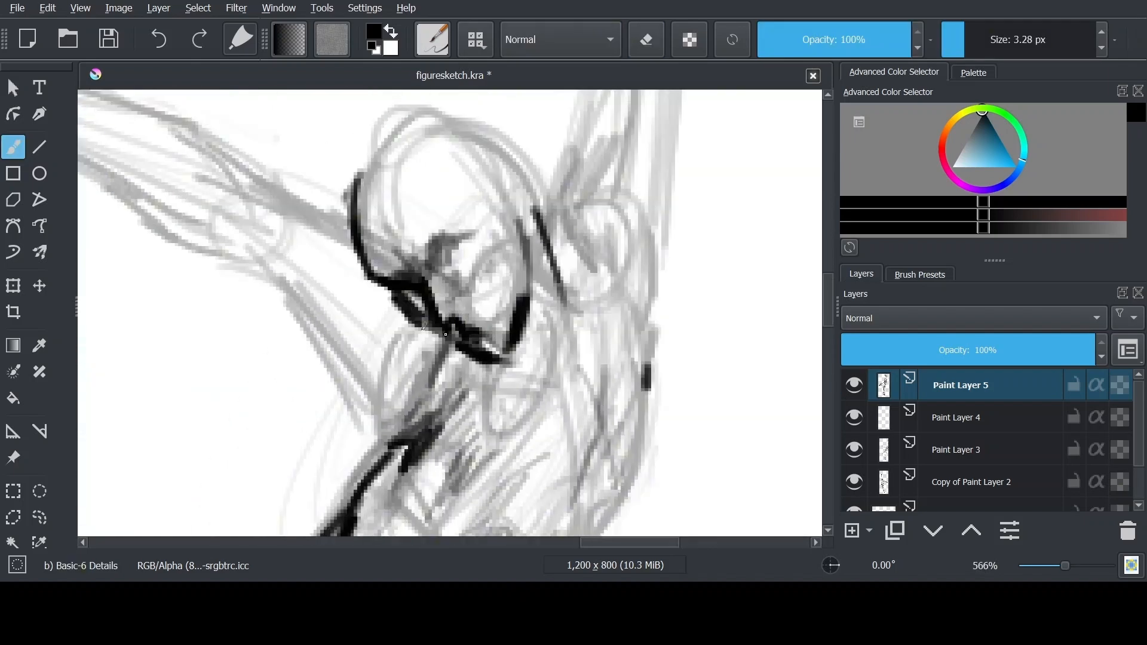
key(e)
key(e)
drag(514, 216, 526, 326)
drag(509, 209, 539, 209)
scroll(734, 221, down, 3)
scroll(769, 213, up, 3)
key(e)
mouse_move(330, 312)
mouse_down()
mouse_move(345, 335)
mouse_move(437, 379)
mouse_up()
key(e)
Darken the eye socket and thicken the contour at the front of the skull
key(e)
drag(460, 288, 445, 357)
key(e)
drag(307, 270, 391, 132)
scroll(615, 216, down, 2)
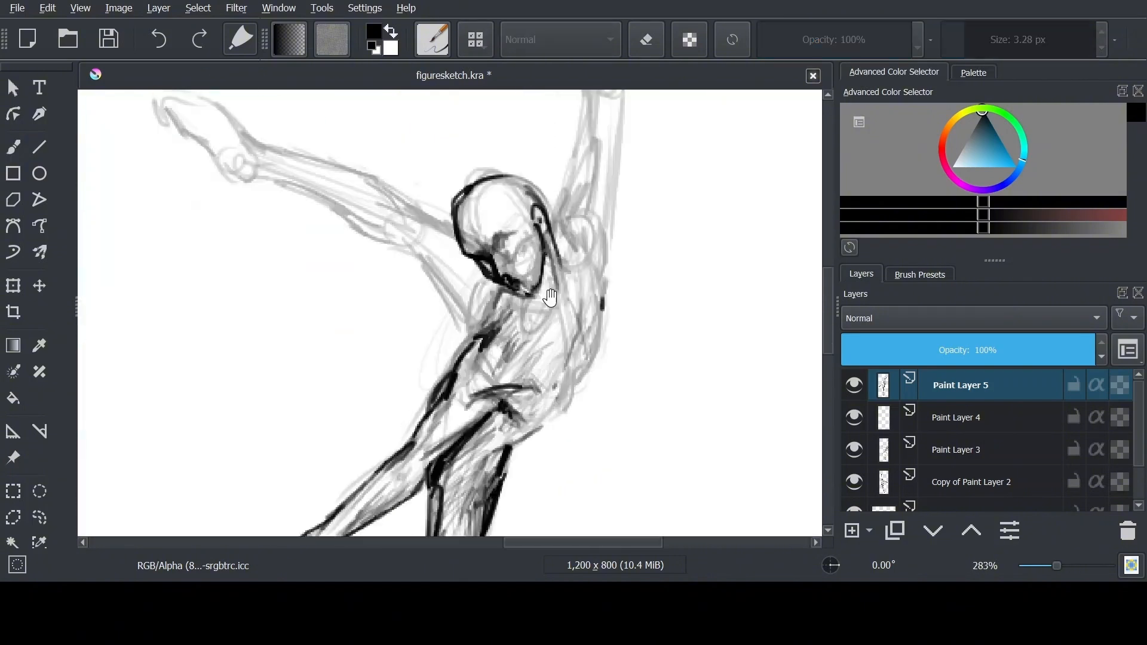
scroll(509, 241, up, 1)
drag(497, 233, 497, 251)
mouse_move(465, 274)
mouse_down()
mouse_move(429, 244)
mouse_move(430, 215)
mouse_up()
key(e)
key(e)
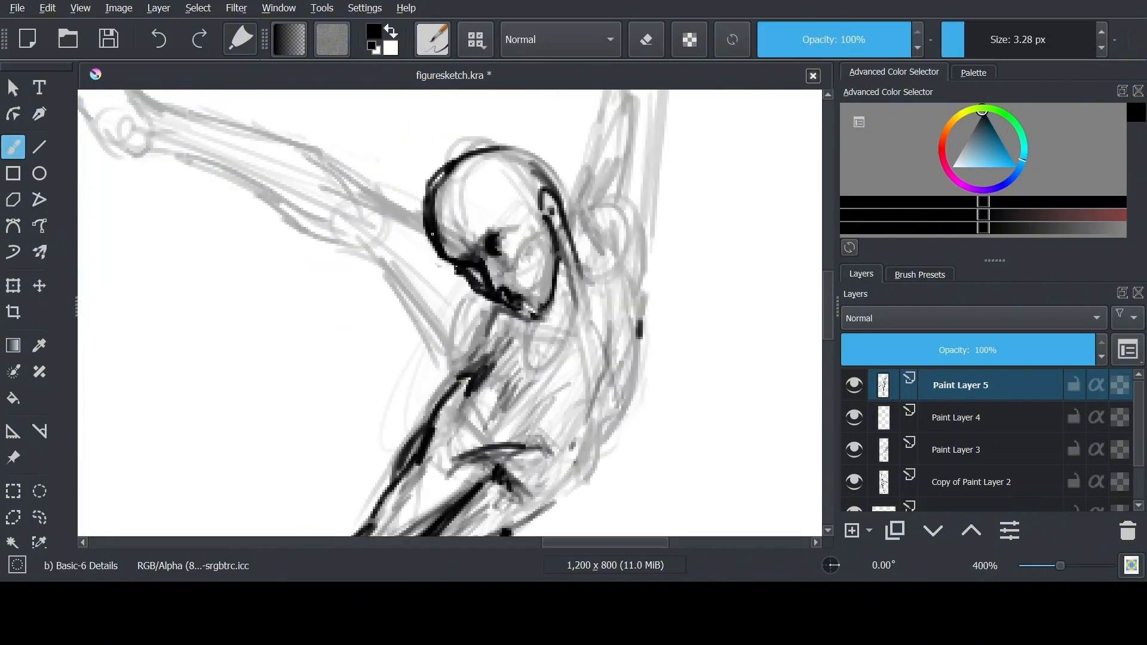
drag(439, 254, 457, 193)
Move the reference photo close beside the third figure and return to the brush
scroll(742, 155, down, 2)
drag(687, 261, 717, 281)
click(14, 457)
drag(160, 312, 420, 313)
key(b)
scroll(651, 258, up, 1)
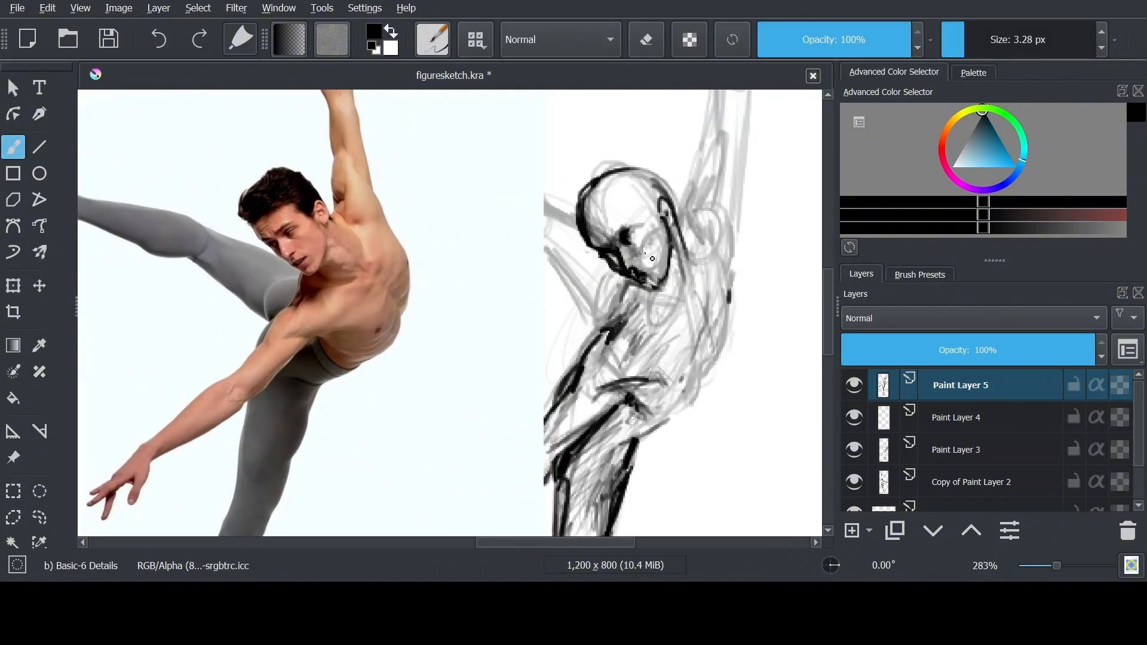
Refine the mouth and chin, and ink the neck, the collarbone and the armpit of the raised arm
drag(645, 275, 651, 282)
key(e)
drag(645, 283, 653, 288)
key(e)
drag(659, 281, 658, 237)
key(e)
key(e)
drag(638, 271, 654, 310)
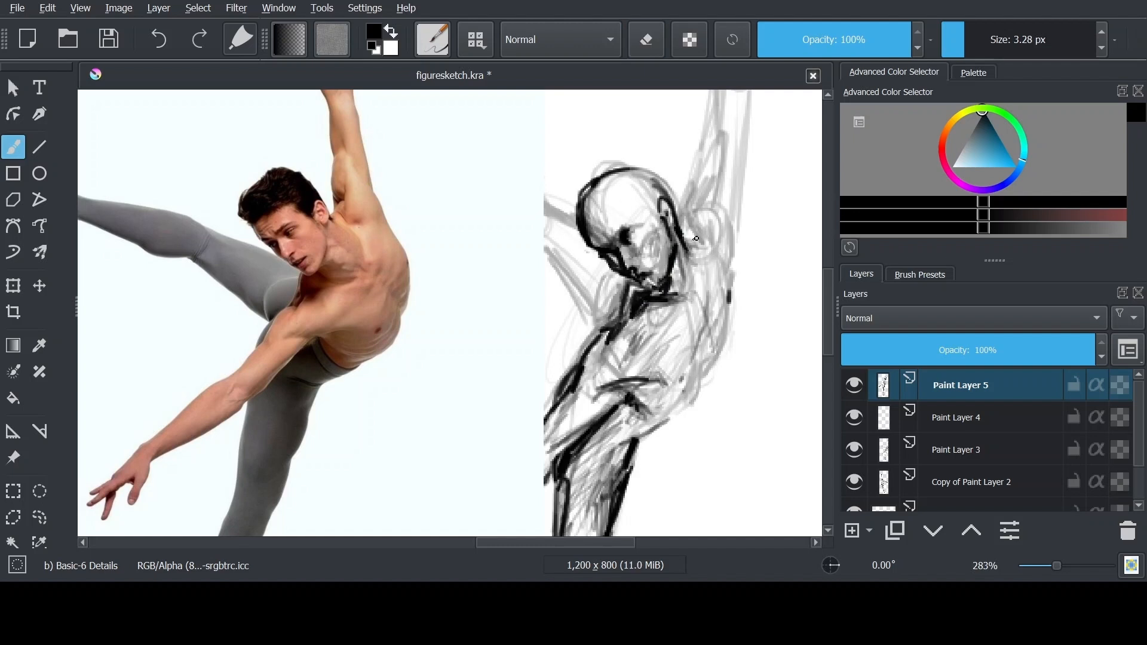
drag(695, 292, 697, 274)
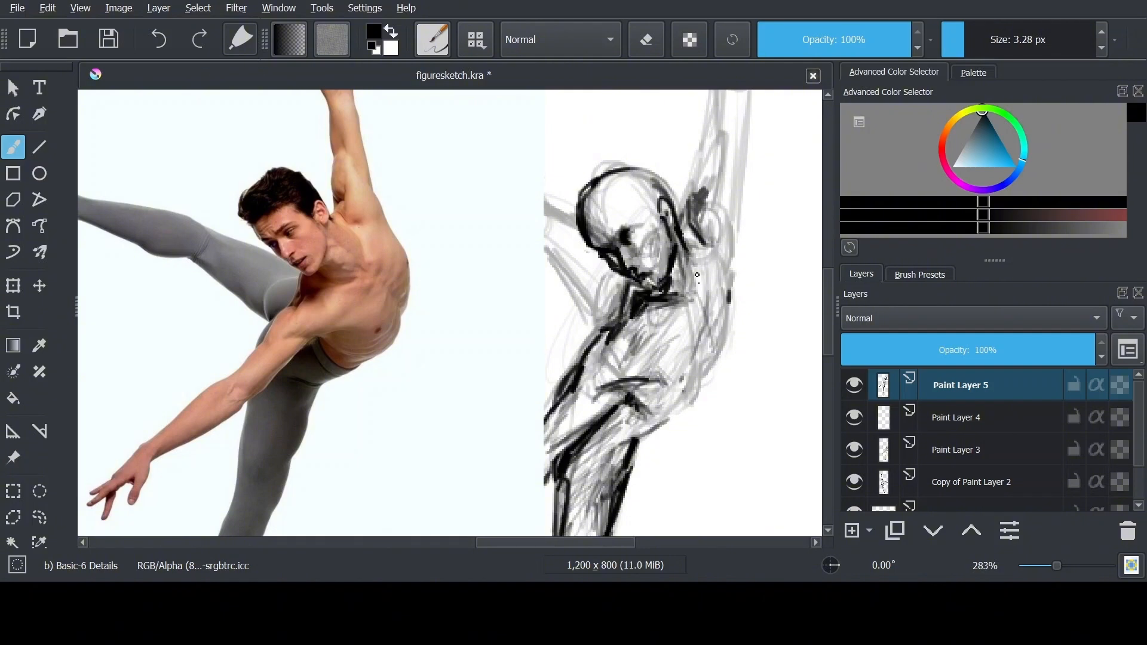
Erase strokes on Paint Layer 4, and ink and shade the waist and lower torso on Paint Layer 5
click(960, 418)
key(e)
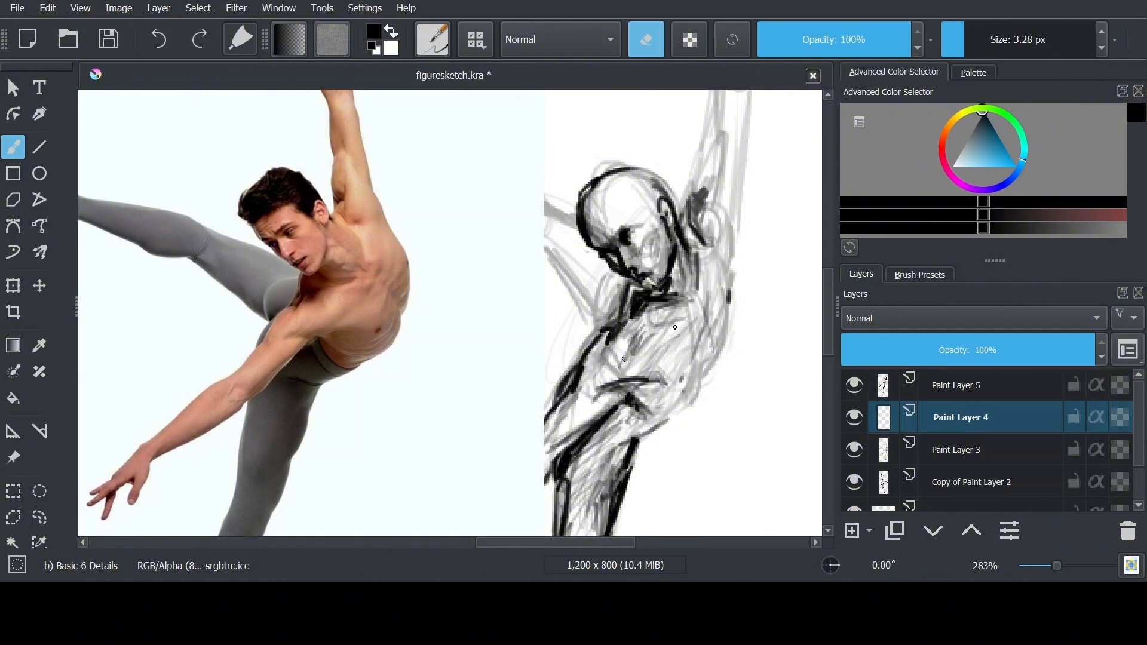
click(960, 385)
key(e)
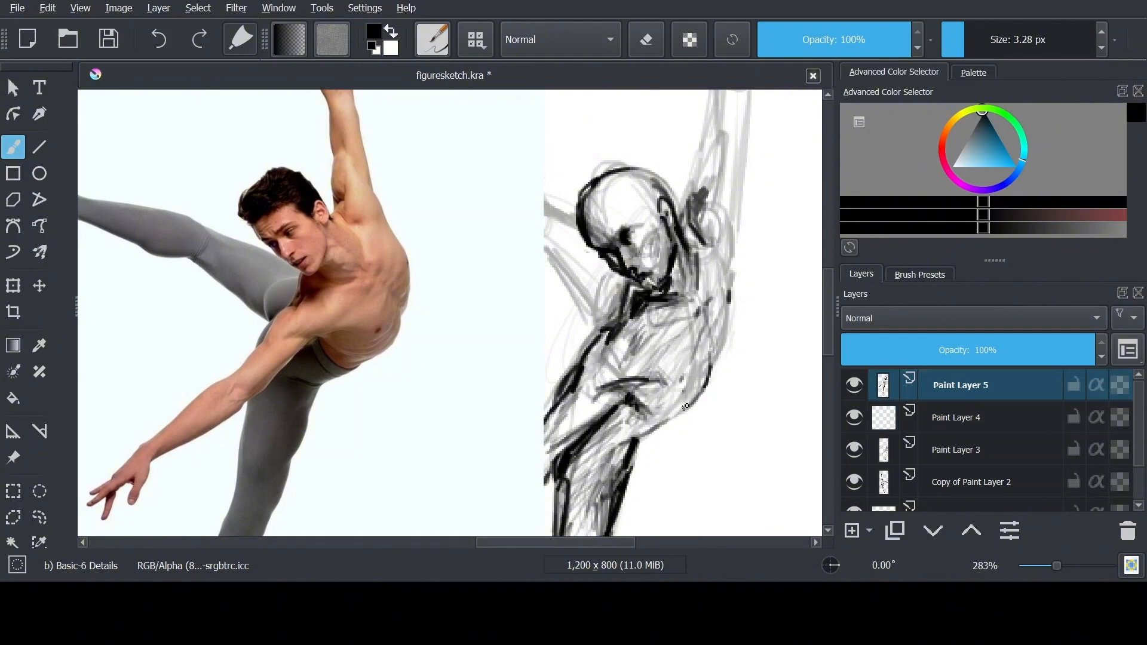
mouse_move(658, 402)
mouse_down()
mouse_move(603, 459)
mouse_move(707, 353)
mouse_move(689, 386)
mouse_up()
key(e)
key(e)
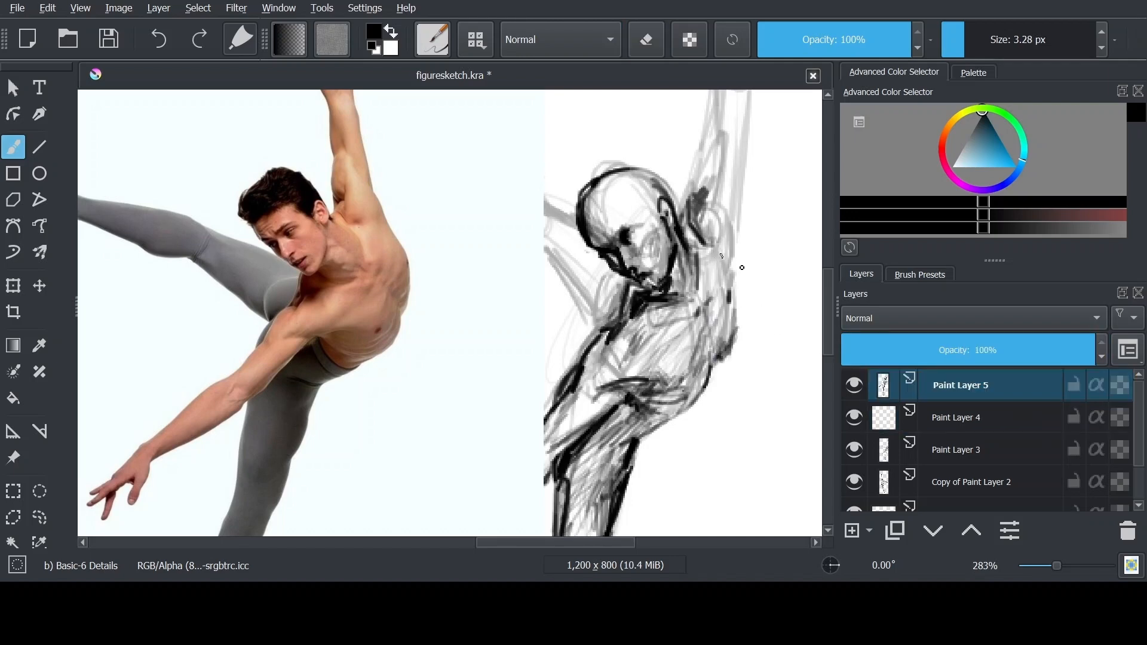
Delete Paint Layer 4 and set Paint Layer 3's opacity to 32%, with Paint Layer 5 active again
click(960, 417)
click(960, 450)
click(960, 349)
click(960, 417)
click(1127, 530)
scroll(597, 334, up, 4)
key(e)
click(922, 350)
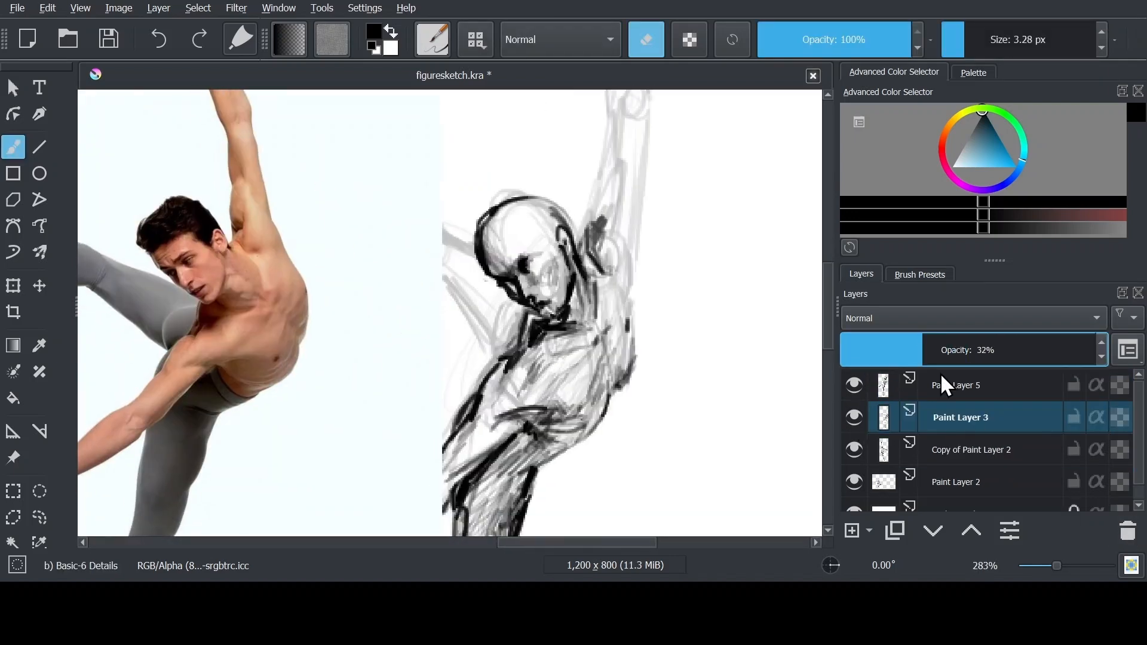
click(942, 379)
Clean up and re-ink the outer contour of the back from the shoulder down to the ribs
key(e)
mouse_move(618, 277)
mouse_down()
mouse_move(637, 359)
mouse_move(627, 373)
mouse_up()
key(e)
mouse_move(632, 326)
mouse_down()
mouse_move(640, 336)
mouse_move(626, 375)
mouse_up()
key(e)
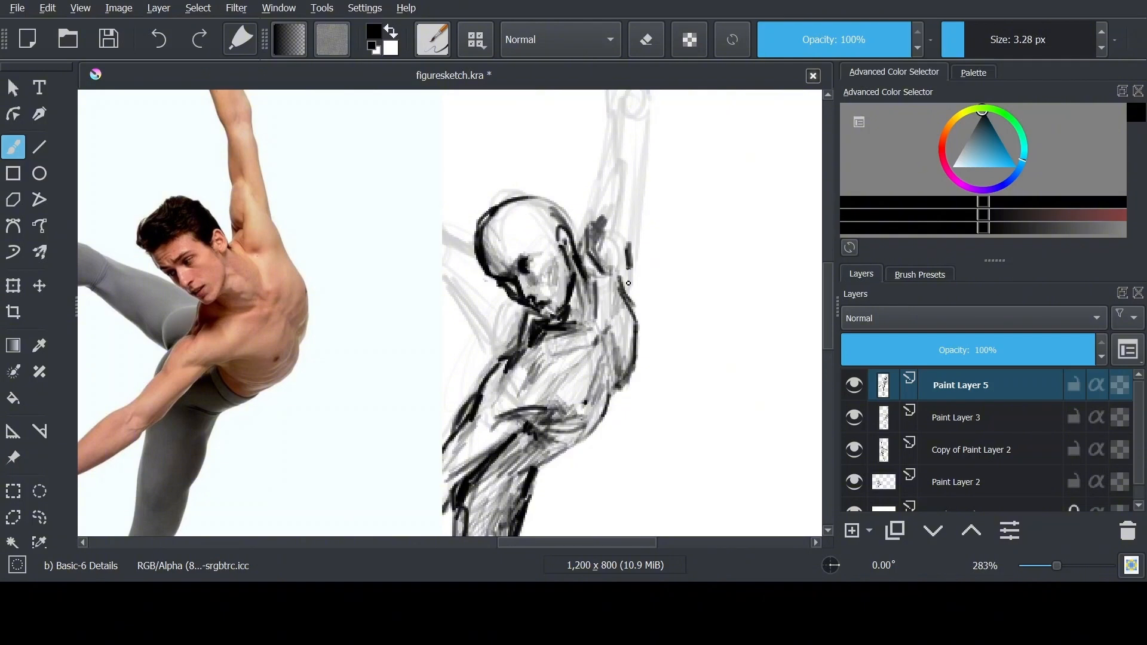
drag(629, 267, 632, 306)
Ink both contours of the raised upper arm up to the elbow, and shade its muscles
mouse_move(613, 158)
mouse_down()
mouse_move(659, 282)
mouse_move(634, 351)
mouse_up()
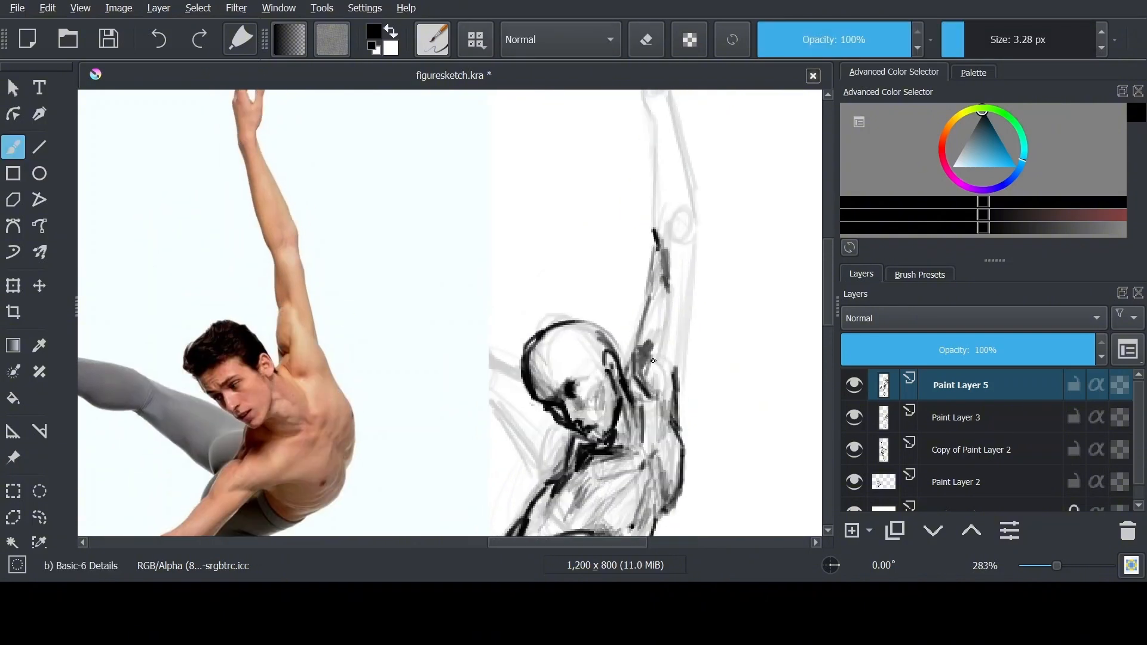
drag(687, 284, 666, 341)
drag(694, 242, 684, 317)
drag(669, 337, 674, 367)
drag(659, 304, 645, 351)
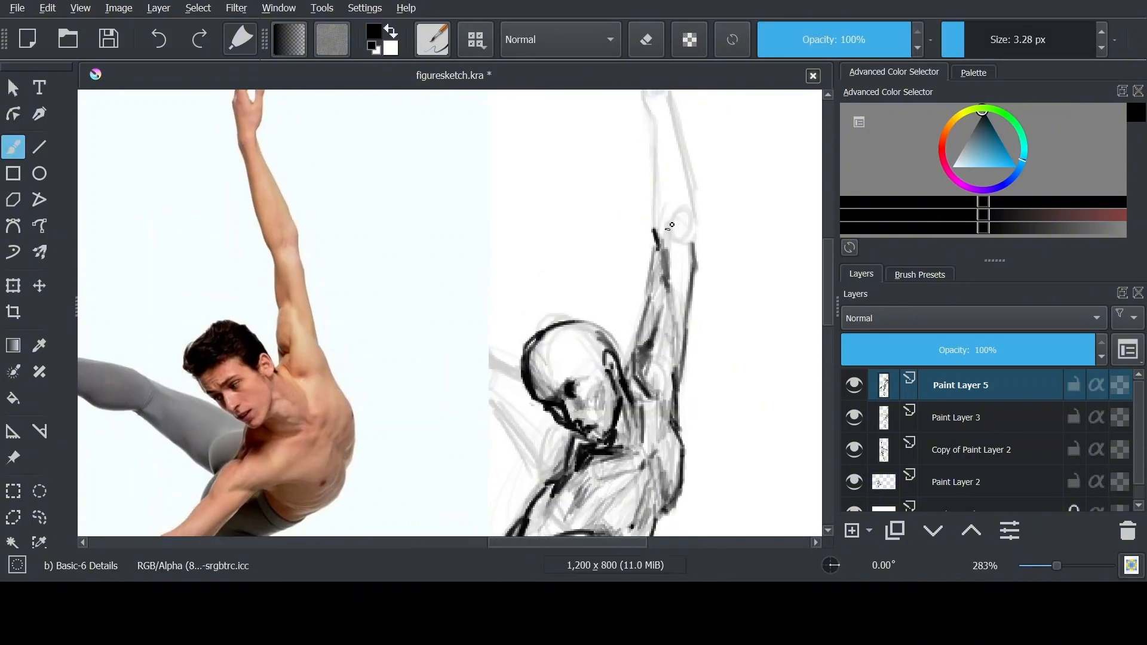
drag(668, 227, 673, 312)
key(e)
drag(657, 269, 659, 340)
key(e)
drag(681, 289, 687, 323)
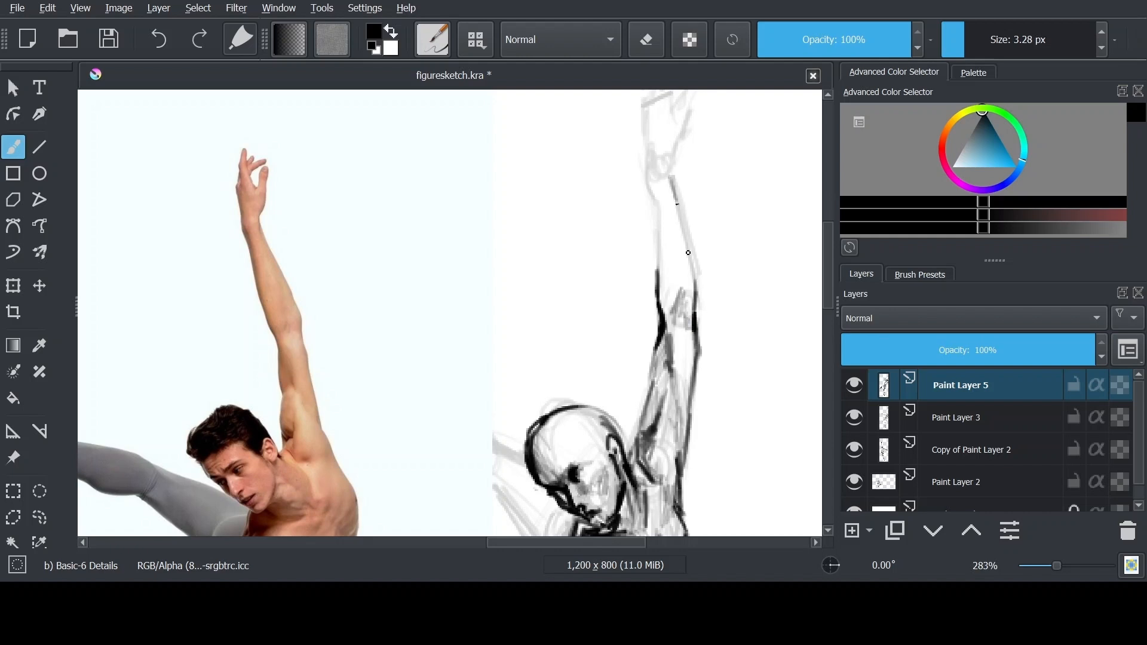
Ink the raised forearm's contours up to the wrist, and outline the side of the hand and the thumb
drag(688, 252, 696, 279)
drag(658, 200, 658, 281)
mouse_move(650, 167)
mouse_down()
mouse_move(658, 229)
mouse_move(681, 269)
mouse_up()
drag(679, 239, 683, 296)
drag(647, 177, 655, 217)
drag(675, 151, 705, 141)
drag(700, 156, 692, 192)
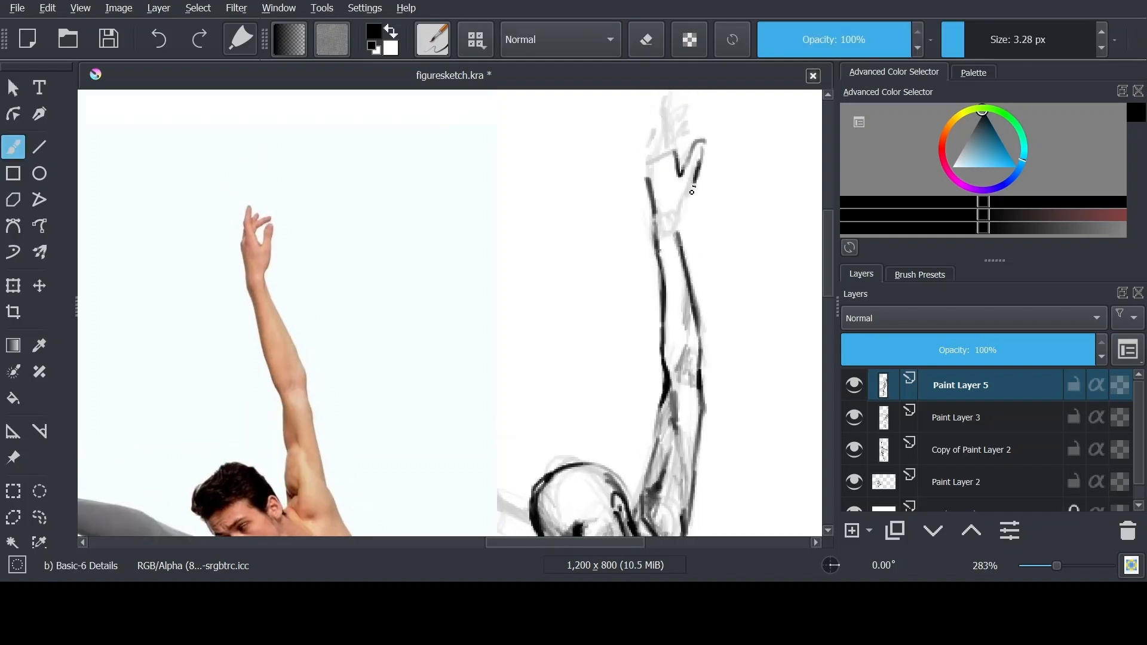
Ink the raised hand's fingers and add shading to the palm
drag(661, 138, 668, 161)
drag(667, 155, 667, 175)
key(ctrl+z)
mouse_move(668, 116)
mouse_down()
mouse_move(667, 177)
mouse_move(672, 158)
mouse_up()
drag(696, 132, 677, 161)
drag(670, 177, 667, 225)
Shade the wrist and the inner edge of the raised forearm
drag(656, 234, 660, 280)
key(ctrl+minus)
key(ctrl+minus)
key(ctrl+plus)
key(ctrl+plus)
drag(671, 183, 679, 228)
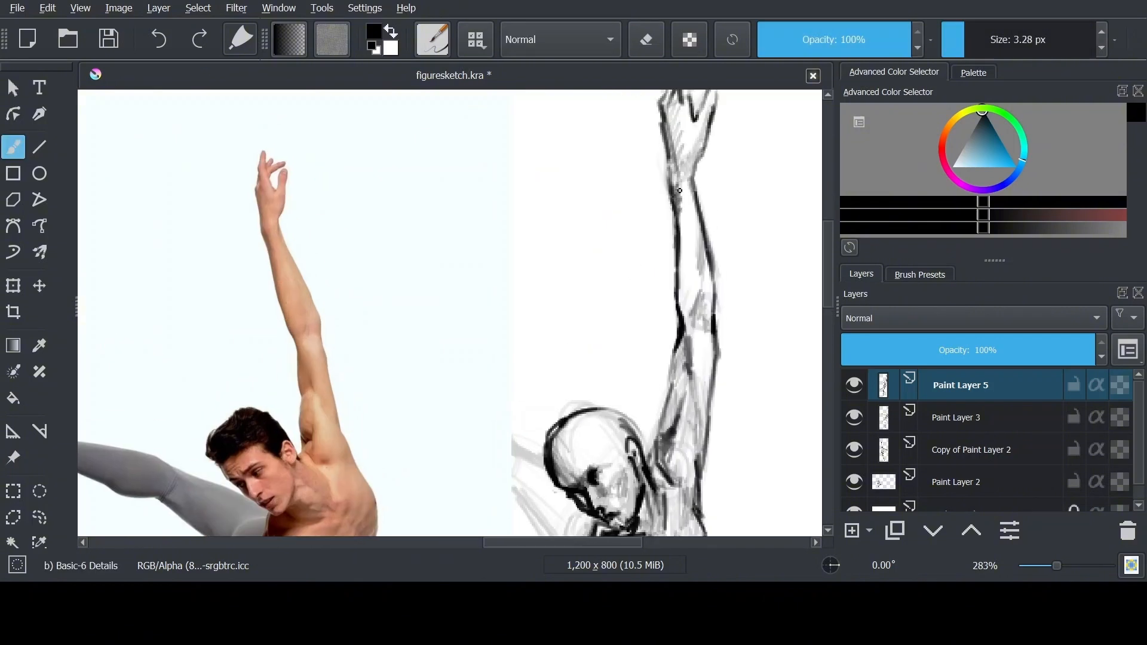
Move the reference photo away from the figure to uncover the sketched raised leg, and return to the brush
scroll(688, 131, down, 3)
drag(666, 343, 682, 339)
click(13, 459)
drag(483, 343, 389, 343)
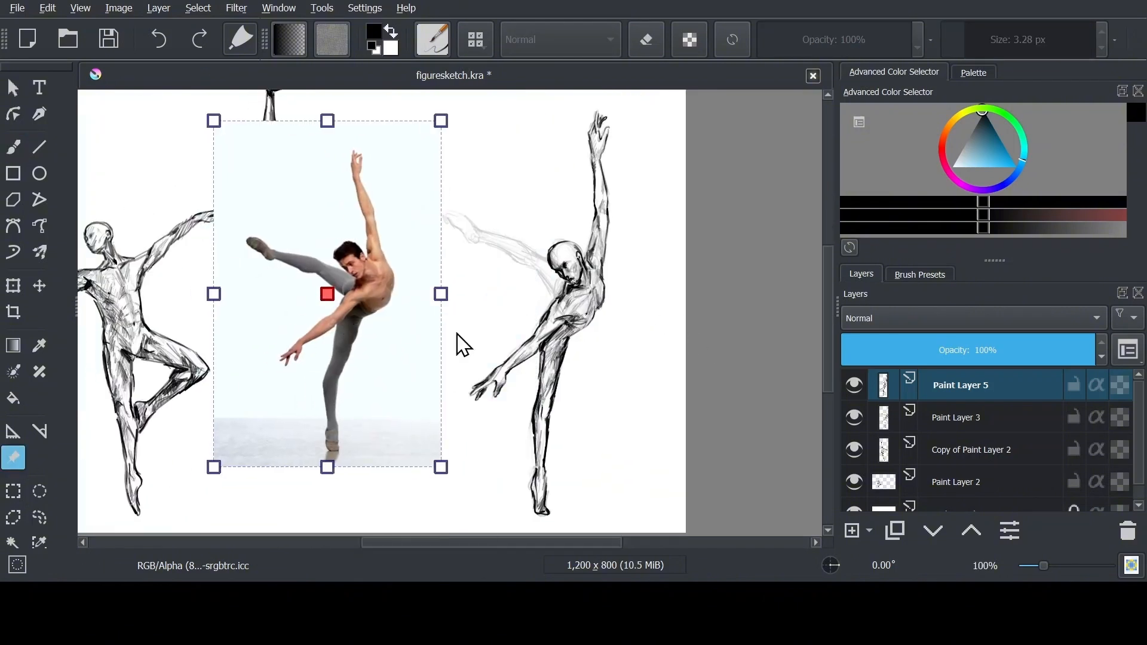
key(b)
Ink the raised leg's thigh and calf contours, and outline its foot and heel
scroll(458, 343, up, 2)
mouse_move(689, 274)
mouse_down()
mouse_move(734, 327)
mouse_move(724, 305)
mouse_move(756, 303)
mouse_up()
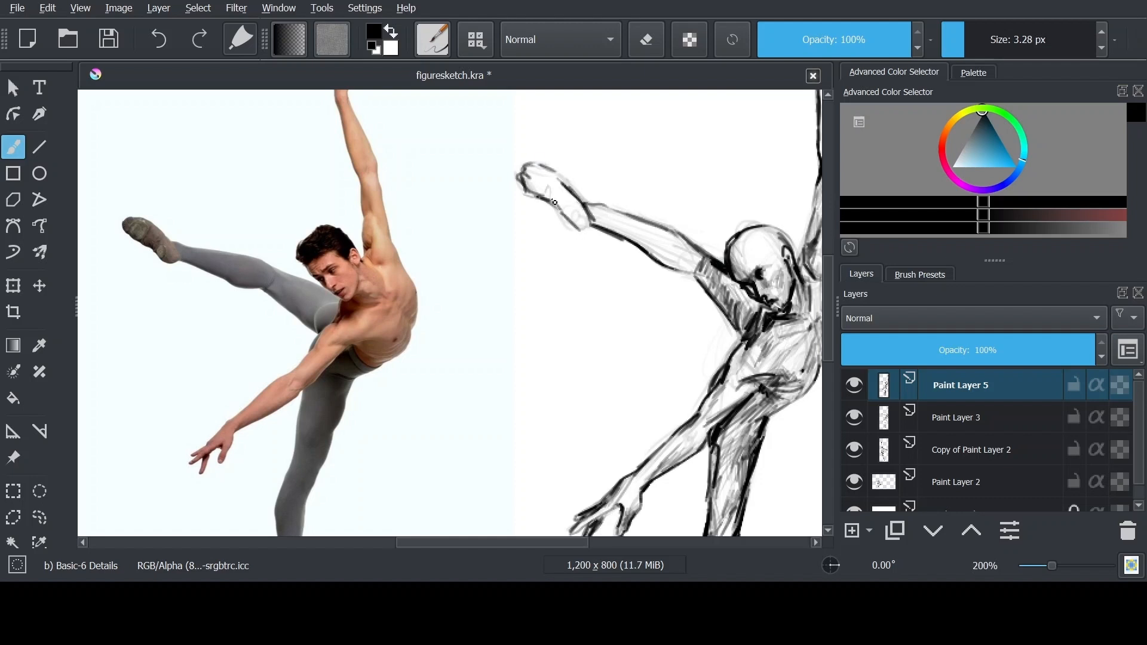
drag(547, 197, 561, 179)
drag(591, 206, 671, 257)
key(e)
drag(582, 229, 571, 224)
drag(518, 177, 583, 226)
Shade the raised leg along the calf, knee and thigh, and darken the foot
key(e)
key(plus)
mouse_move(651, 239)
mouse_down()
mouse_move(623, 244)
mouse_move(629, 271)
mouse_up()
key(e)
key(plus)
key(plus)
key(plus)
mouse_move(239, 263)
mouse_down()
mouse_move(737, 292)
mouse_move(300, 307)
mouse_up()
key(minus)
key(minus)
key(minus)
key(e)
drag(621, 305, 666, 324)
Deepen the shading on the raised thigh and add tone where the leg meets the torso and lowered arm
key(minus)
key(minus)
key(minus)
key(plus)
key(plus)
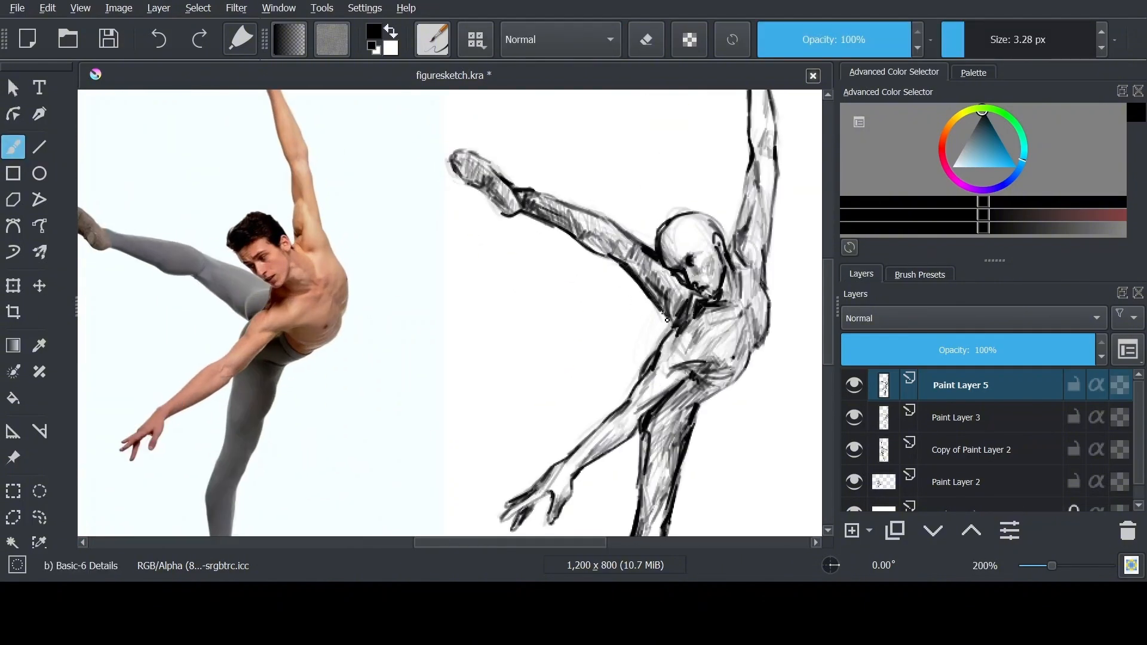
drag(599, 247, 619, 220)
drag(653, 269, 673, 306)
key(minus)
key(minus)
drag(622, 332, 631, 386)
key(plus)
key(plus)
mouse_move(477, 269)
mouse_down()
mouse_move(491, 291)
mouse_move(583, 340)
mouse_move(637, 400)
mouse_up()
Select the raised leg's lower part from knee to foot, adjust its placement with the Transform tool, and clear the selection
key(minus)
key(minus)
key(minus)
key(plus)
key(plus)
click(39, 517)
drag(623, 280, 521, 289)
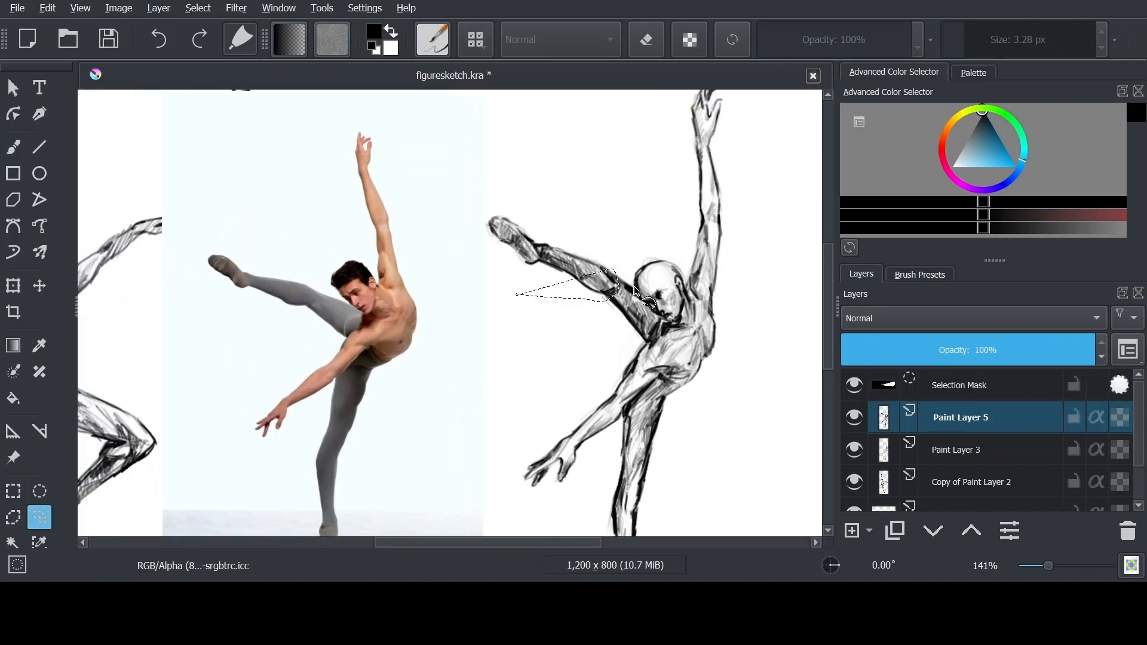
key(ctrl+z)
drag(612, 257, 603, 290)
click(13, 286)
key(b)
key(ctrl+shift+a)
Erase stray marks around the raised leg's knee and touch up the ink on the thigh near the torso
key(plus)
key(e)
key(e)
drag(642, 252, 669, 277)
key(e)
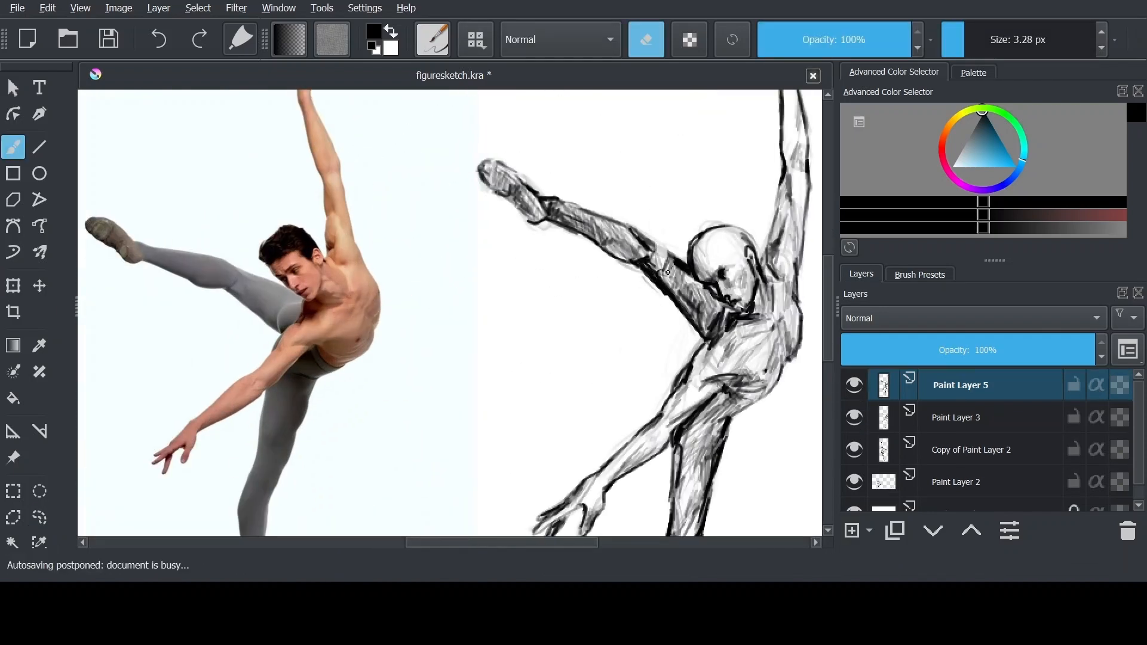
key(e)
key(e)
key(e)
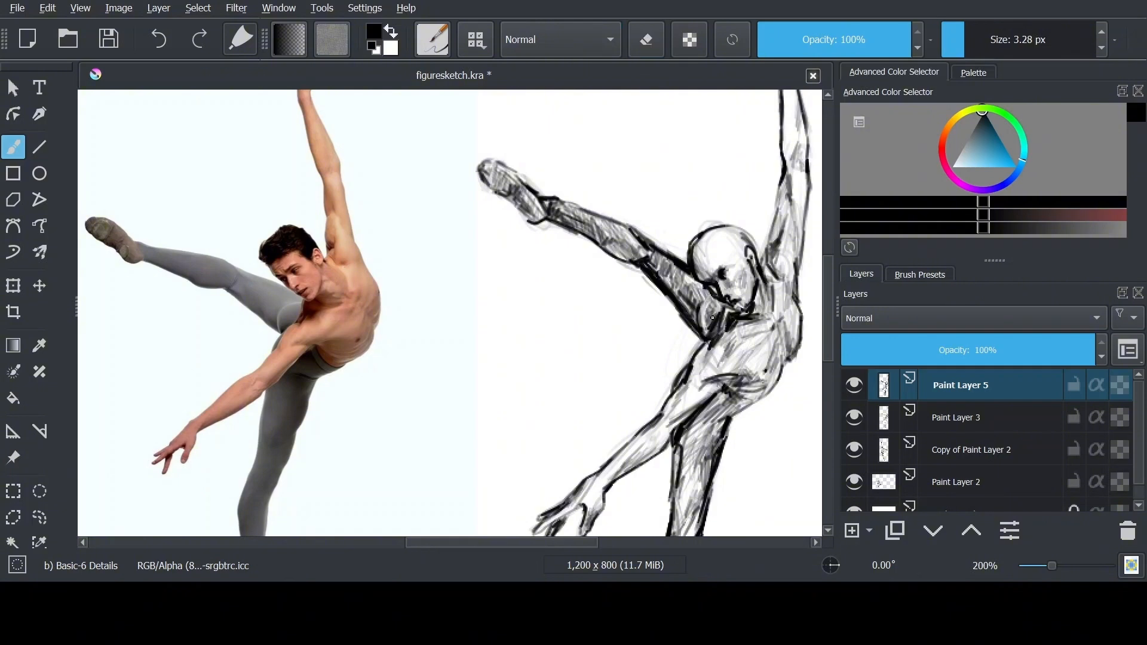
drag(700, 324, 675, 314)
key(e)
key(e)
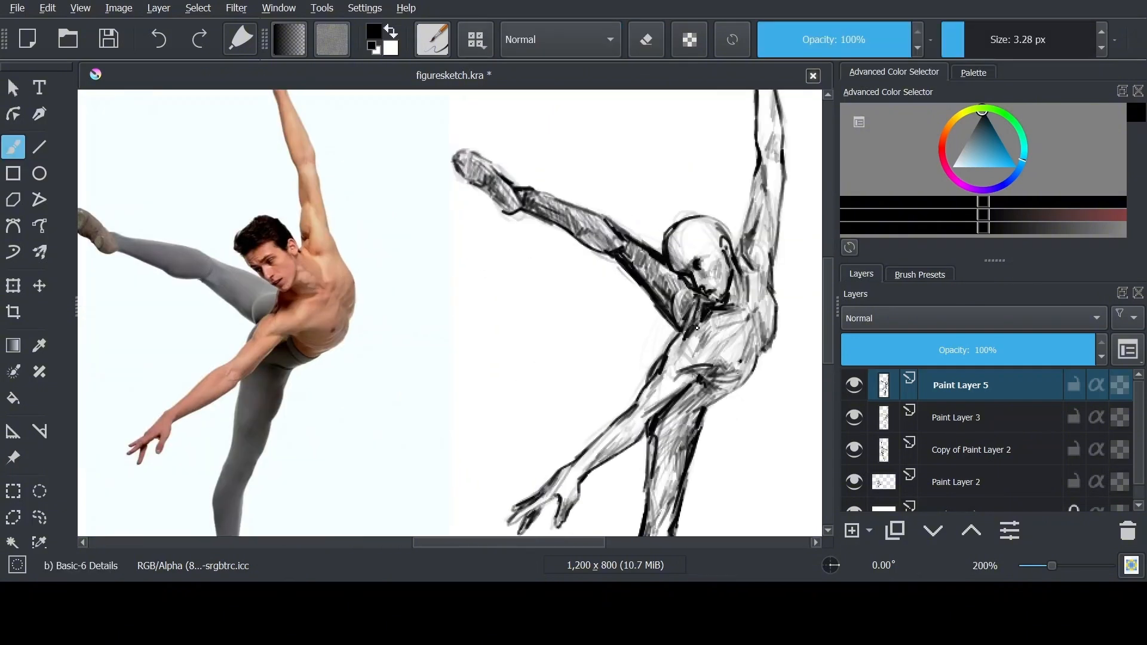